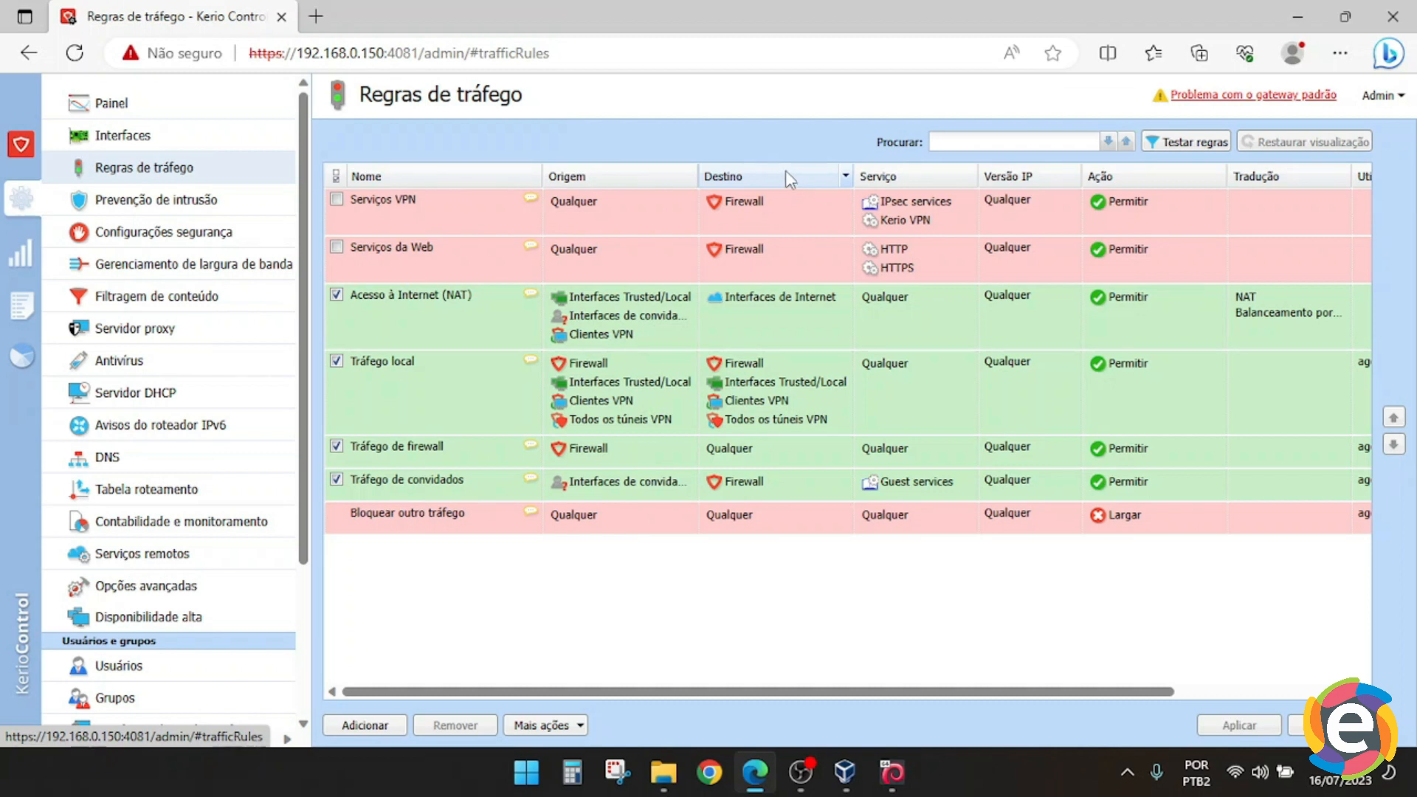
# Disable the Acesso à Internet (NAT) rule, enable it again and apply the traffic rules
pyautogui.click(336, 295)
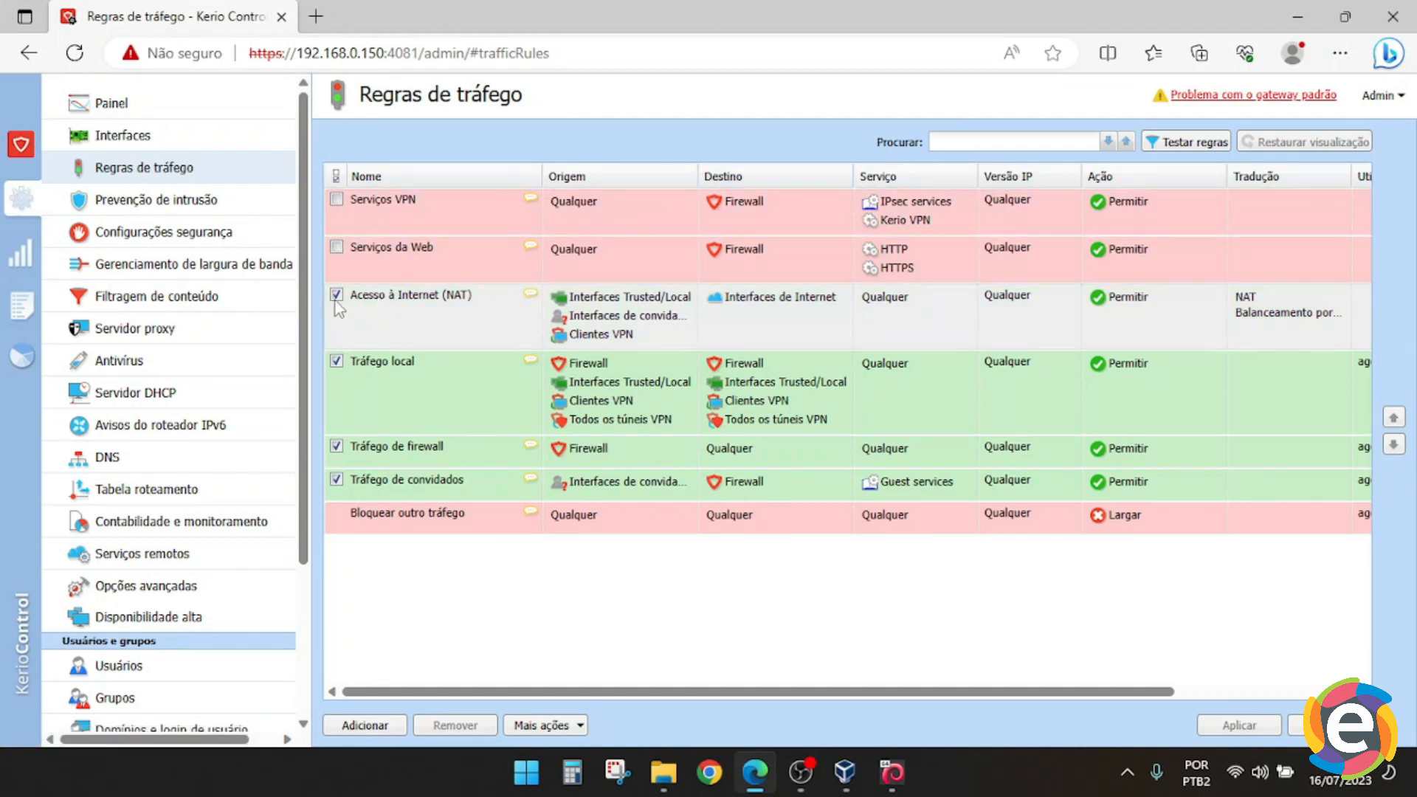
pyautogui.click(336, 295)
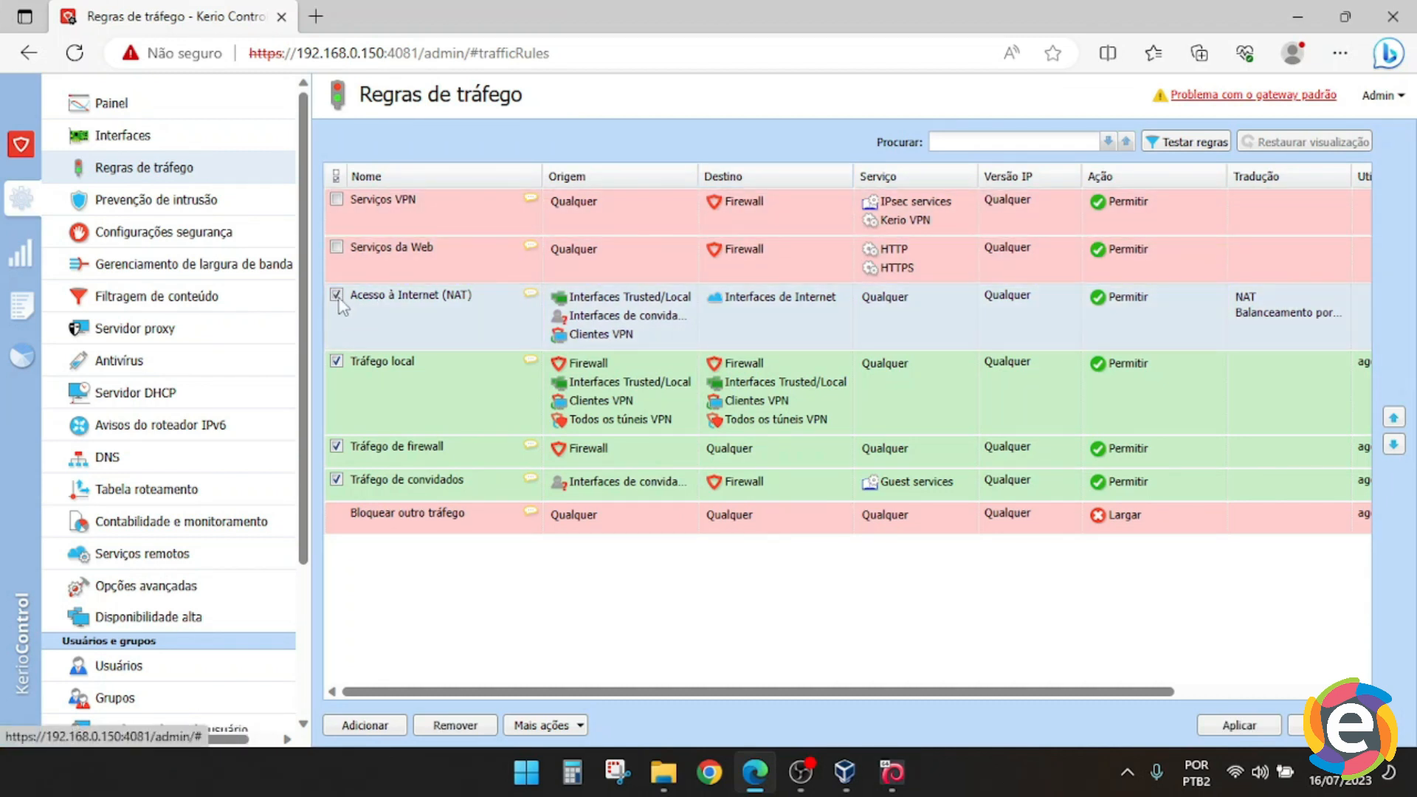
pyautogui.click(1225, 725)
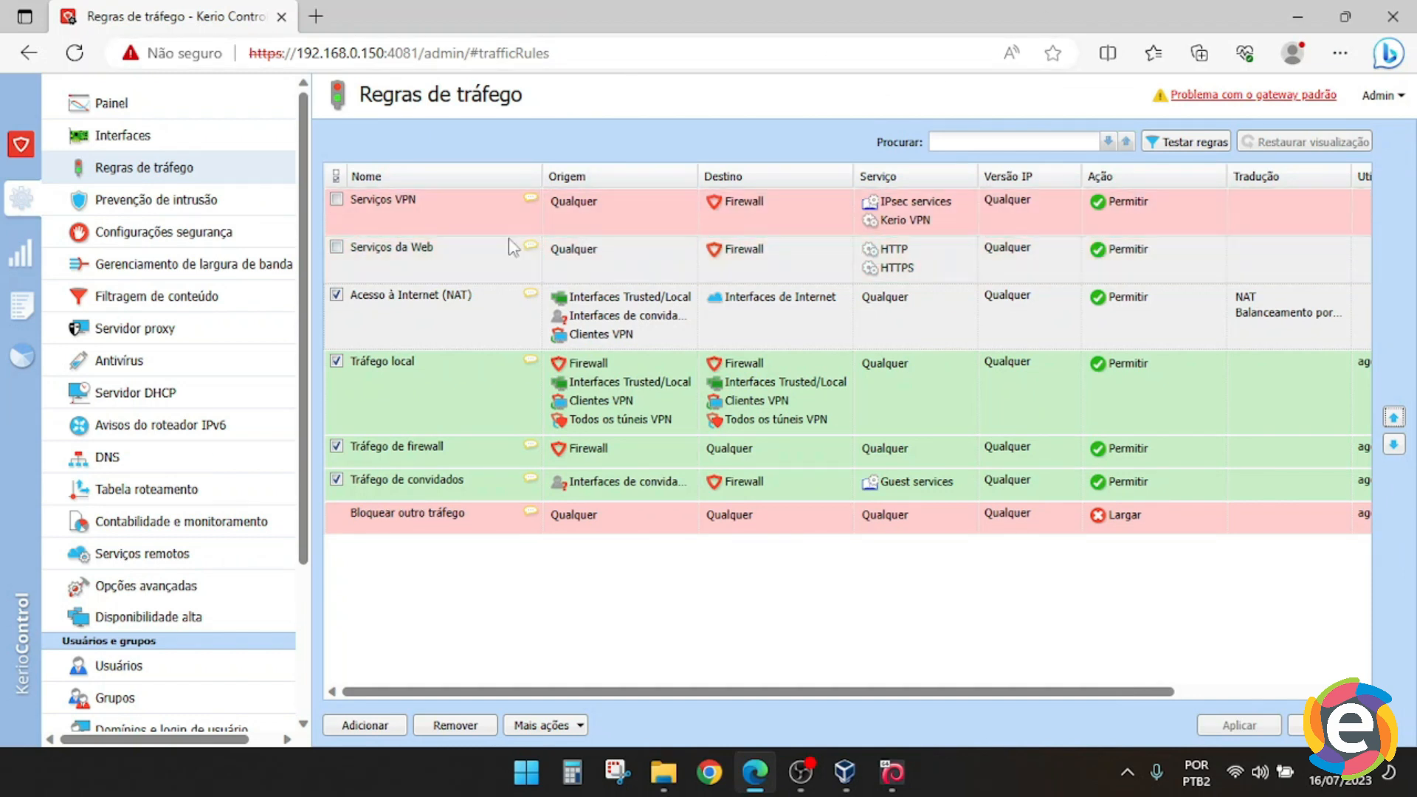
# Show the Inspetor column in the traffic rules table and view its entries
pyautogui.click(460, 322)
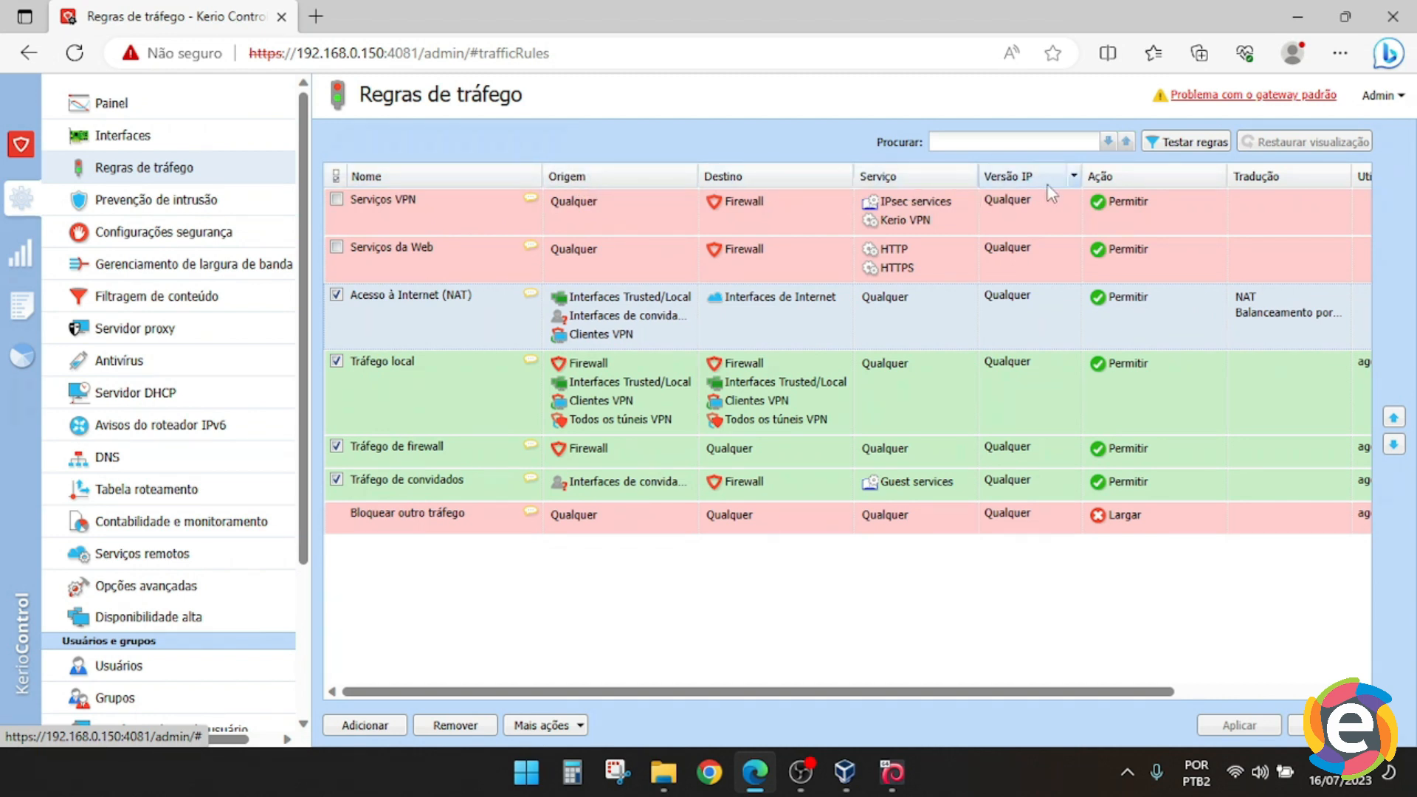
pyautogui.moveTo(1140, 698); pyautogui.dragTo(1317, 697)
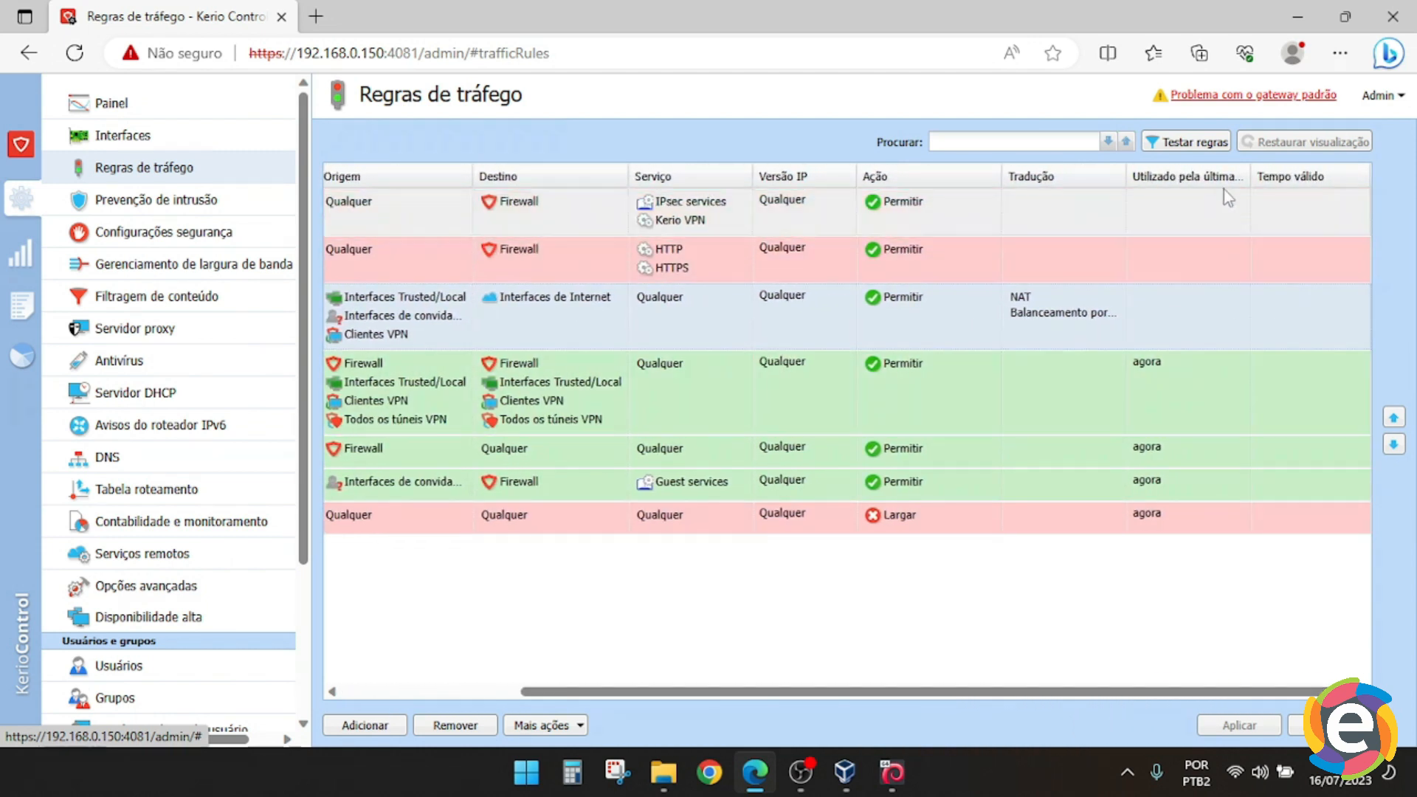
pyautogui.rightClick(1297, 184)
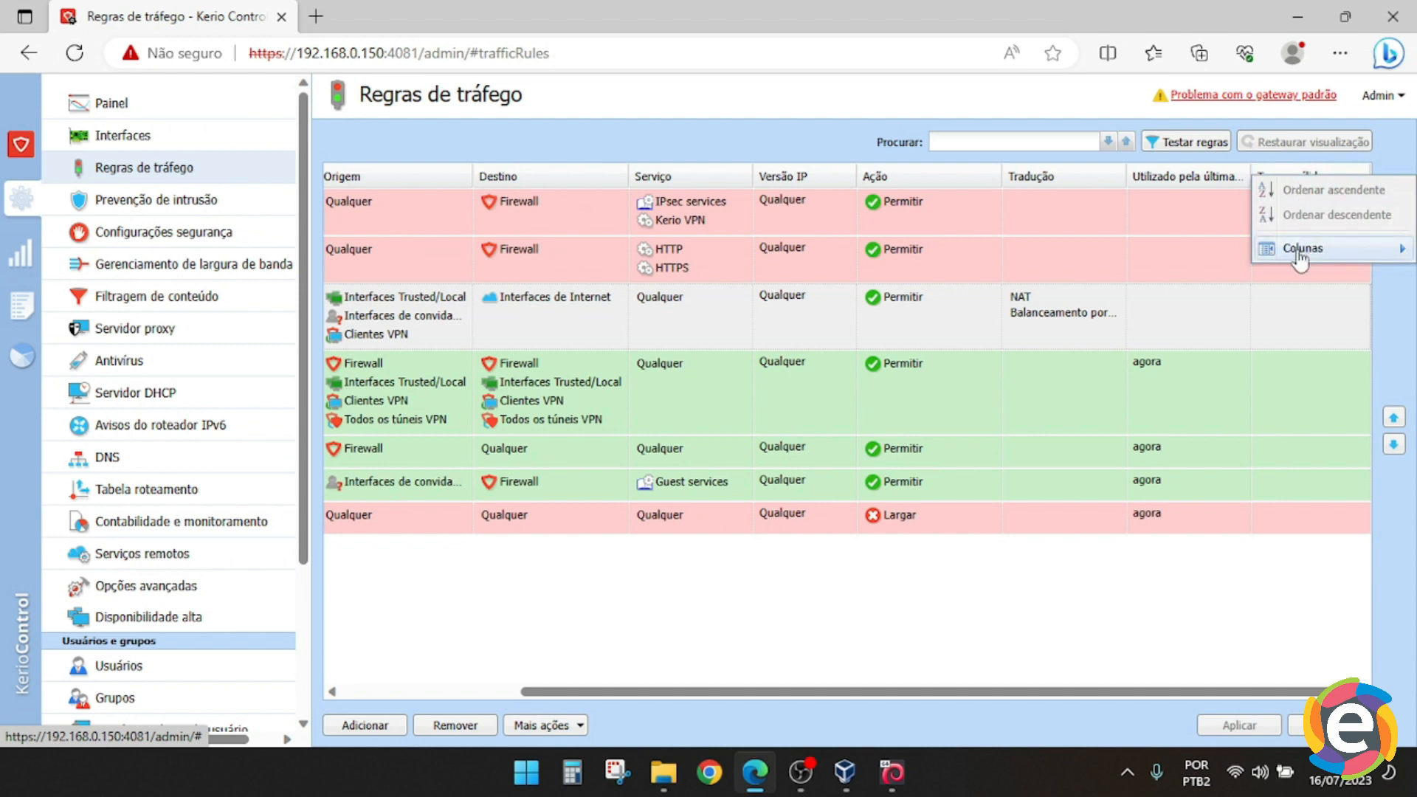
pyautogui.moveTo(1298, 251)
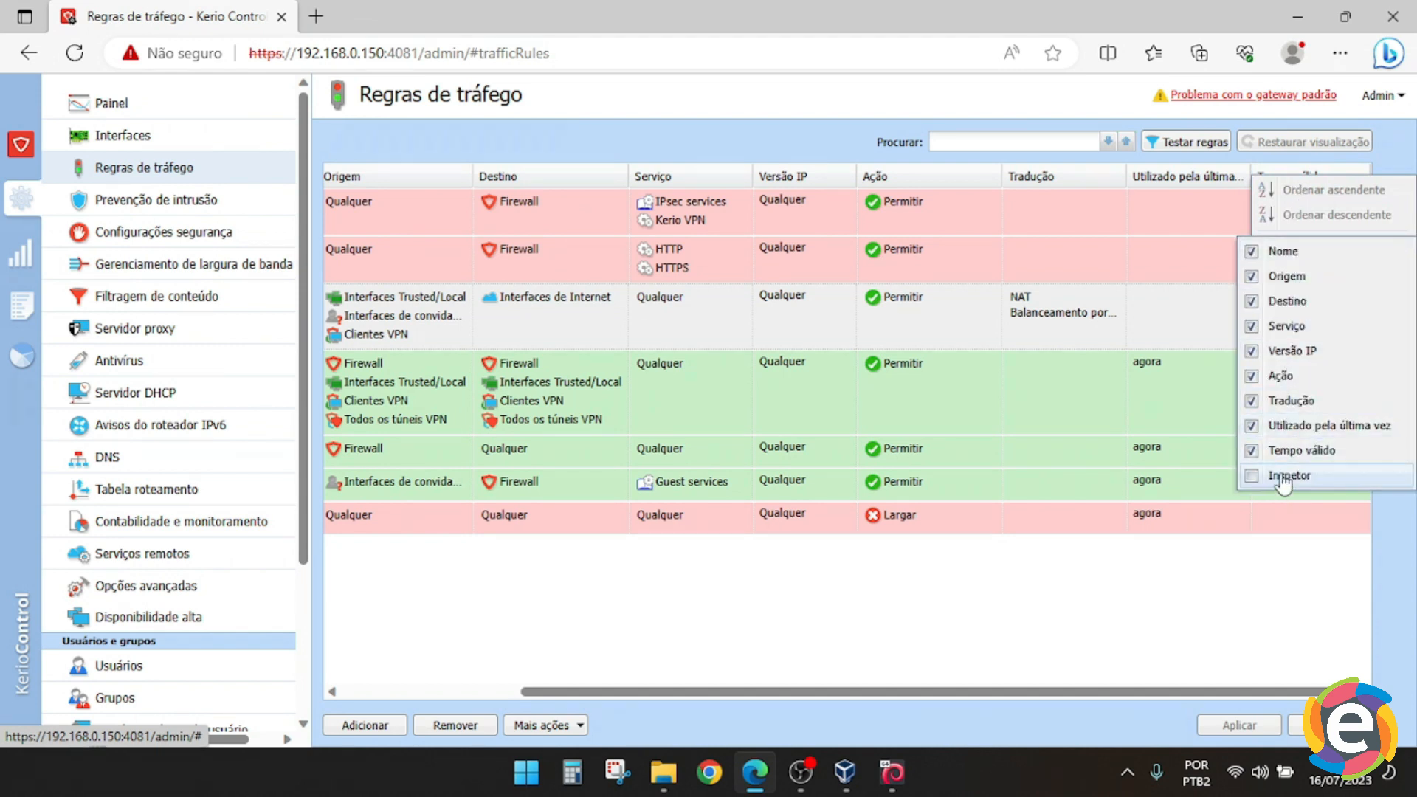
pyautogui.click(1234, 610)
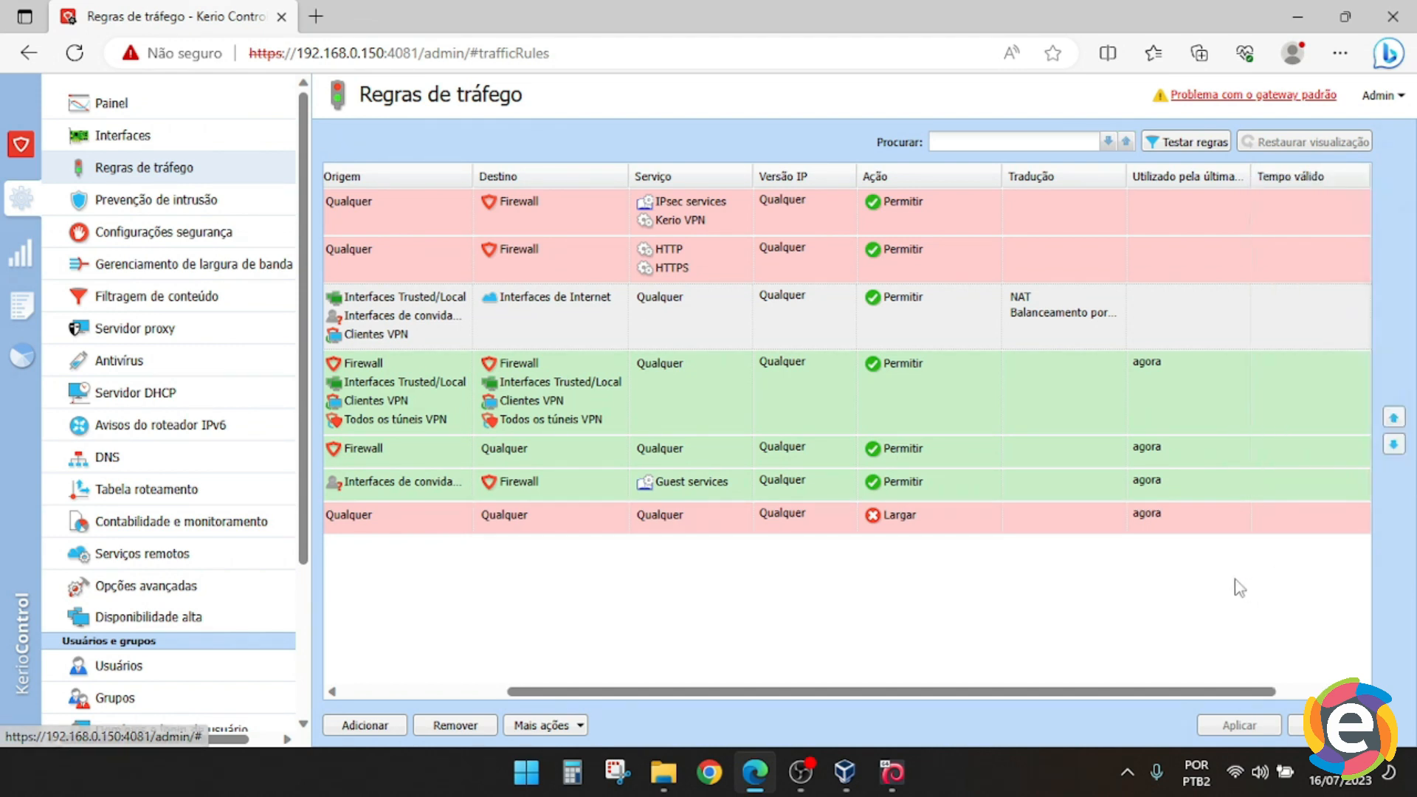
pyautogui.moveTo(1180, 694); pyautogui.dragTo(1258, 694)
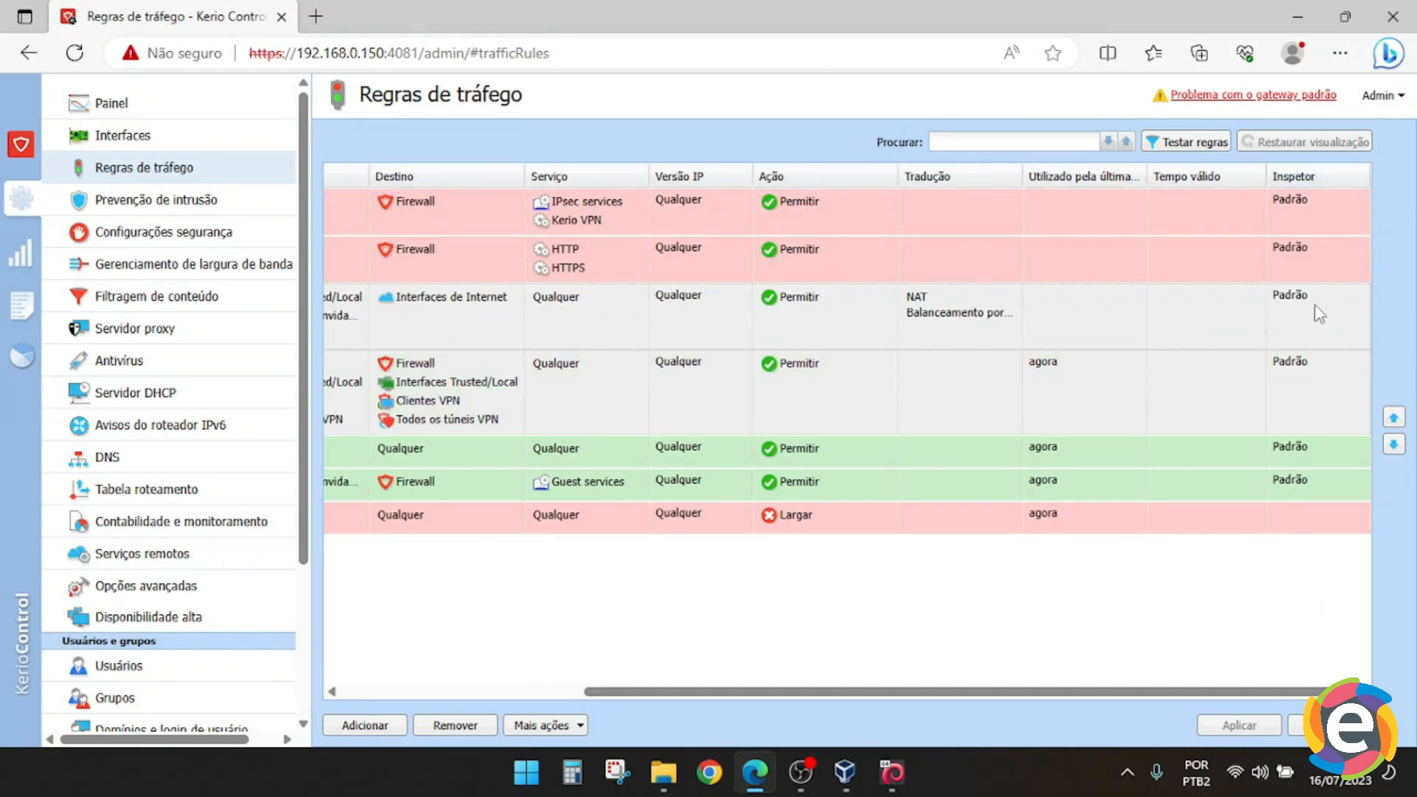
pyautogui.moveTo(1246, 693); pyautogui.dragTo(912, 692)
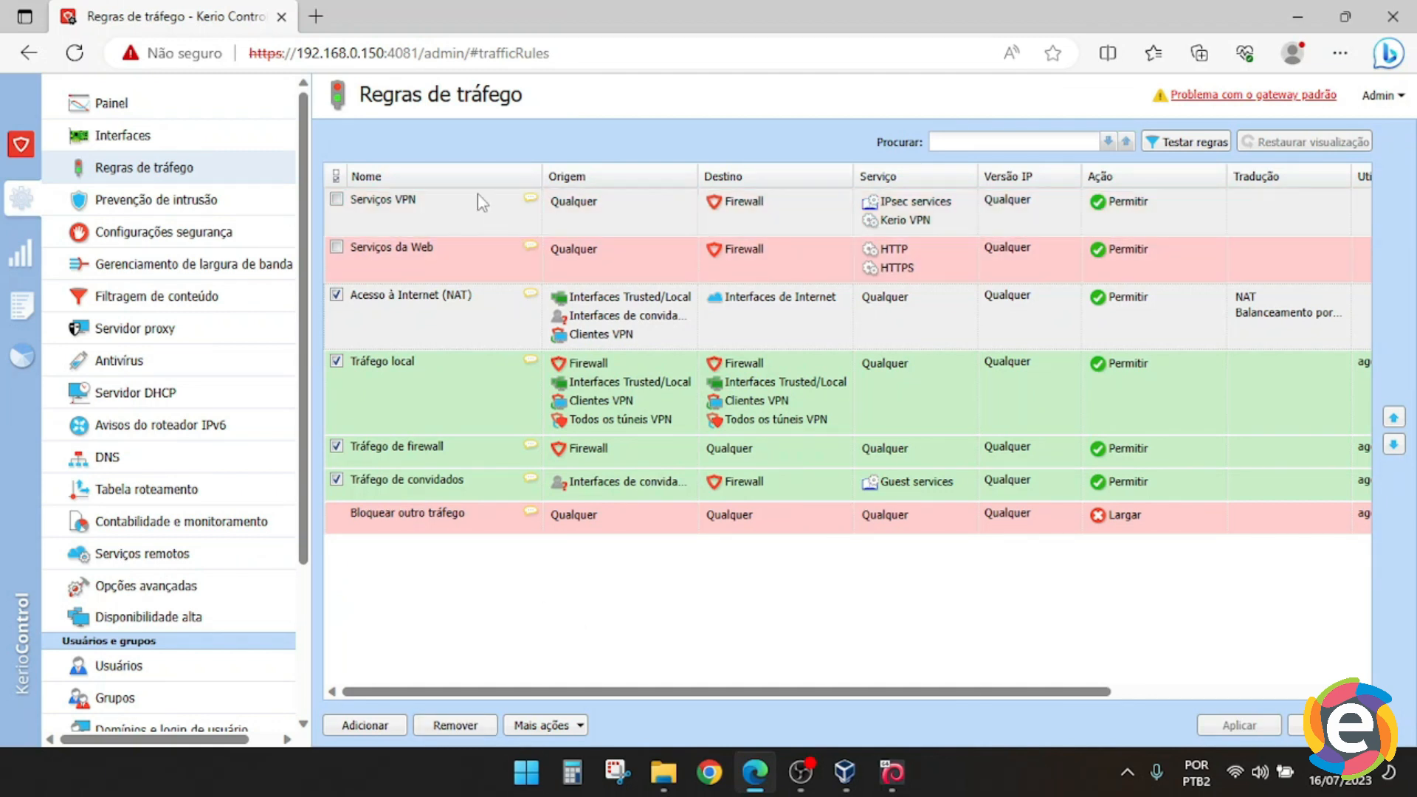
# Examine the address, IP address group, interface and VPN options available as source for the Serviços VPN rule, without adding any
pyautogui.click(441, 203)
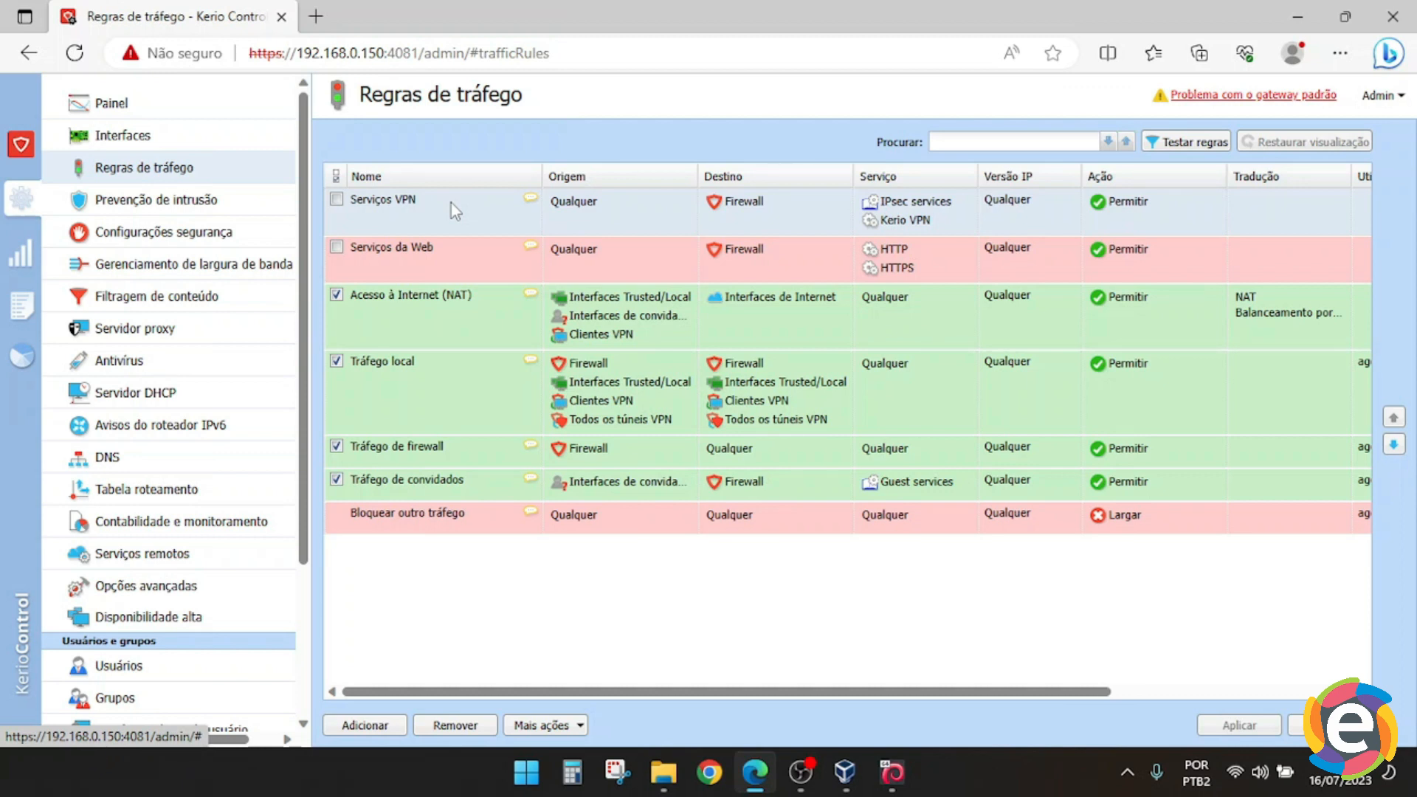
pyautogui.doubleClick(652, 210)
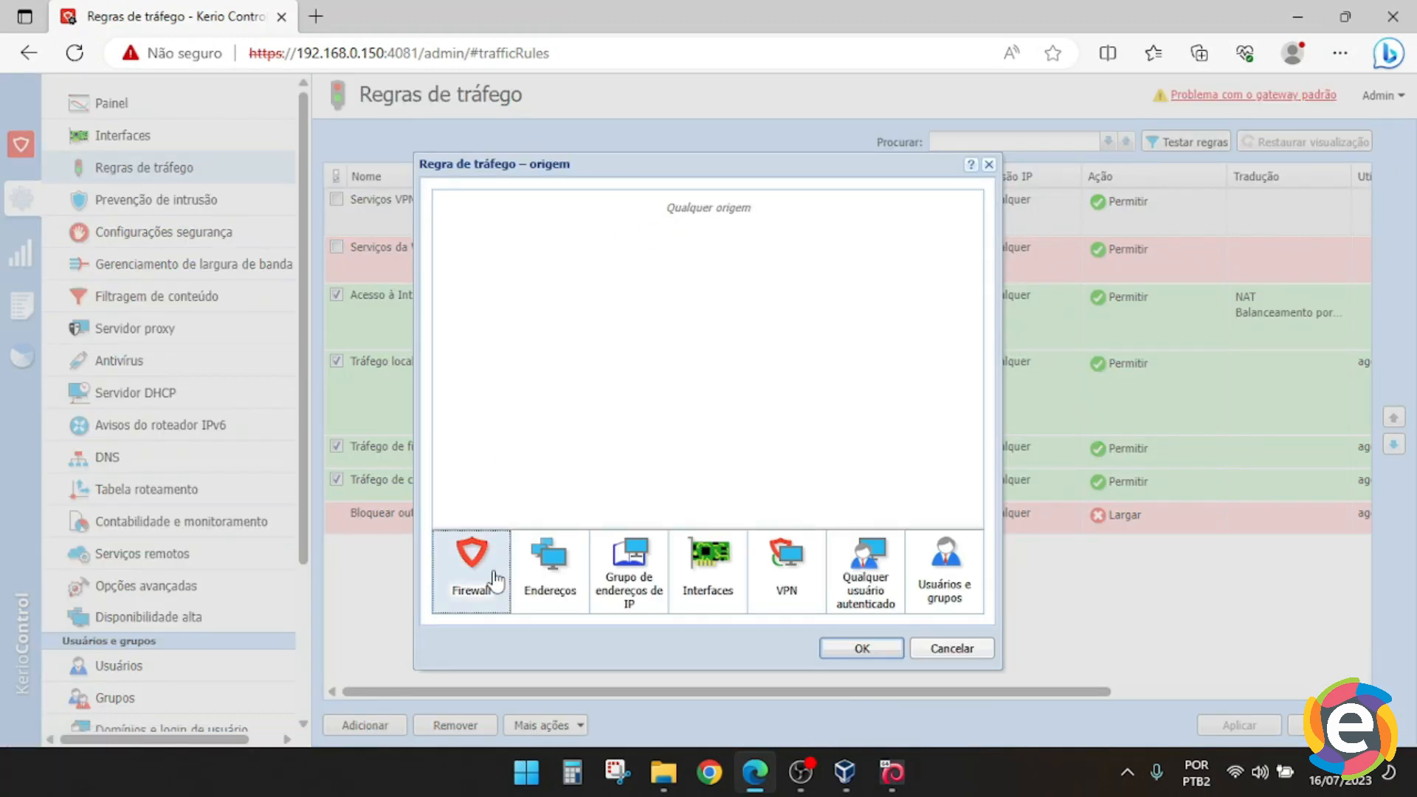
pyautogui.click(531, 594)
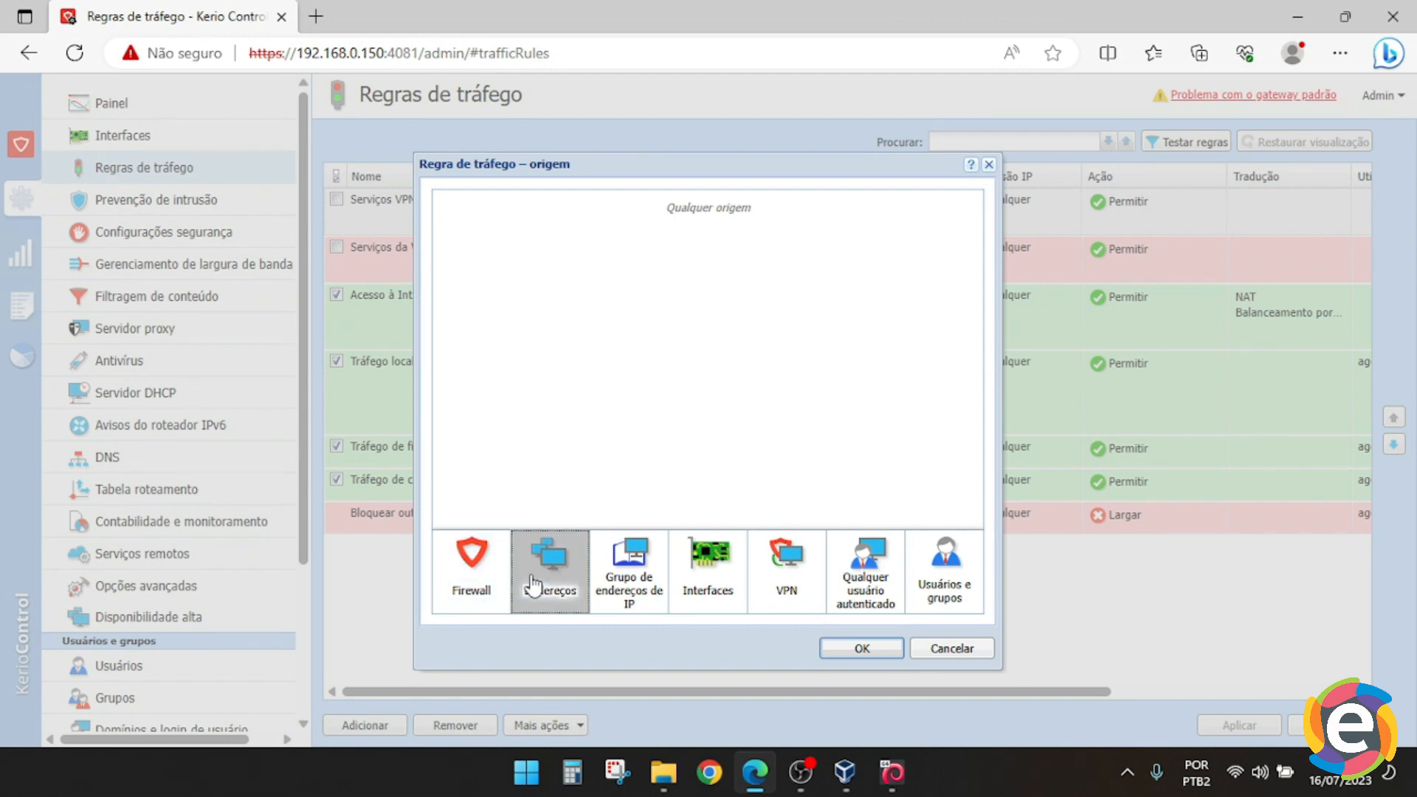
pyautogui.click(890, 485)
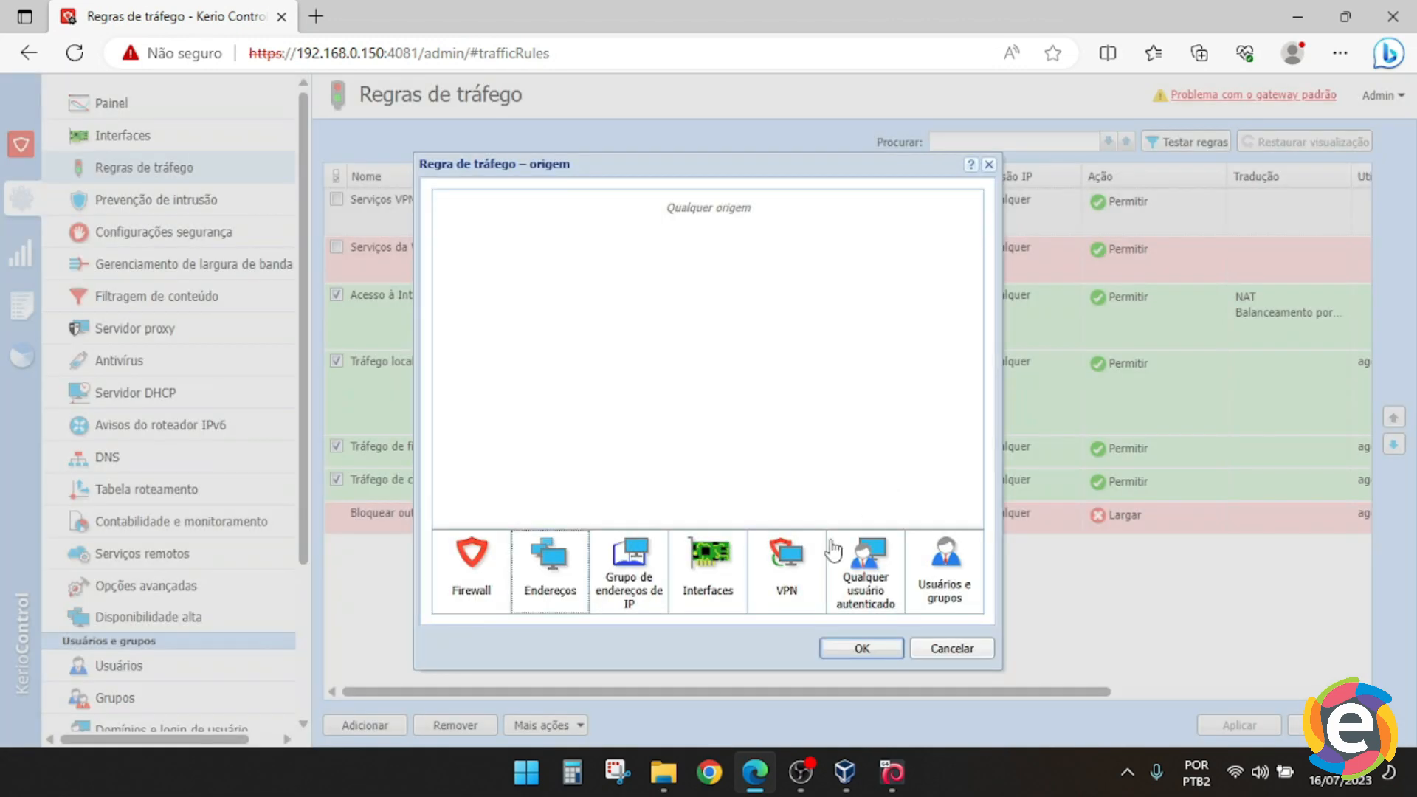
pyautogui.click(640, 604)
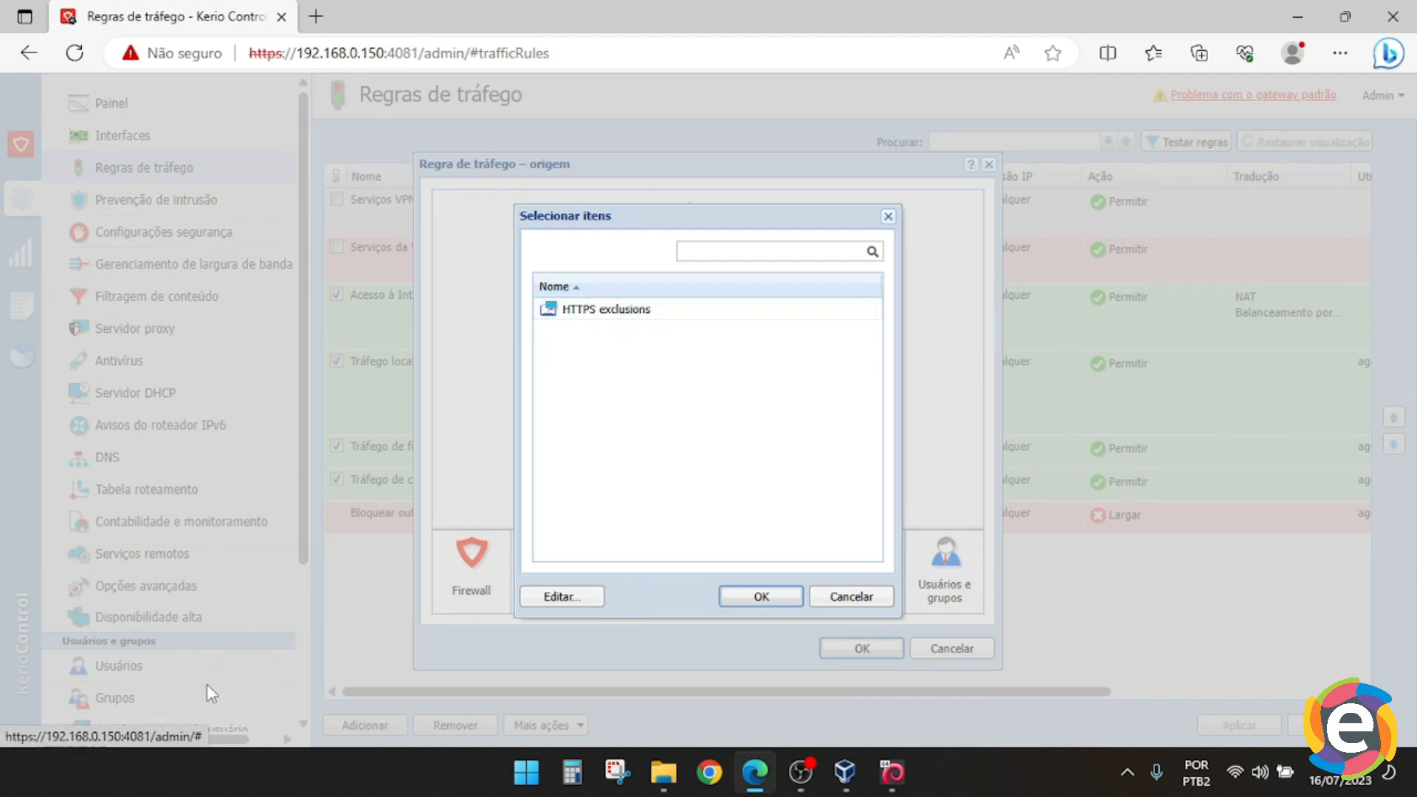
pyautogui.click(844, 599)
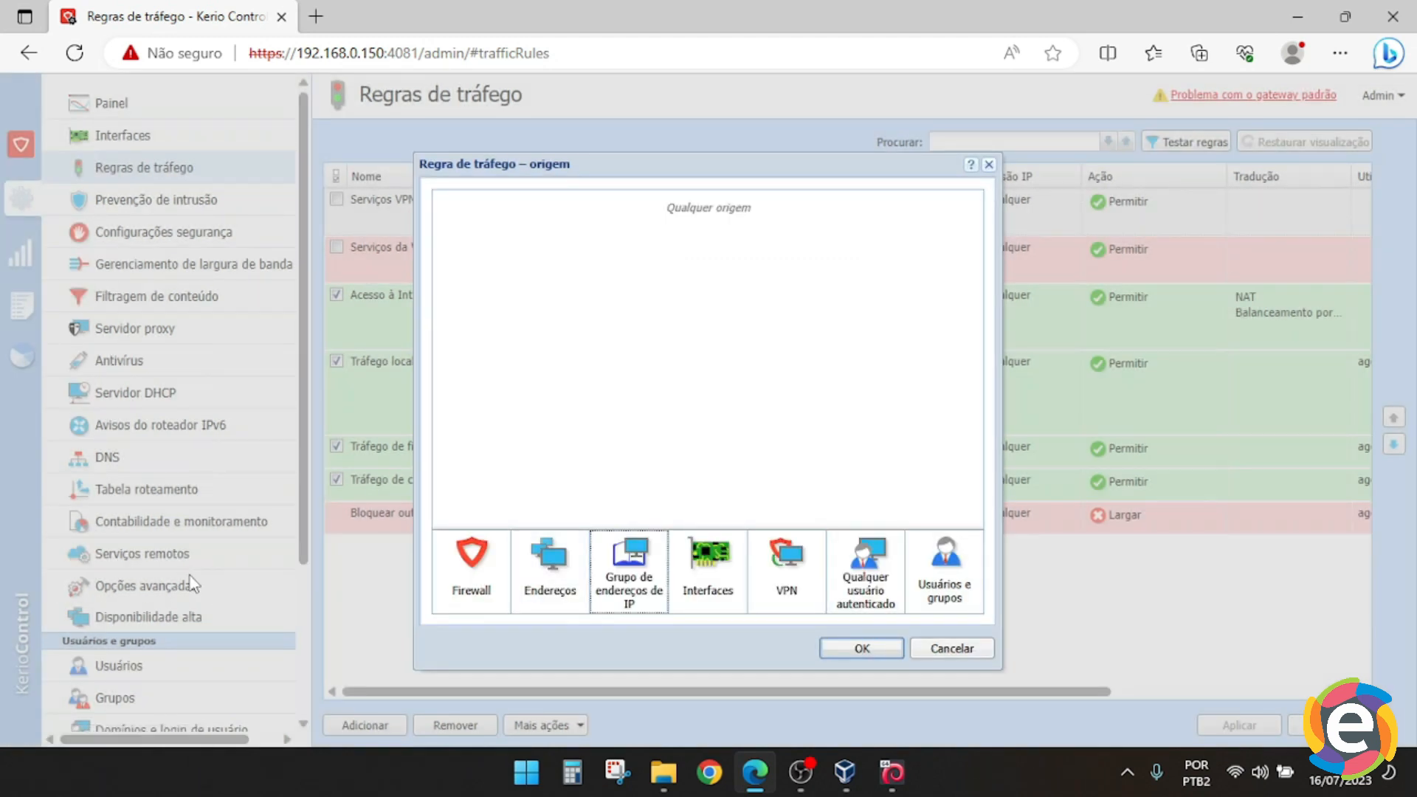
pyautogui.click(708, 568)
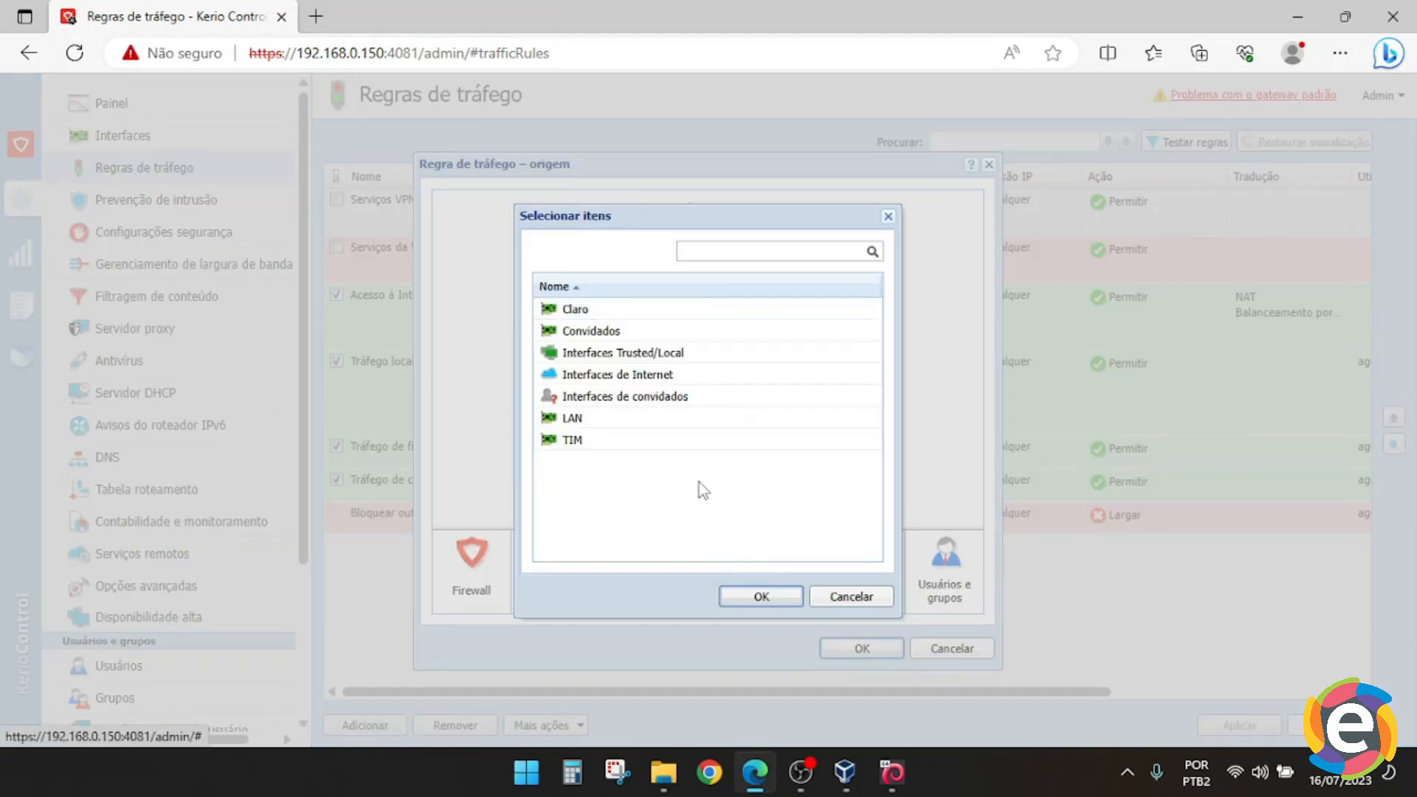
pyautogui.click(850, 596)
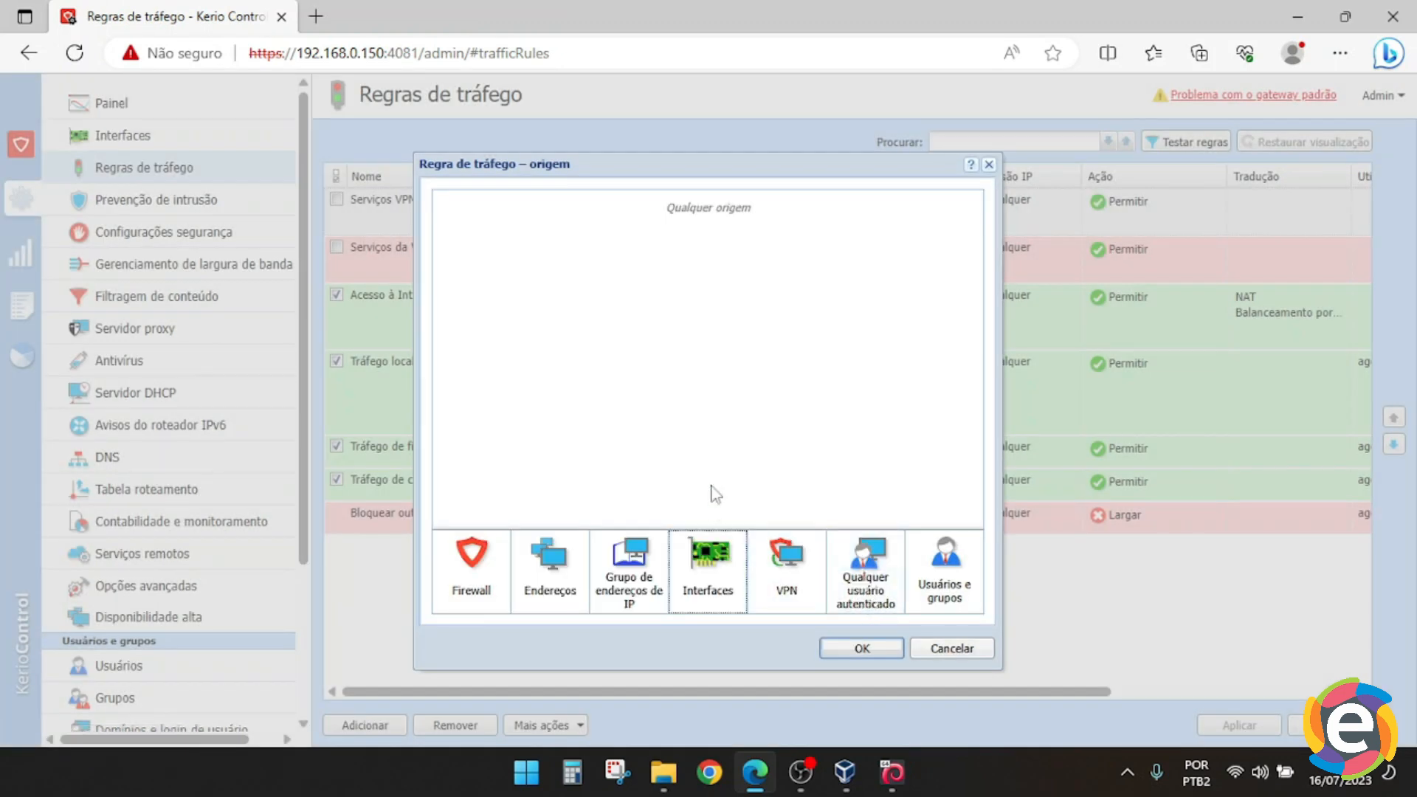
pyautogui.click(811, 602)
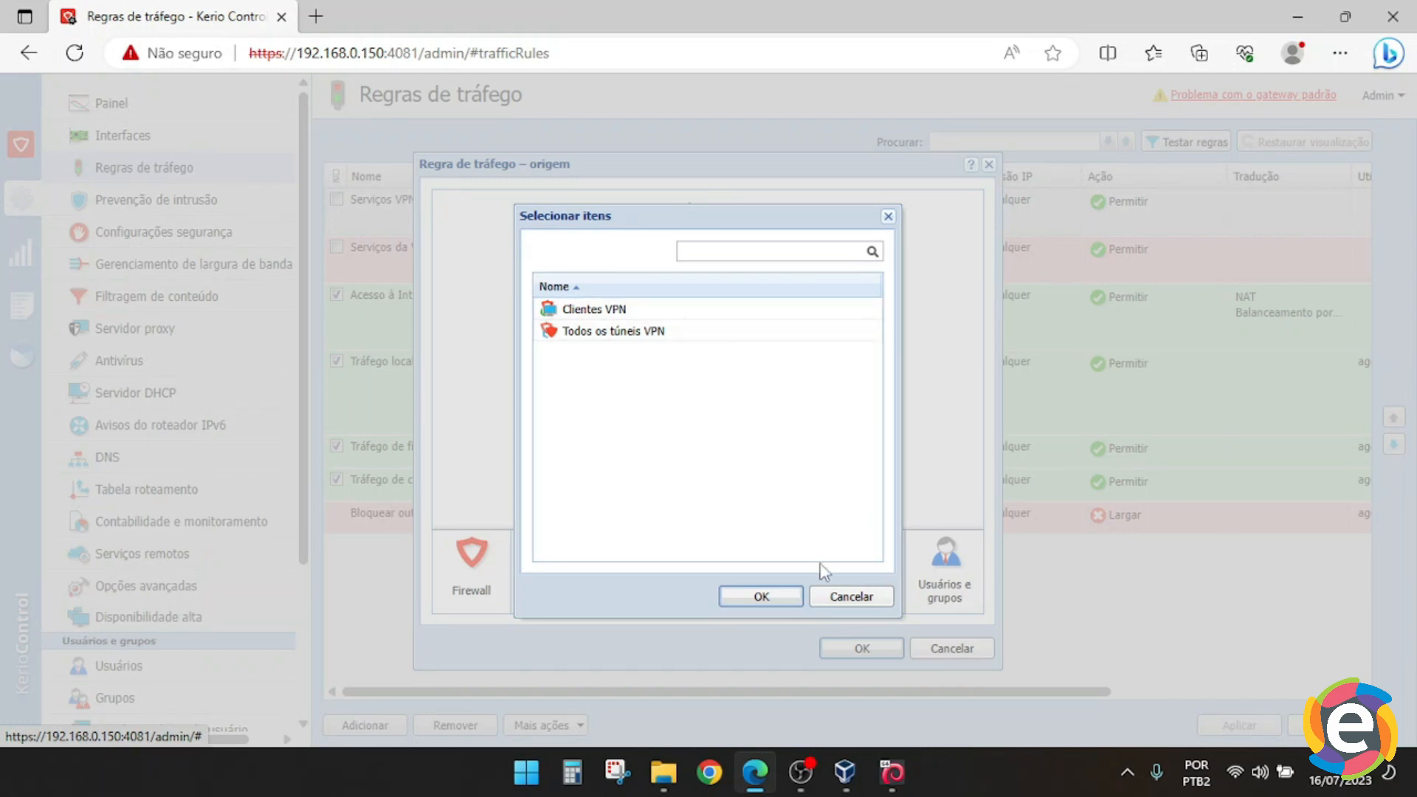
pyautogui.click(820, 596)
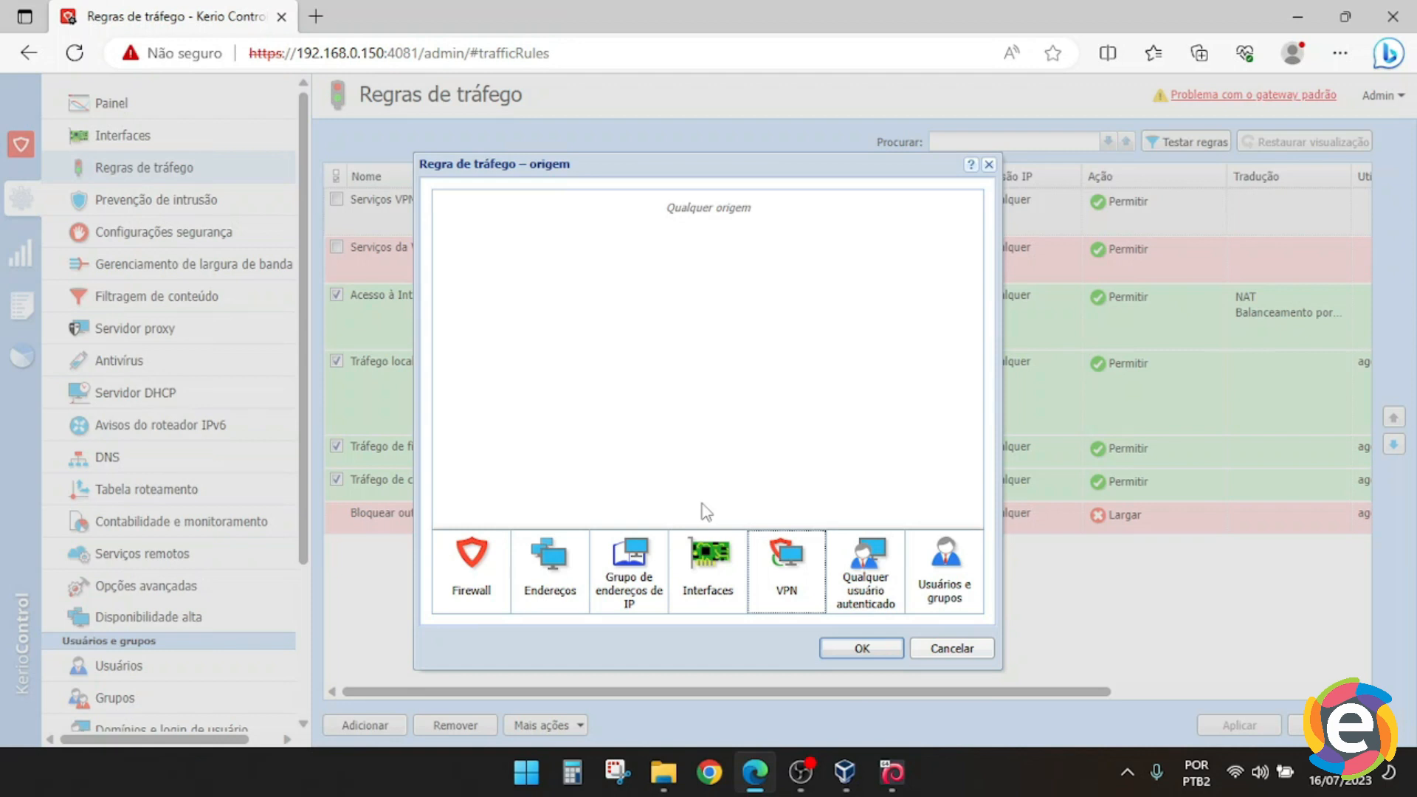
# Check the source address entry form and the destination settings of the Serviços VPN rule, cancelling both without edits
pyautogui.click(561, 579)
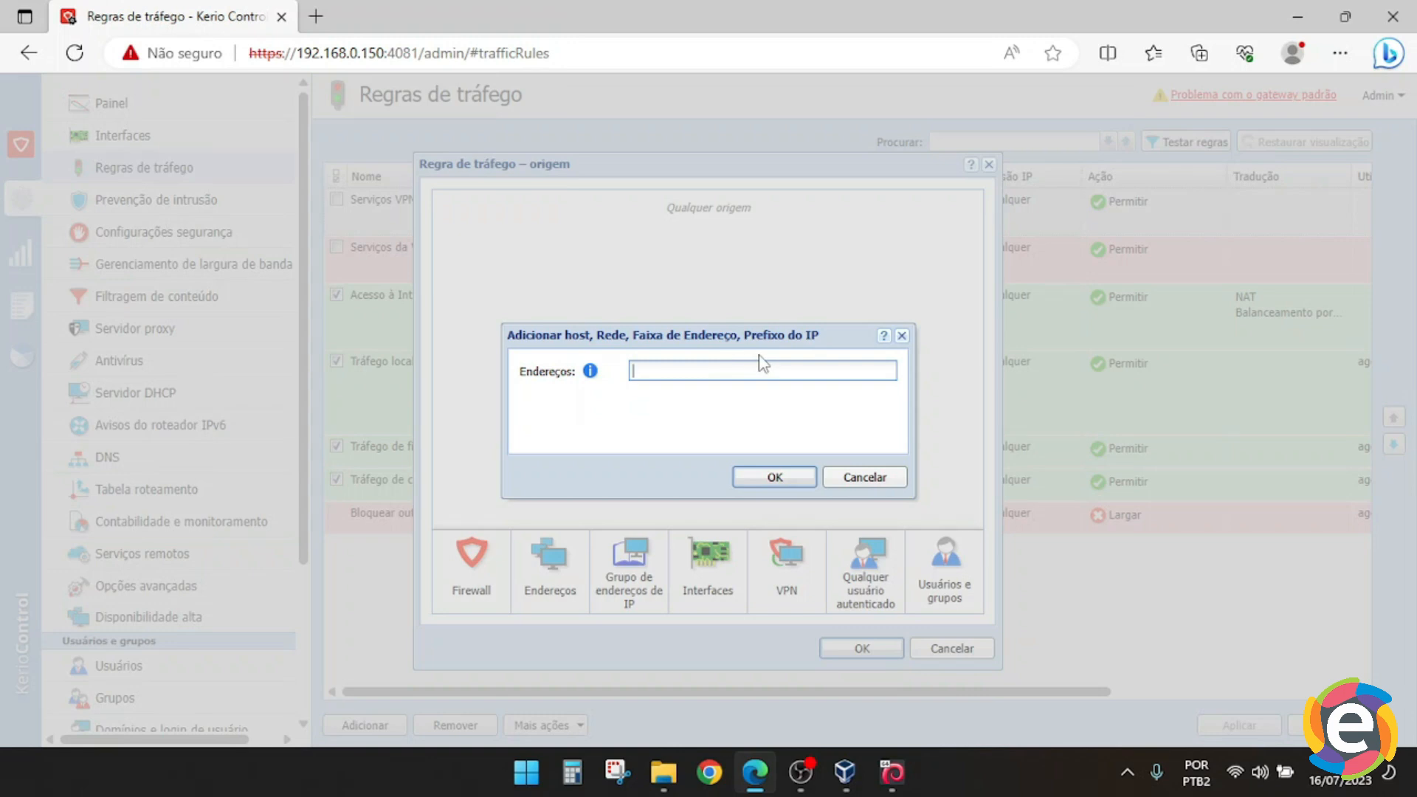
pyautogui.click(865, 477)
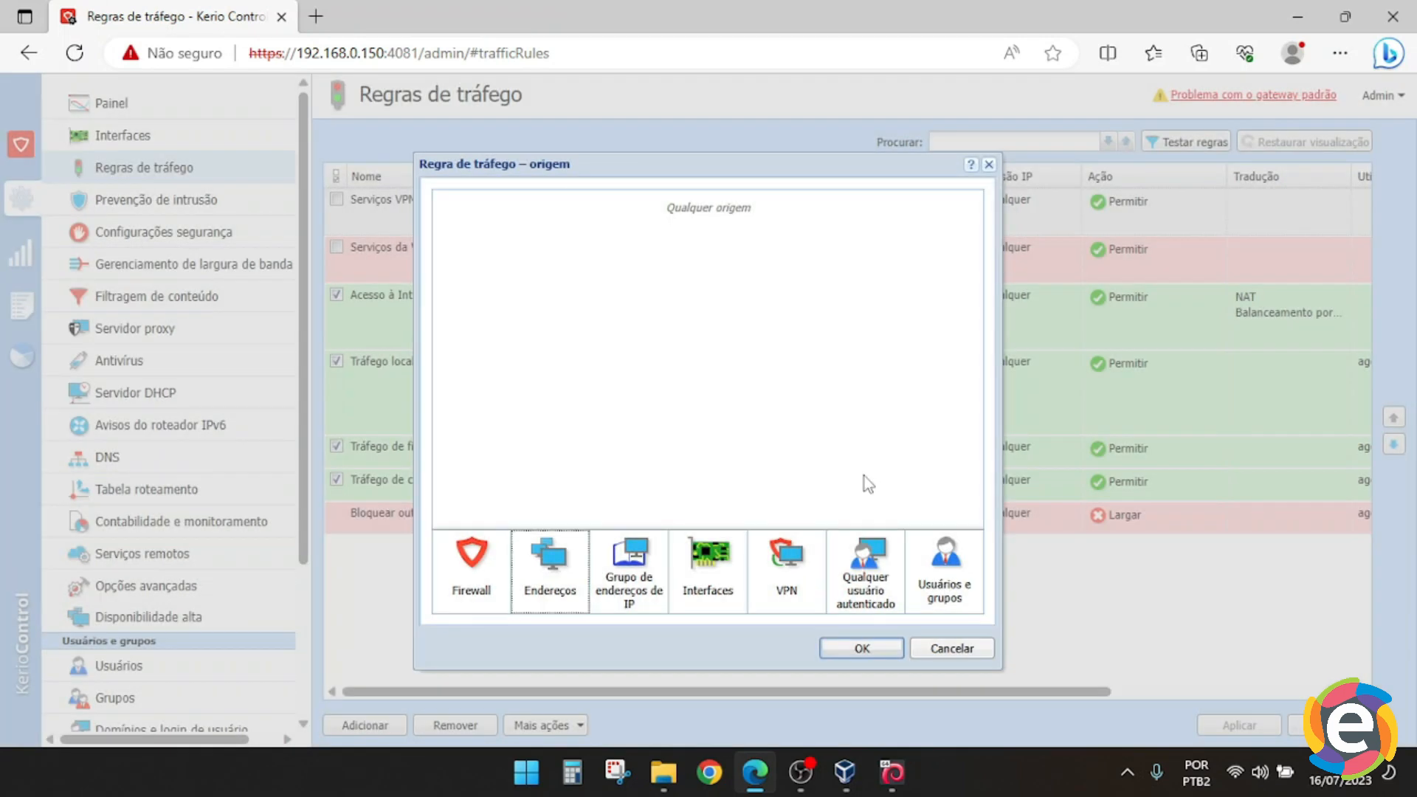
pyautogui.click(951, 651)
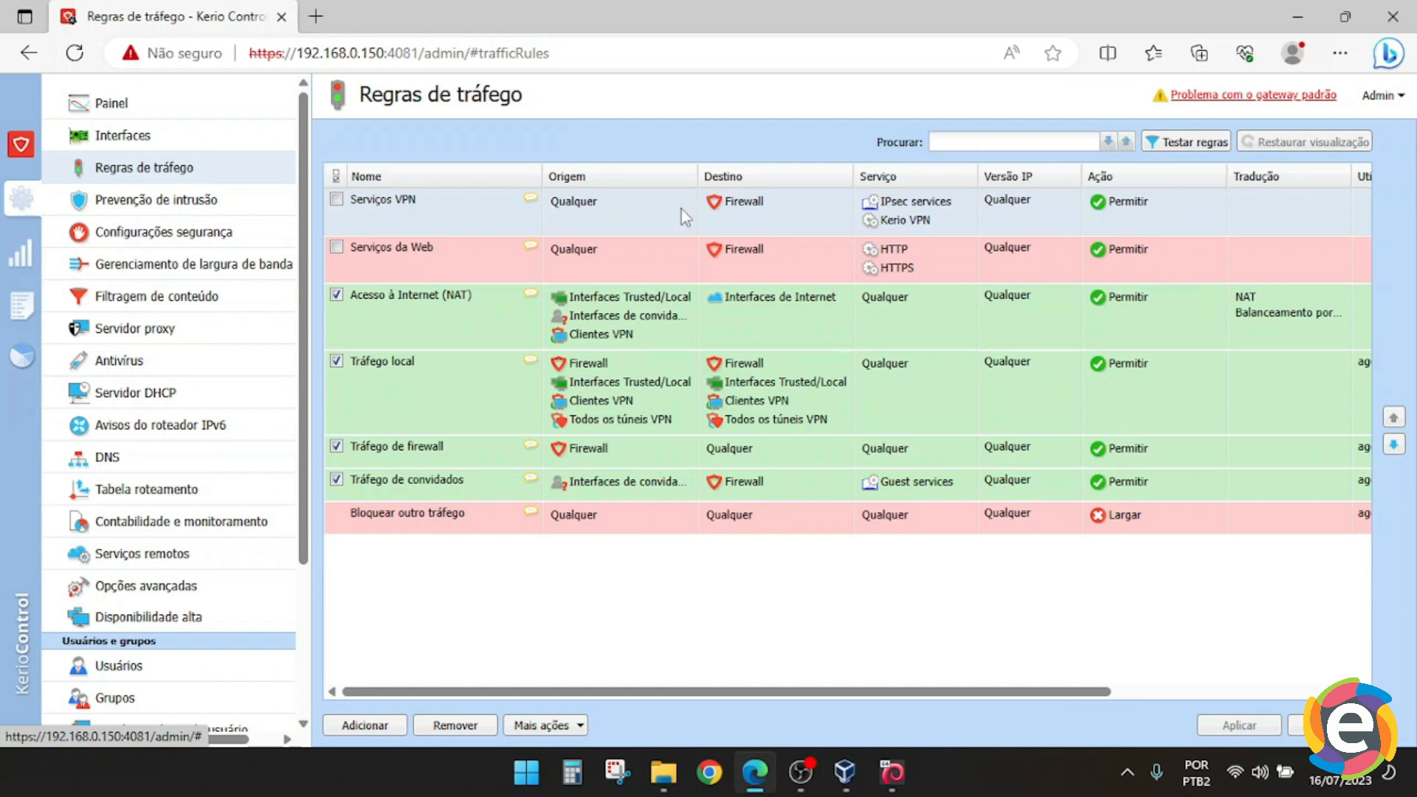
pyautogui.doubleClick(799, 202)
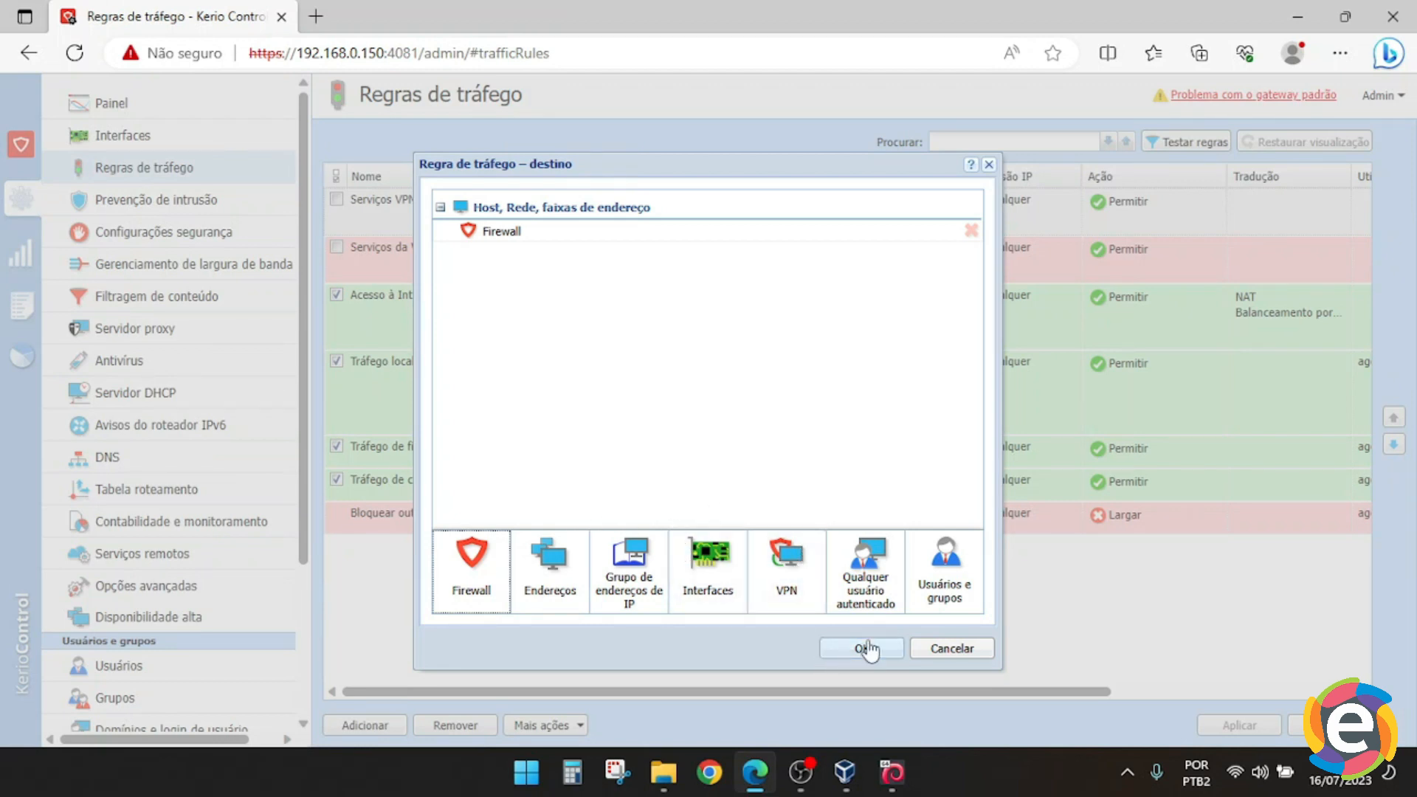
pyautogui.click(956, 648)
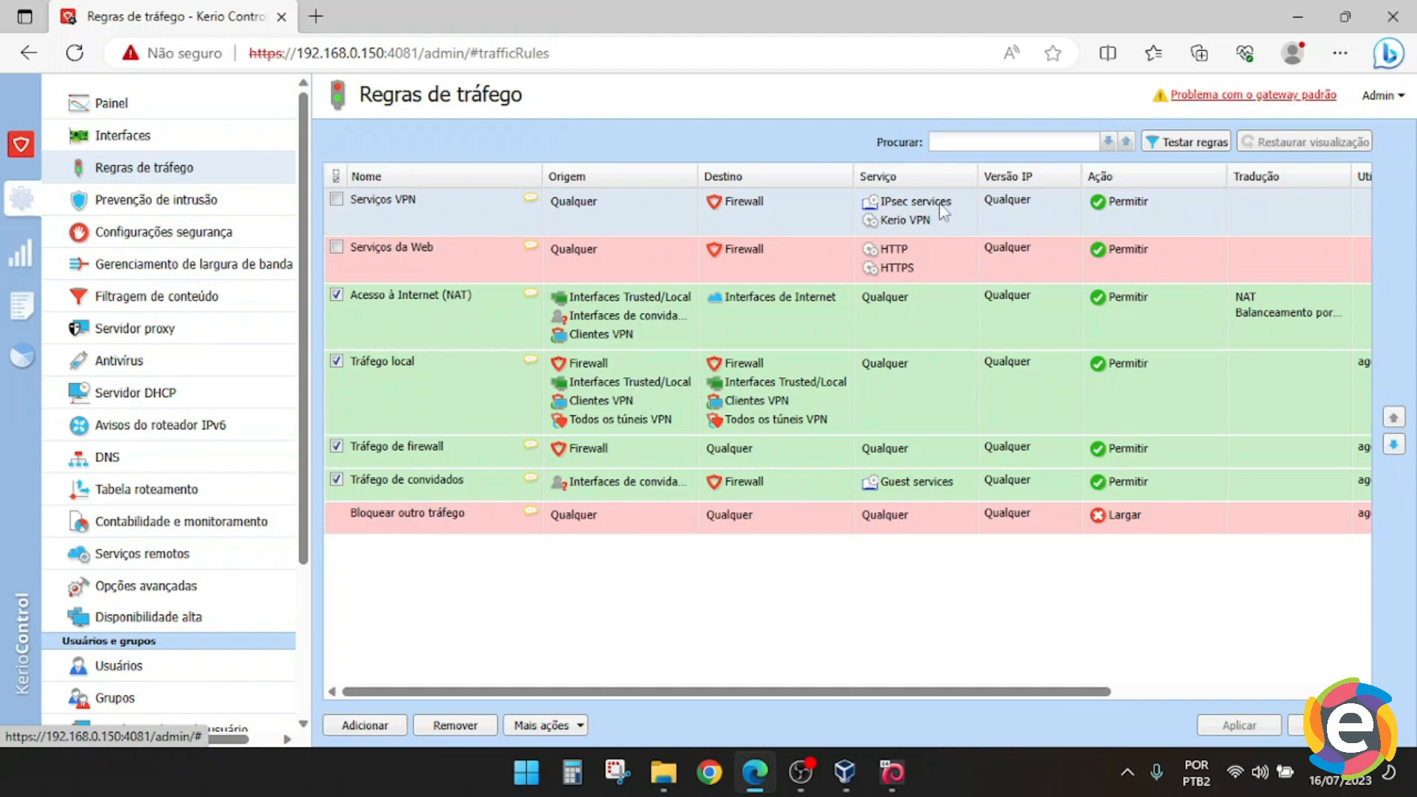
# Remove IPsec services and Kerio VPN from the Serviços VPN rule so it covers any service
pyautogui.doubleClick(924, 218)
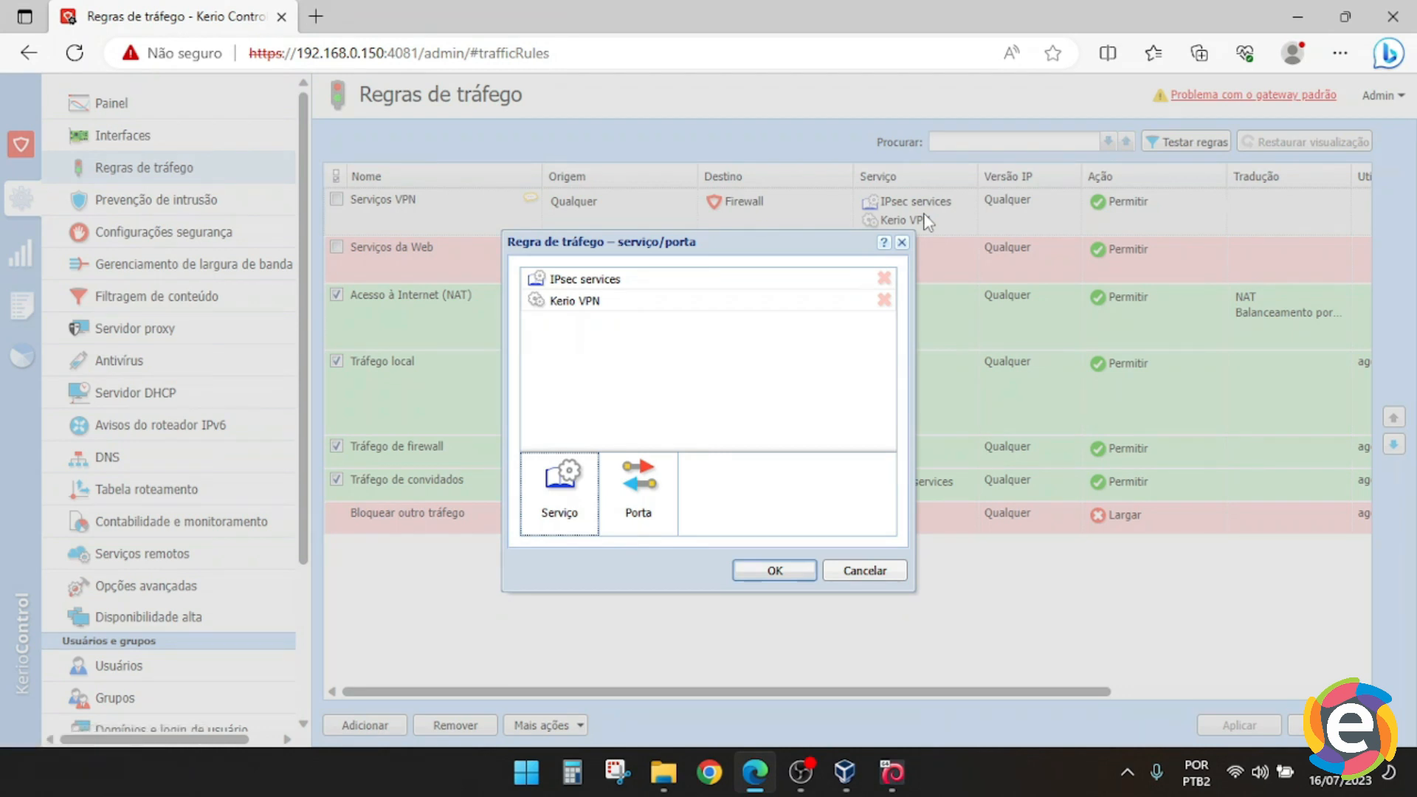
pyautogui.doubleClick(884, 279)
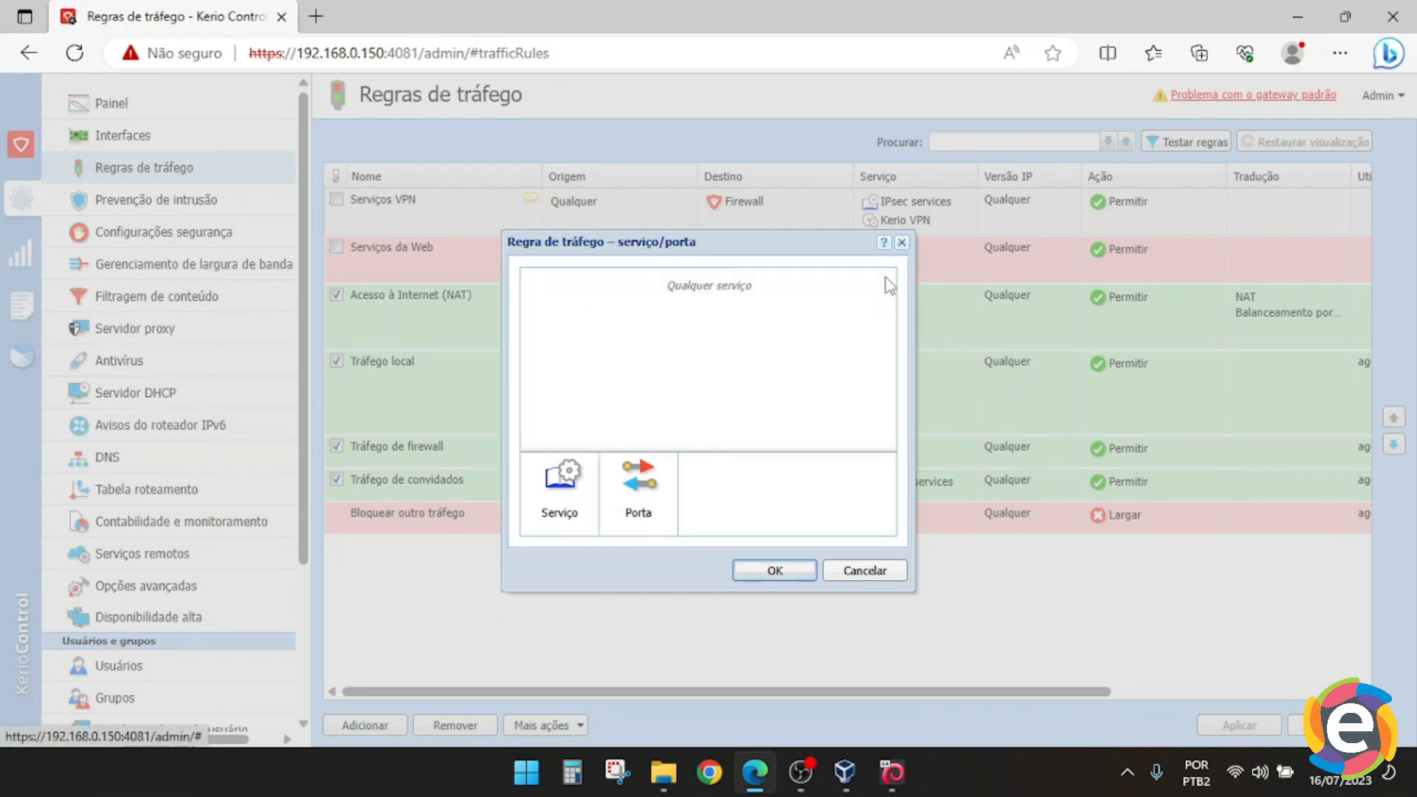
pyautogui.click(775, 570)
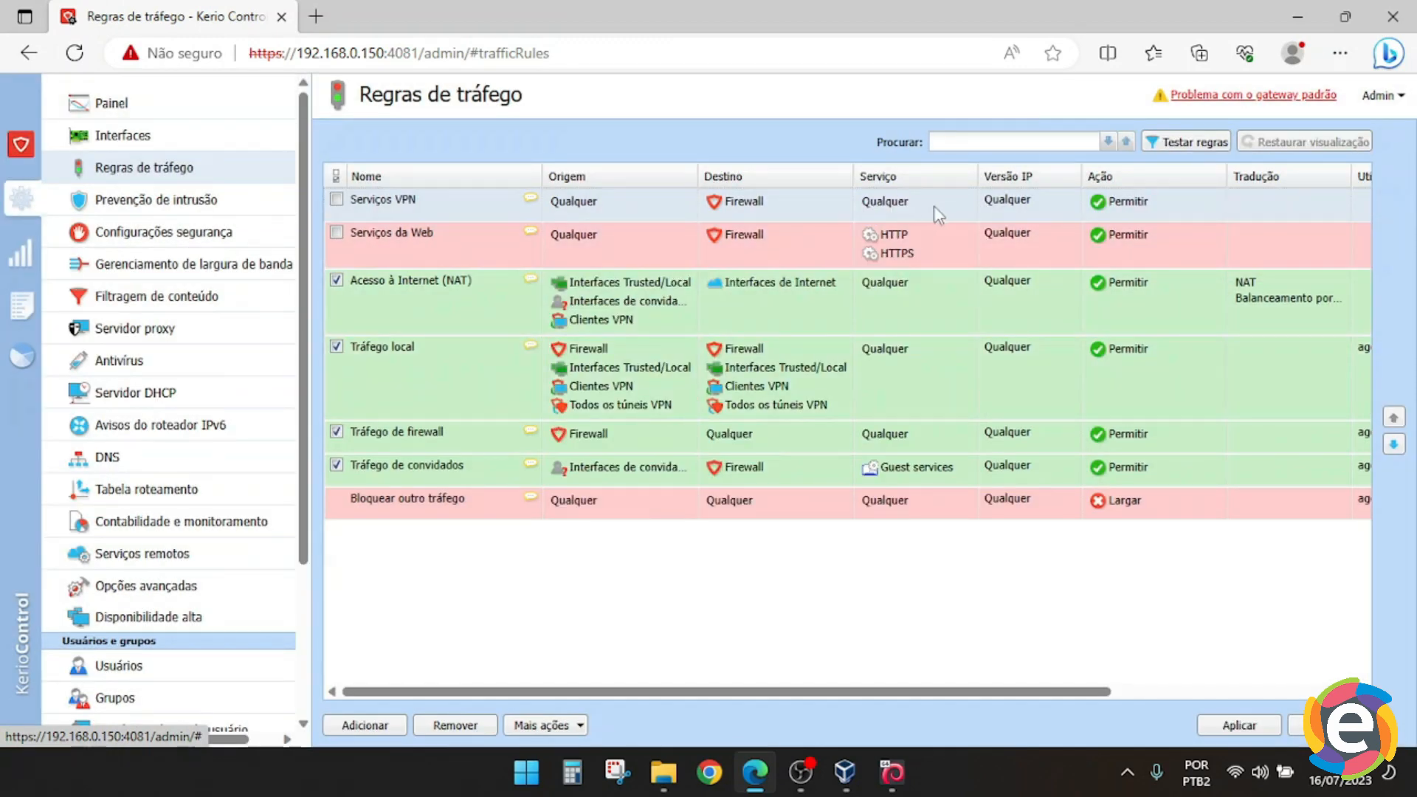
# Add the predefined ICQ service to the service list of the Serviços VPN rule
pyautogui.doubleClick(935, 207)
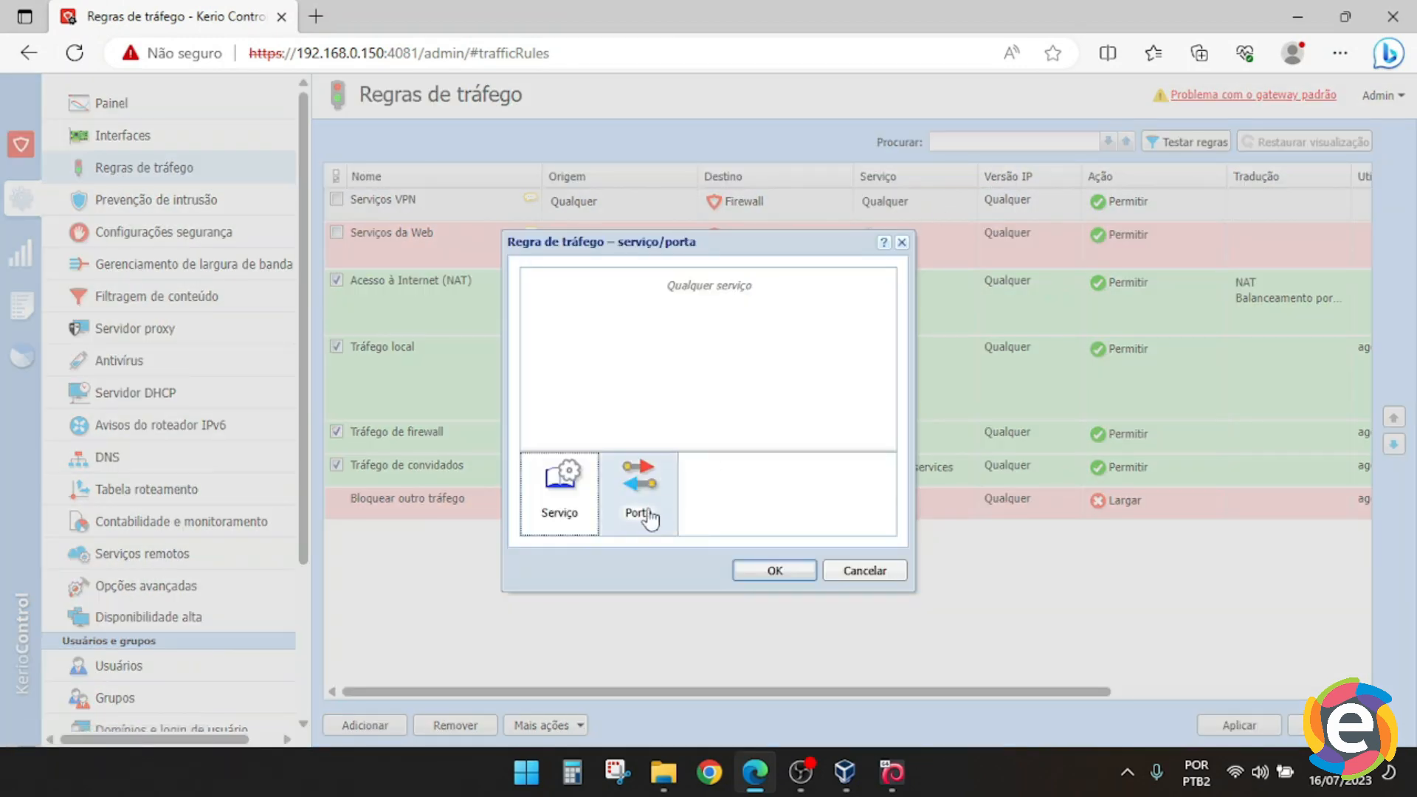
pyautogui.click(566, 496)
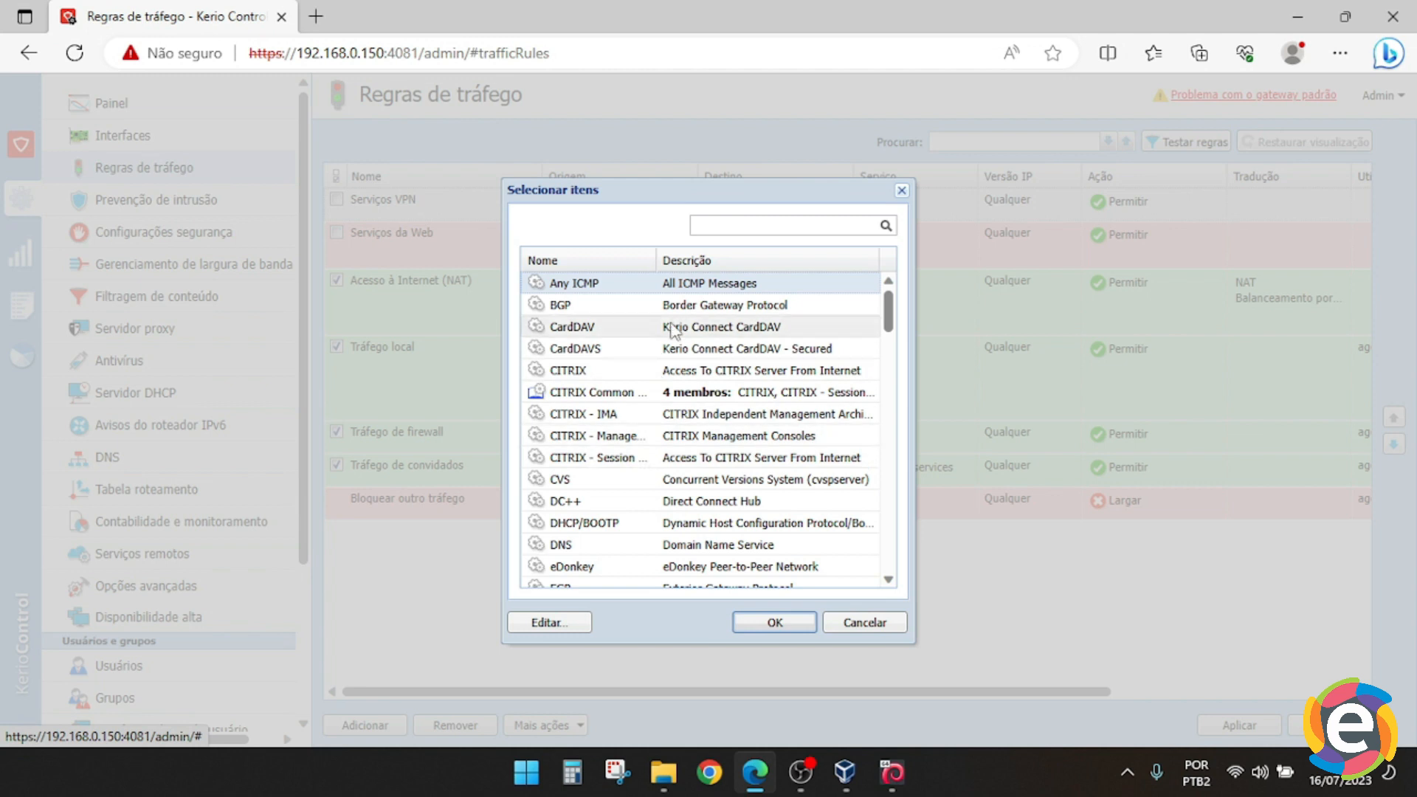
pyautogui.scroll(-2, 671, 557)
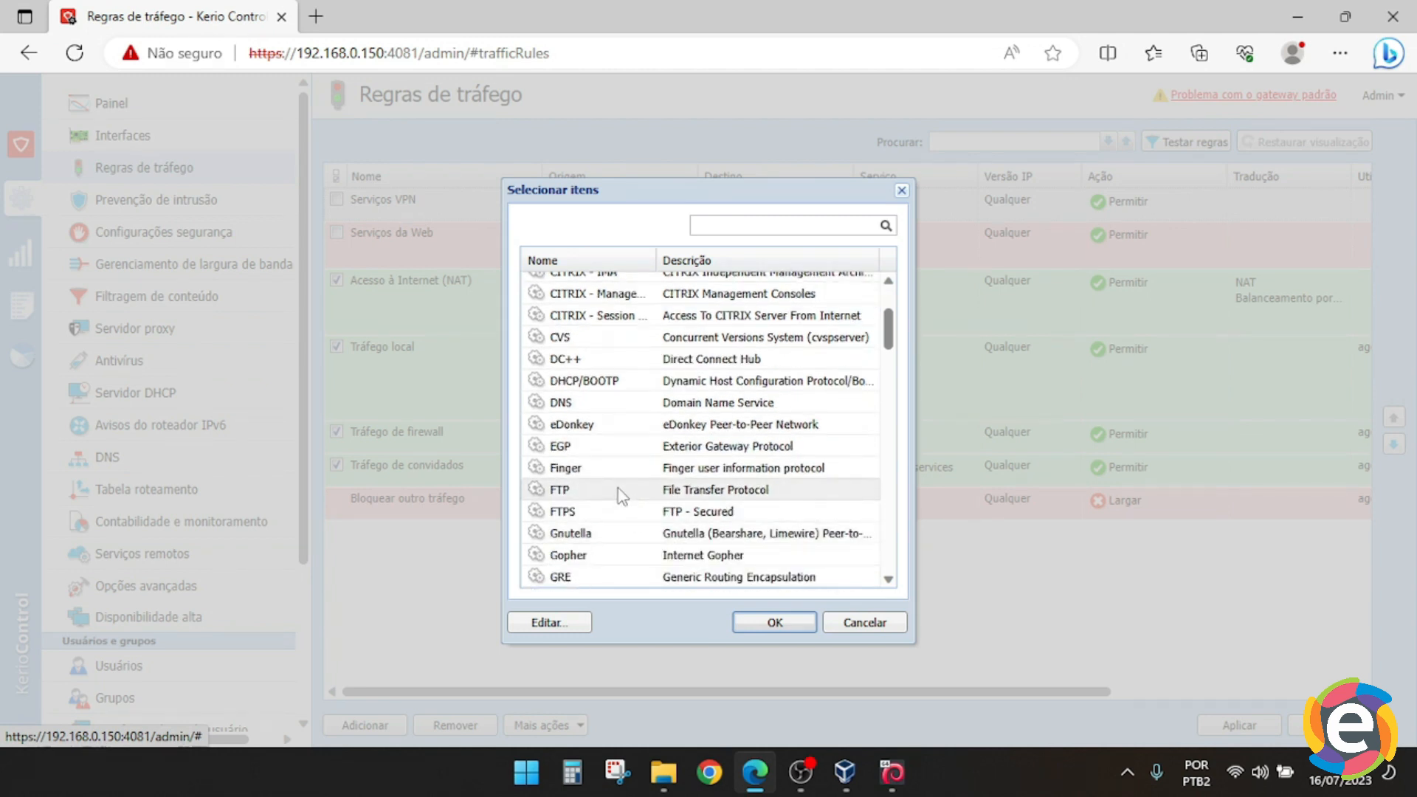
pyautogui.scroll(-3, 613, 524)
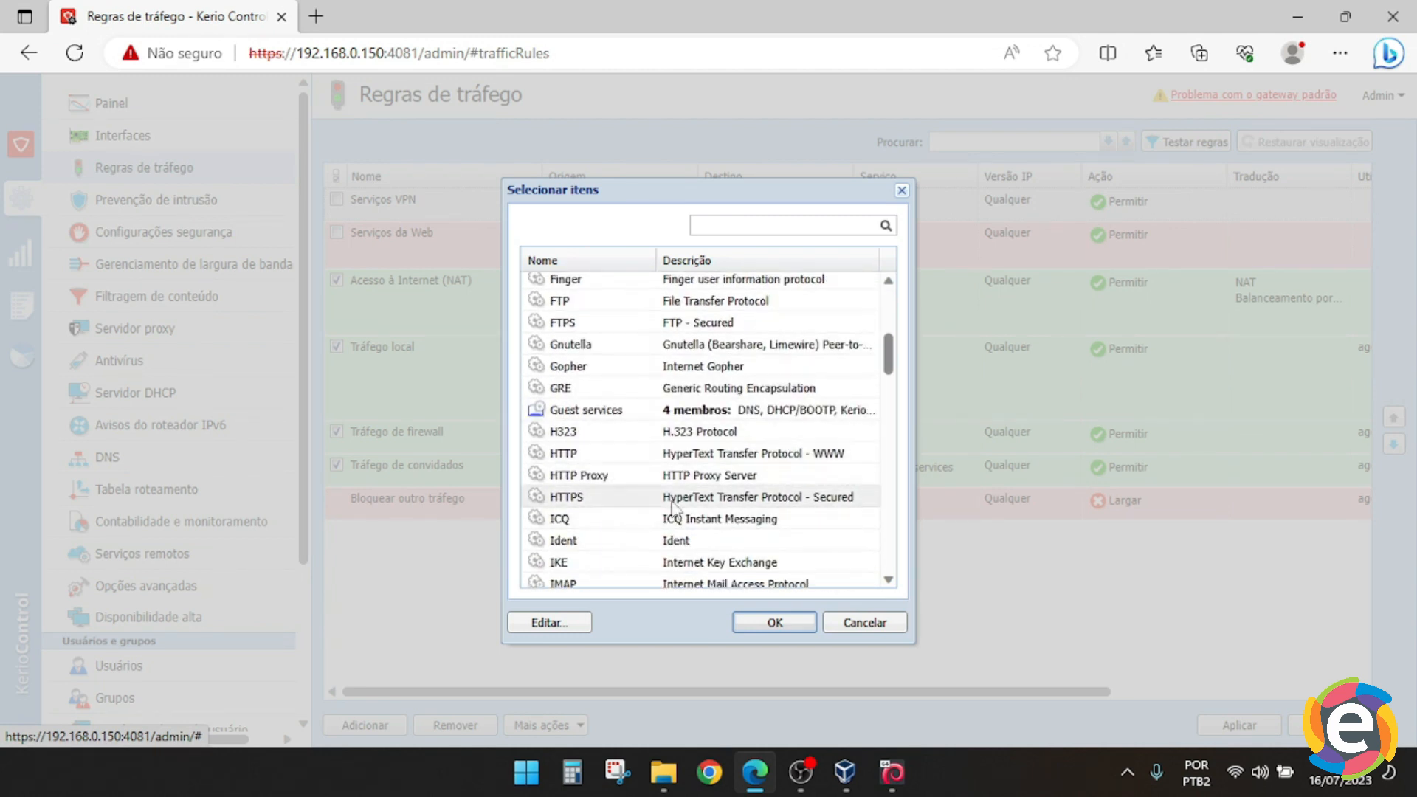
pyautogui.doubleClick(585, 523)
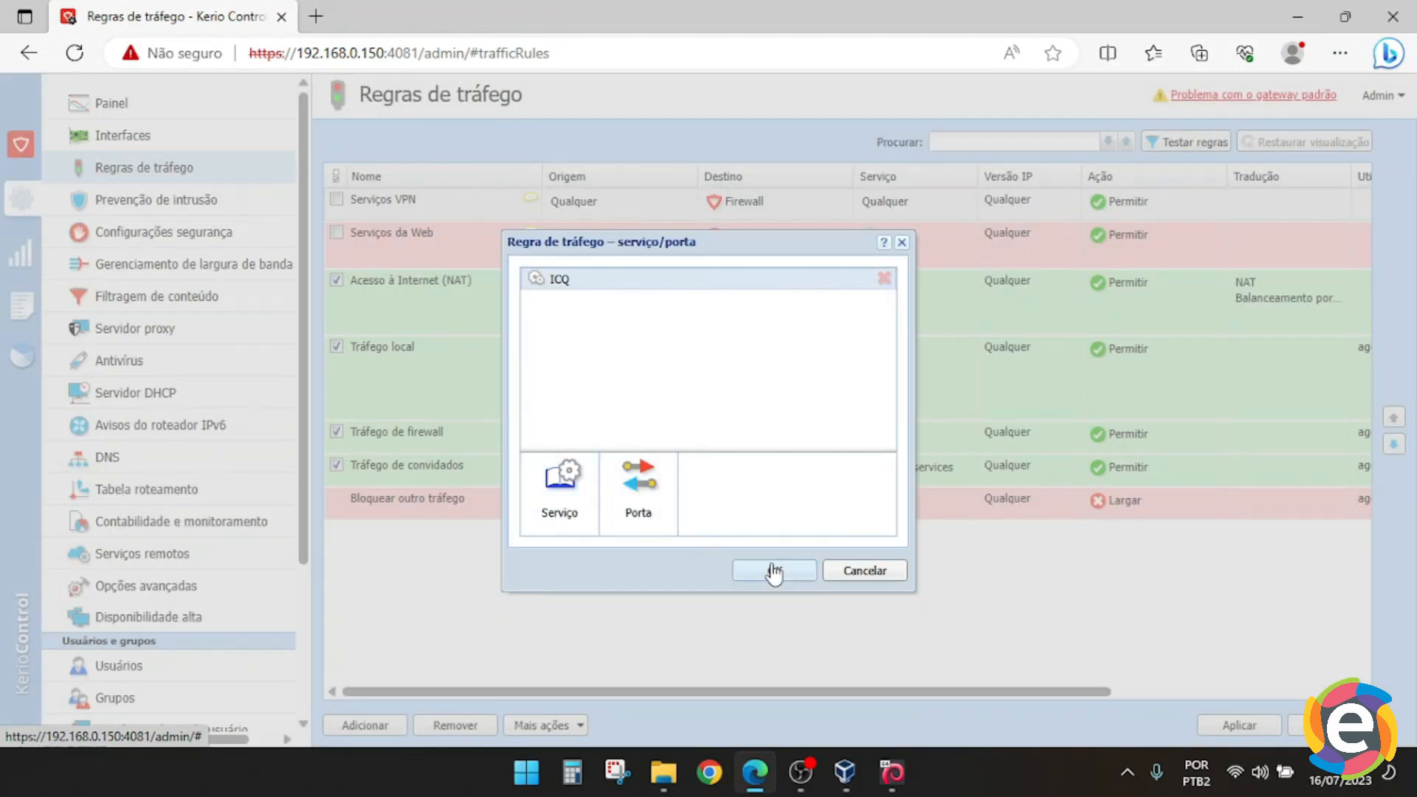
# Add TCP port 5080 to the service list of the Serviços VPN rule and accept the list
pyautogui.click(663, 515)
pyautogui.click(665, 411)
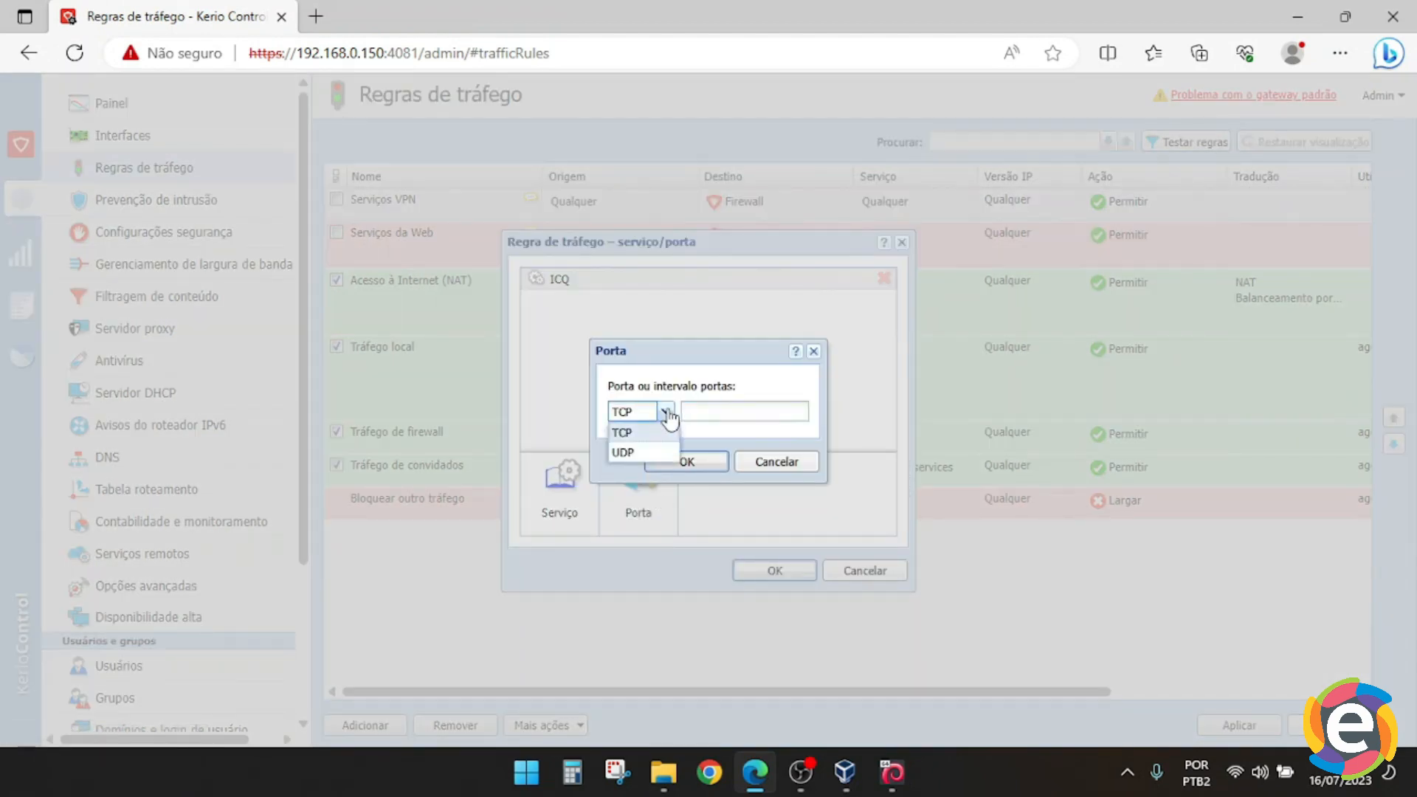
pyautogui.click(740, 465)
pyautogui.click(639, 493)
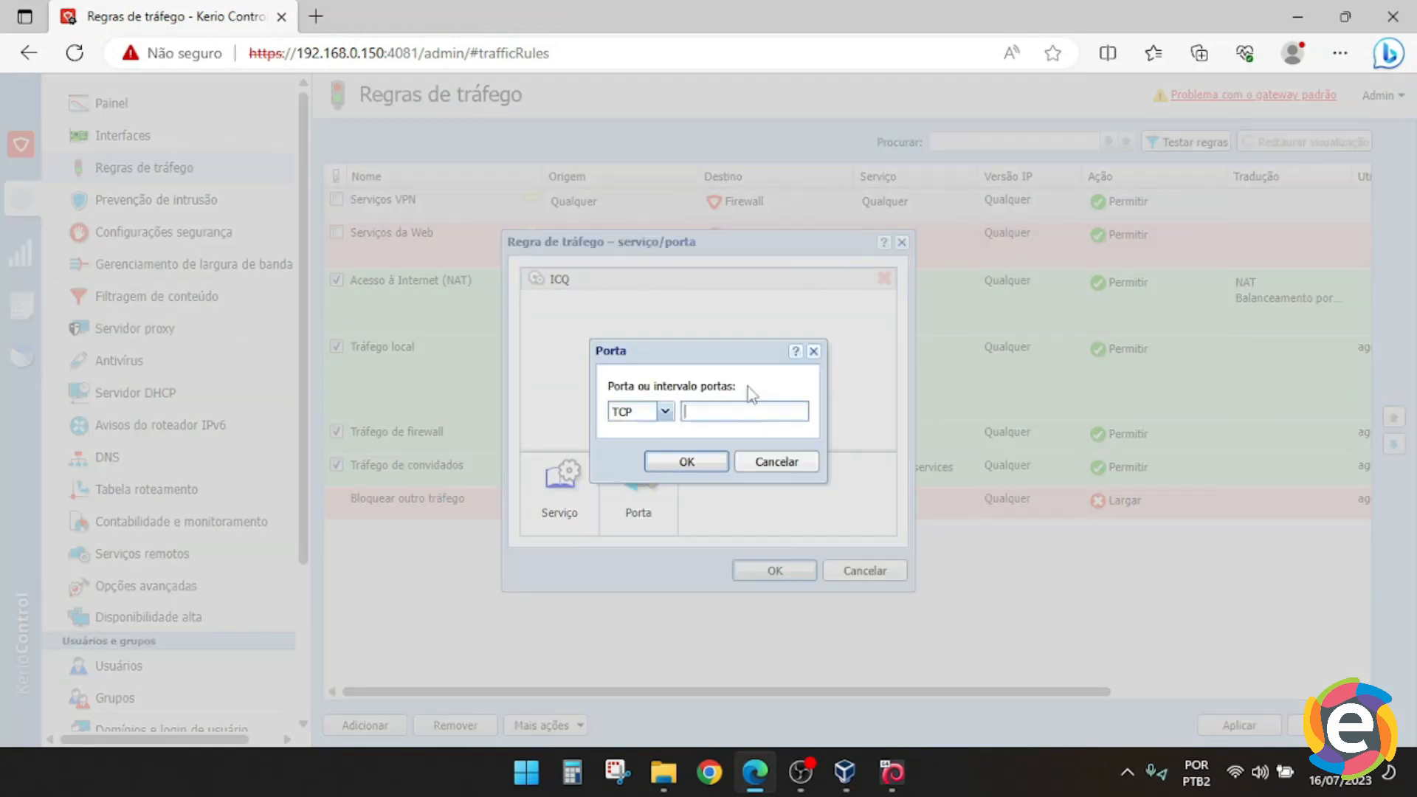
pyautogui.write('5080')
pyautogui.click(686, 460)
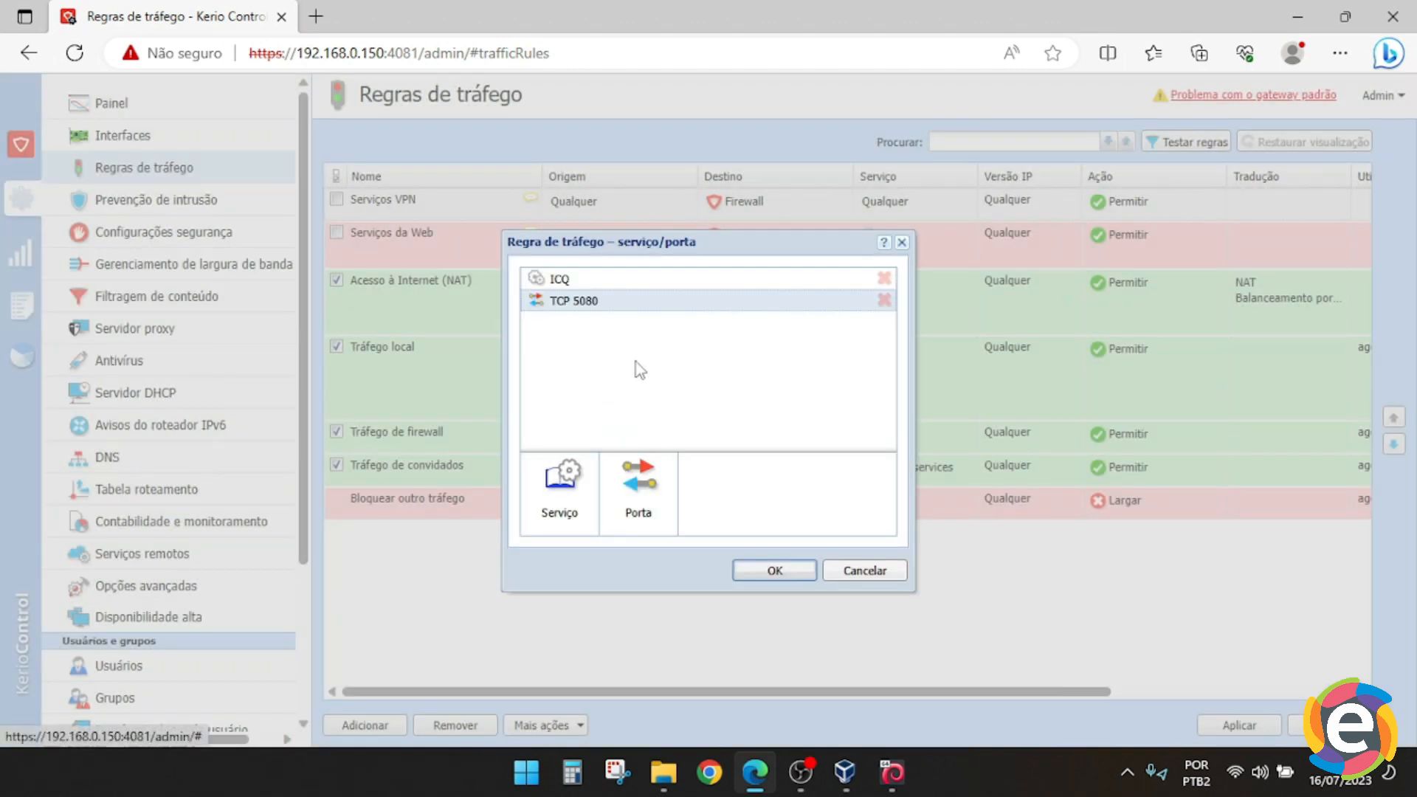
pyautogui.click(774, 570)
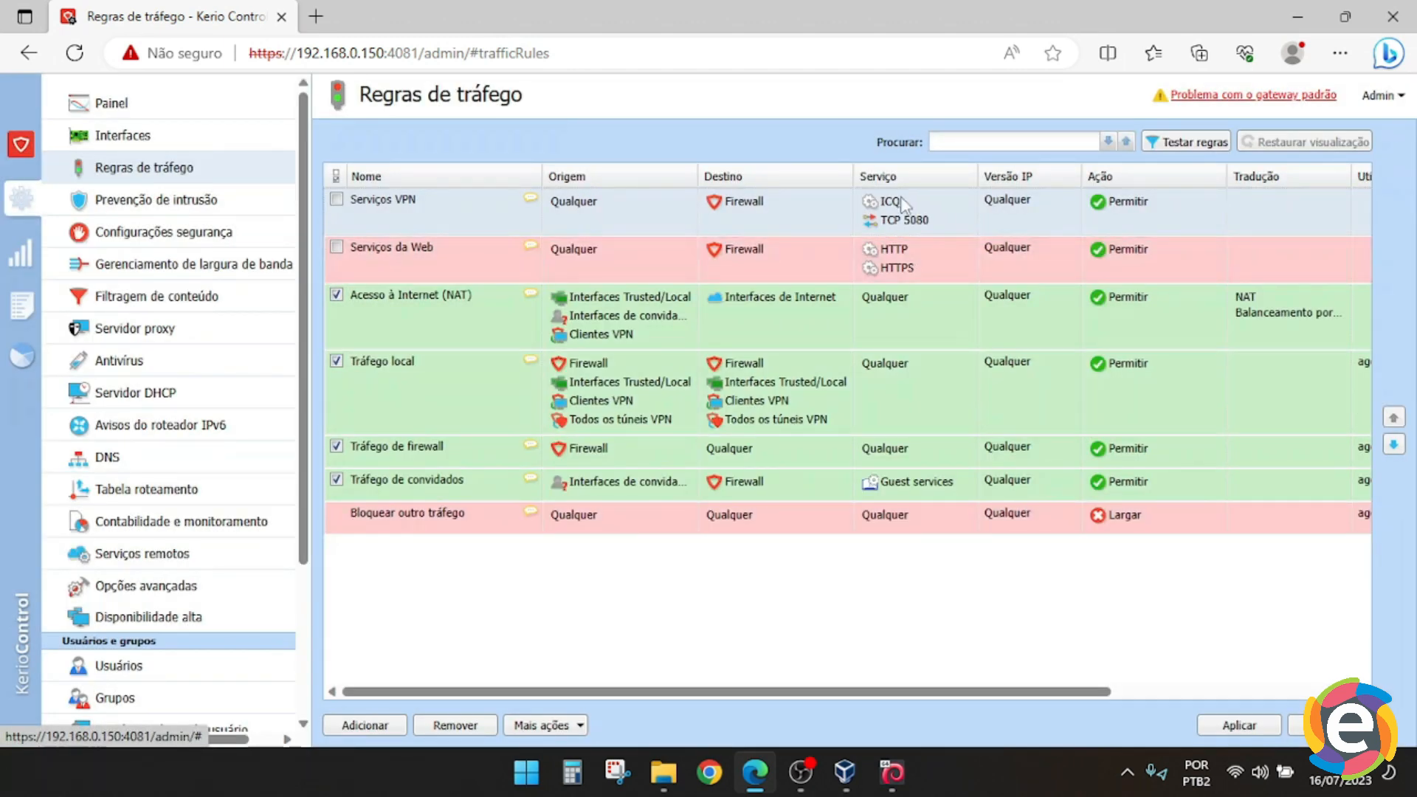
# Check the IP version choices for the Serviços VPN rule, keeping Qualquer
pyautogui.click(1062, 202)
pyautogui.click(1067, 201)
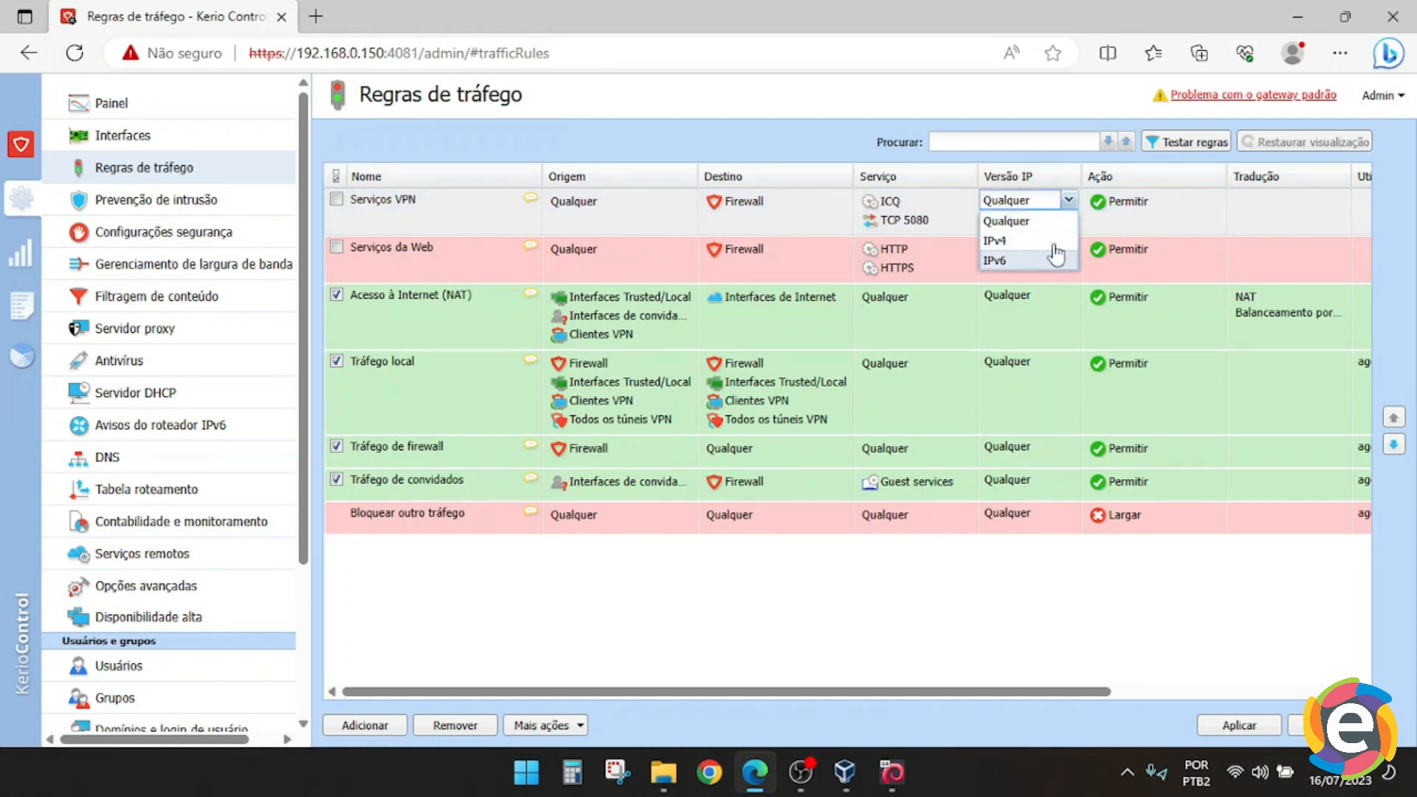
pyautogui.click(1054, 223)
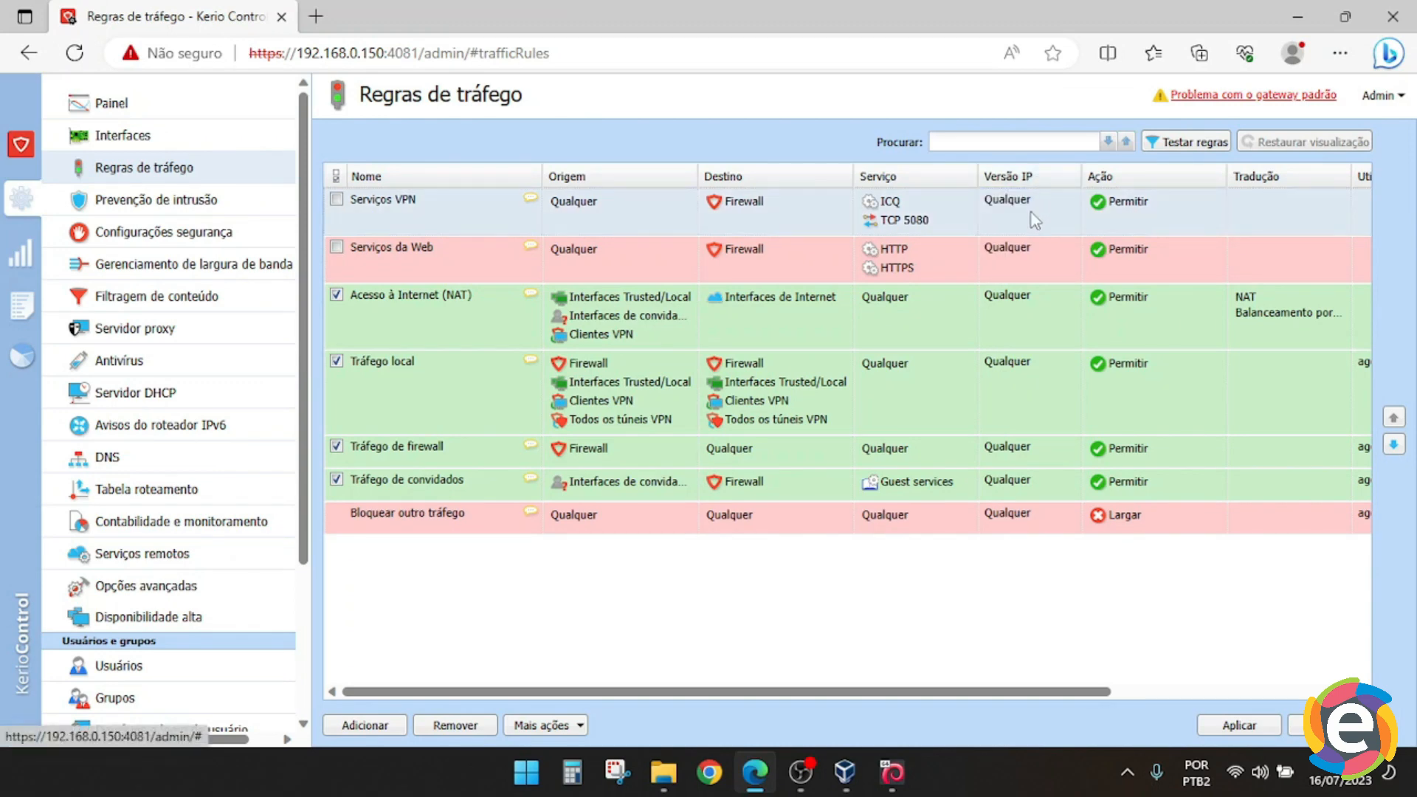
# Examine the action choices of the Serviços VPN rule, try Largar, and cancel the action settings
pyautogui.moveTo(1061, 694); pyautogui.dragTo(1306, 698)
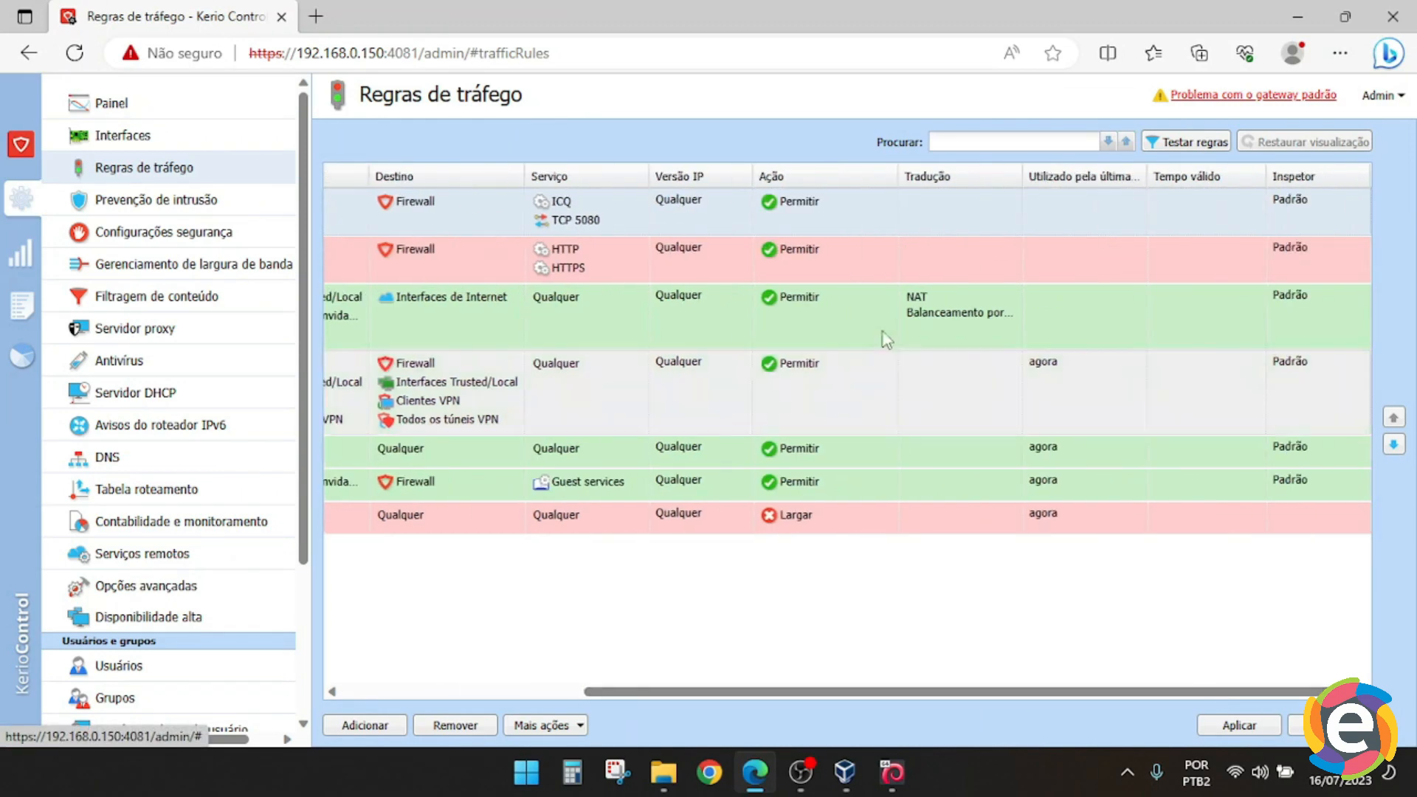
pyautogui.doubleClick(826, 207)
pyautogui.click(783, 313)
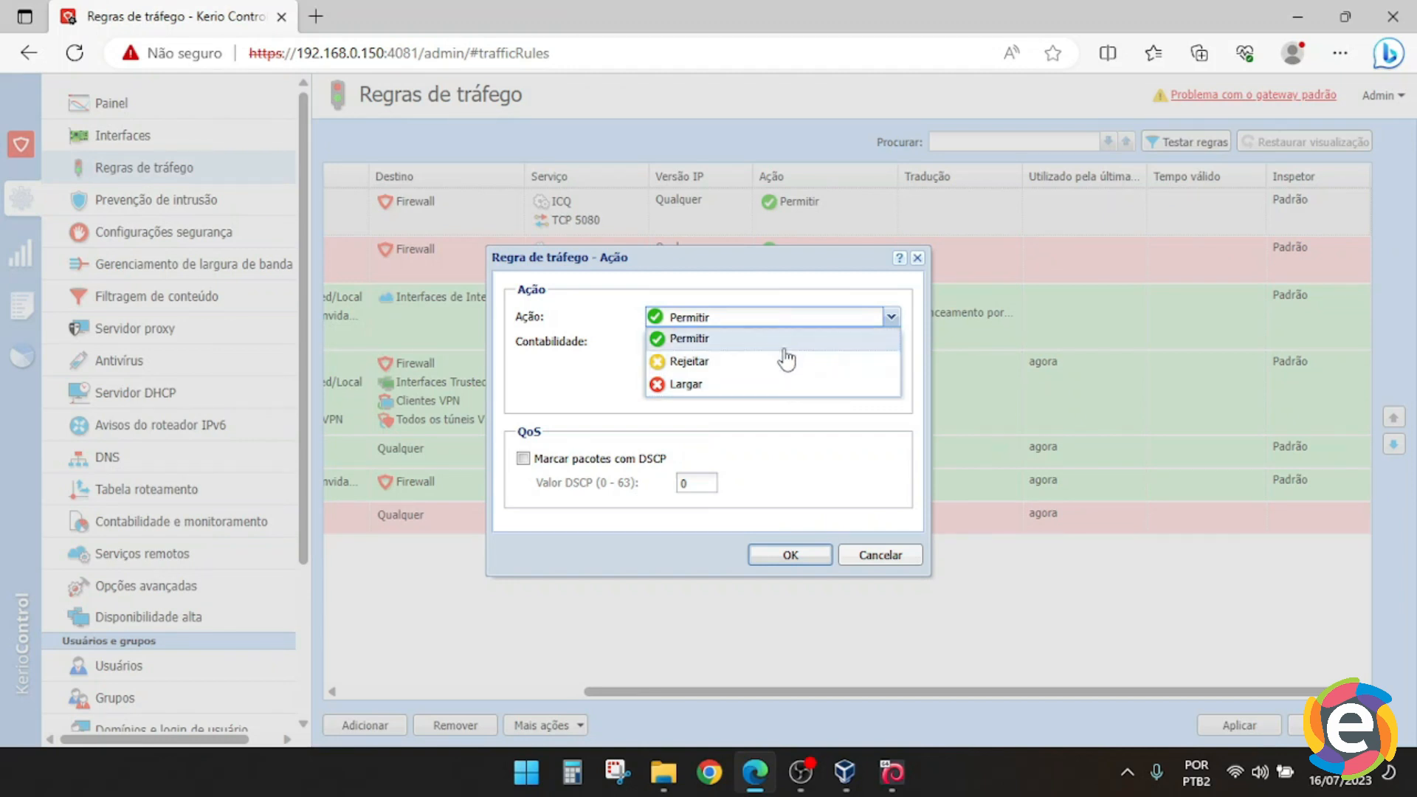
pyautogui.click(784, 346)
pyautogui.click(784, 316)
pyautogui.click(768, 386)
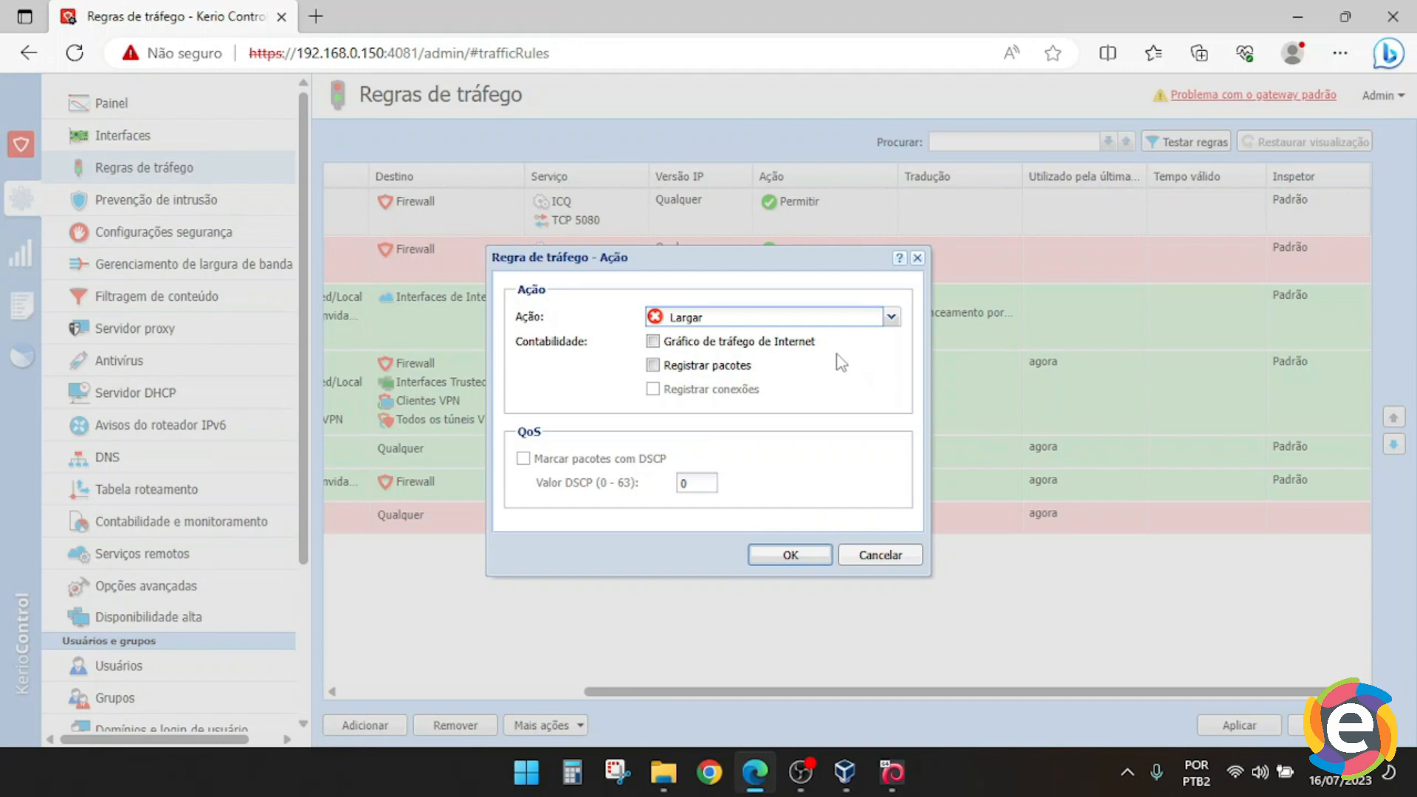
pyautogui.click(894, 558)
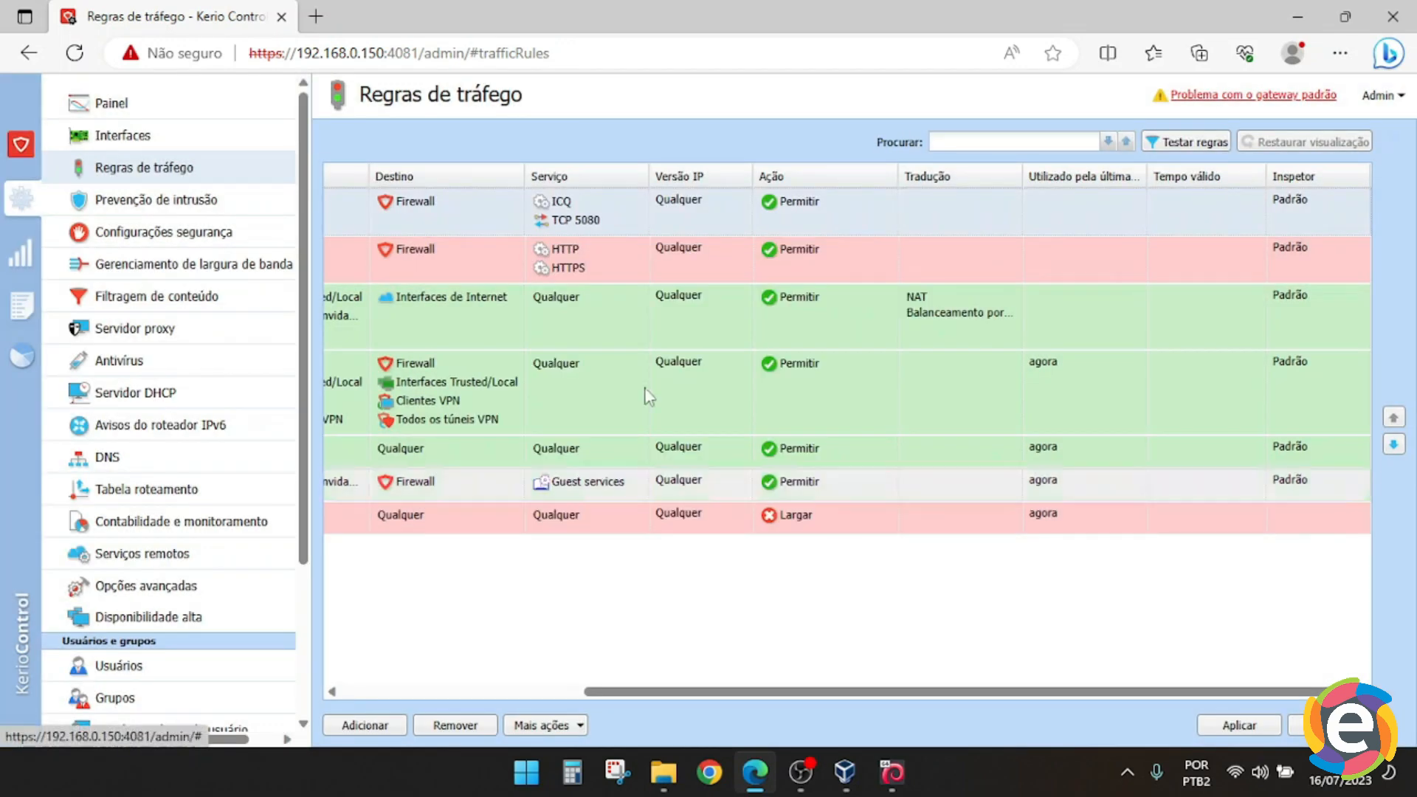
# Enable source NAT in the Serviços VPN rule's translation settings, using the specific outgoing interface Claro
pyautogui.doubleClick(969, 229)
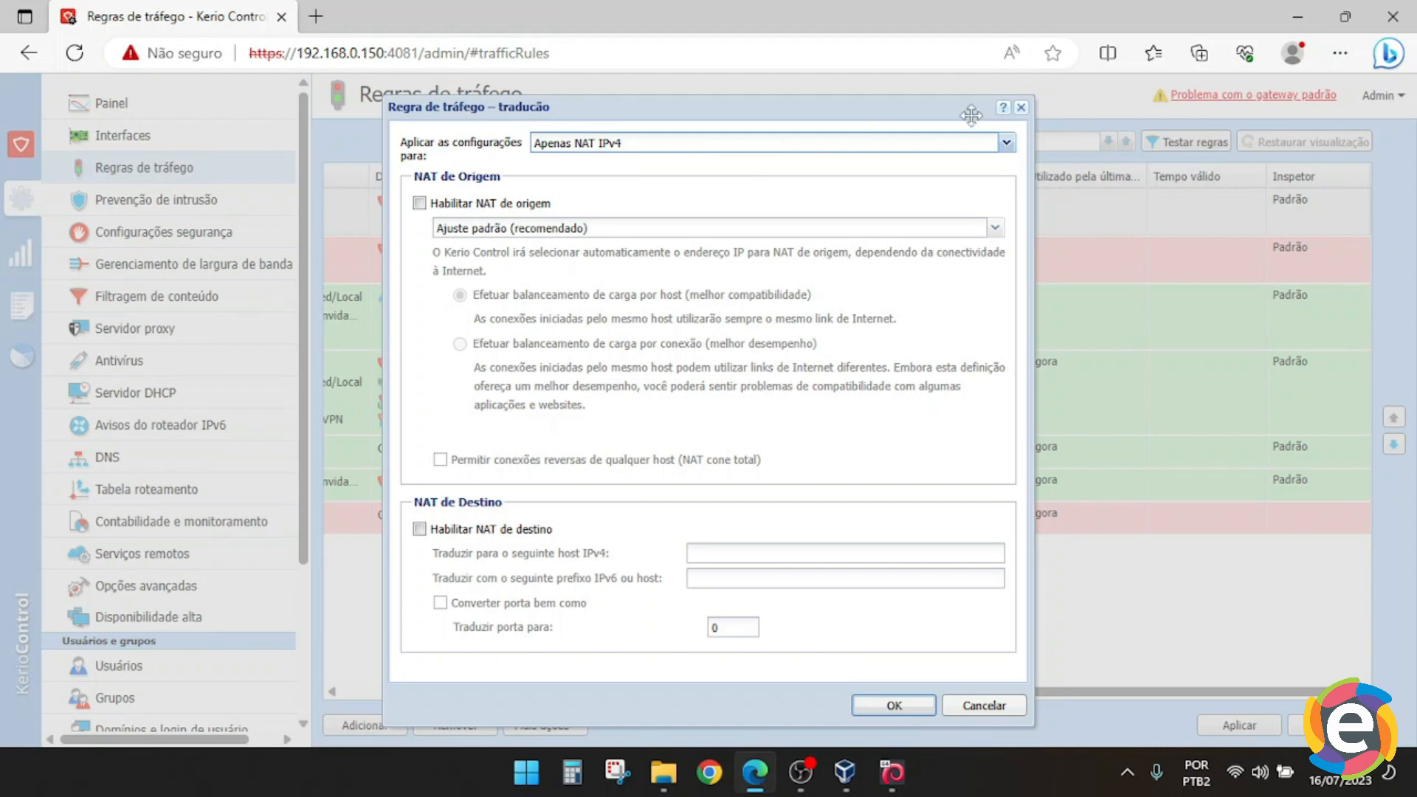
pyautogui.click(1007, 143)
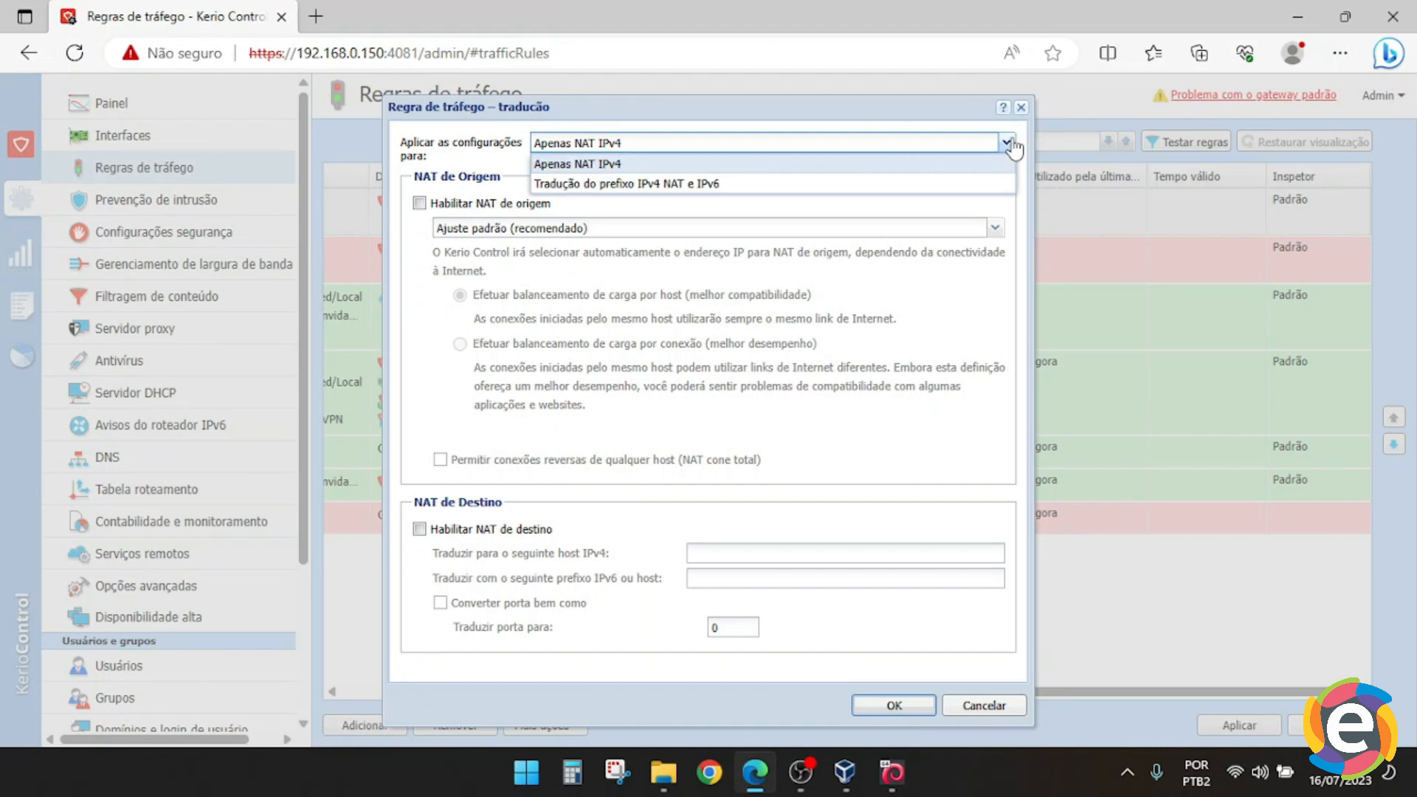
pyautogui.click(1008, 144)
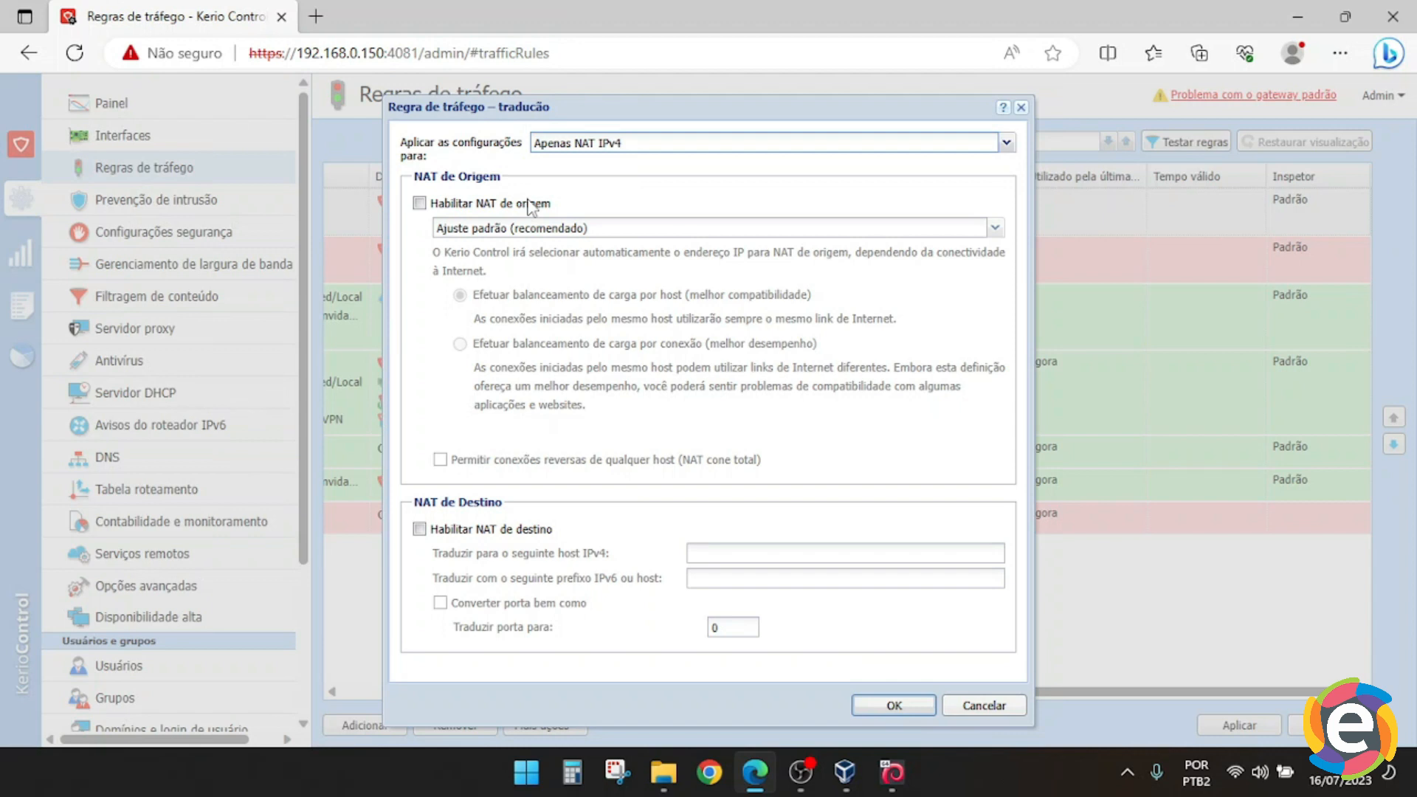
pyautogui.click(420, 203)
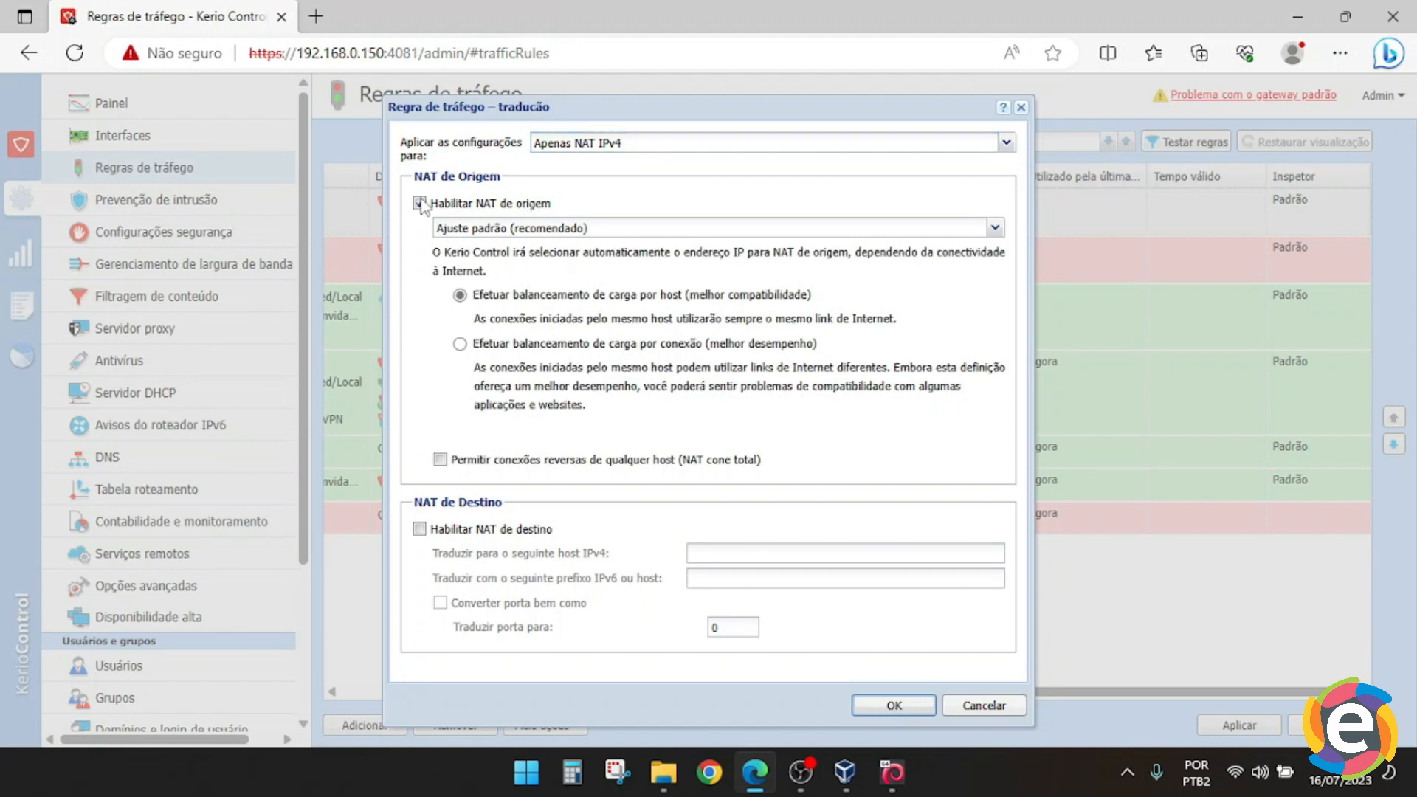
pyautogui.click(698, 232)
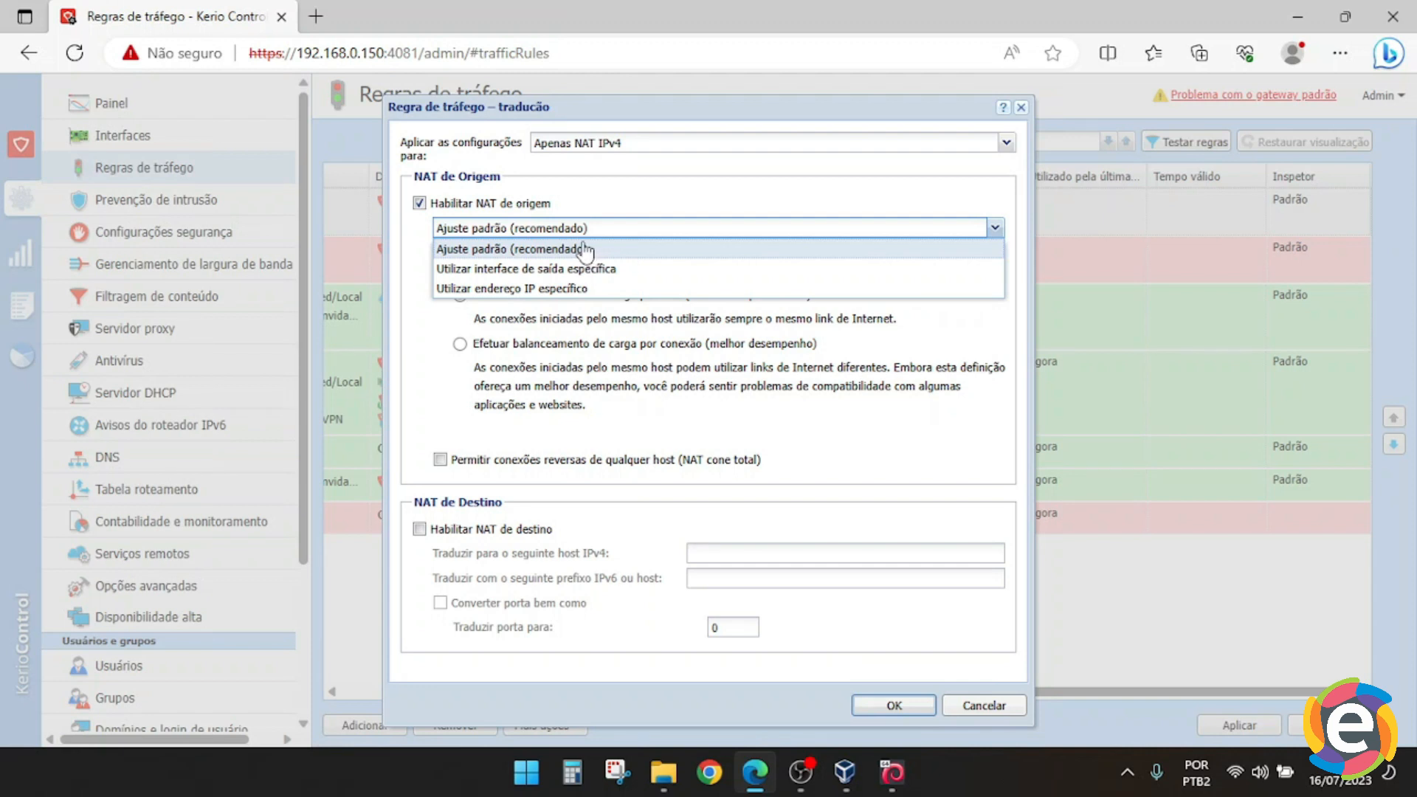
pyautogui.click(624, 270)
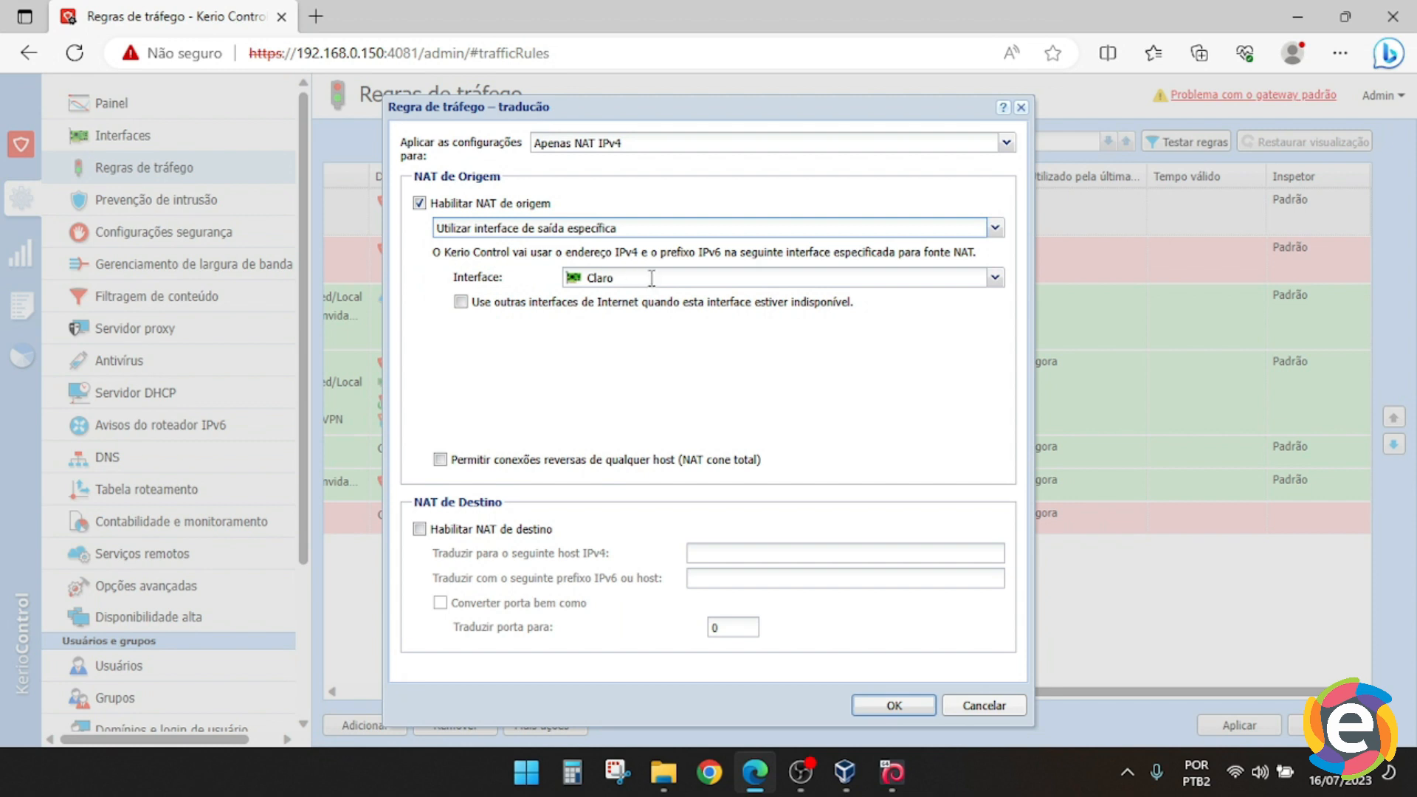
pyautogui.click(653, 278)
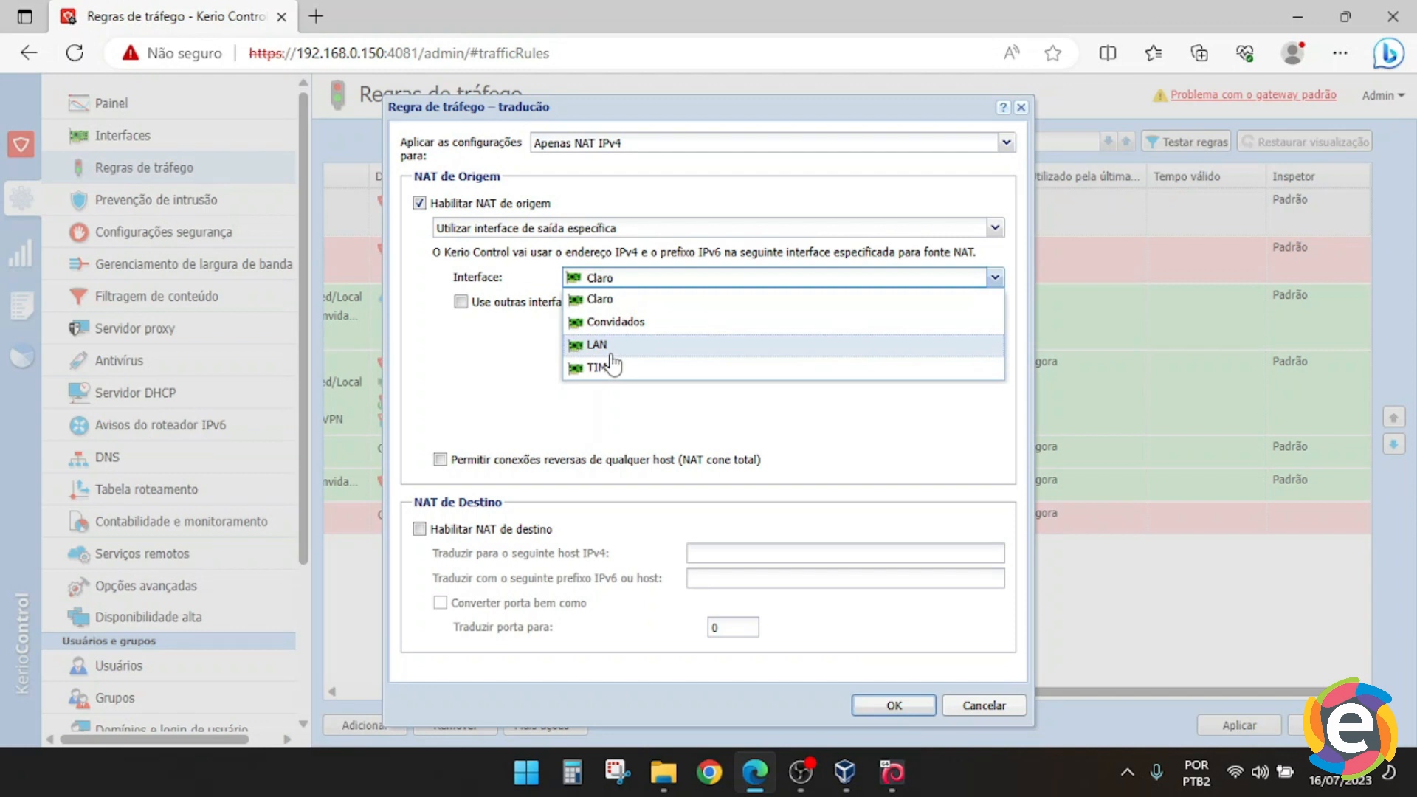
pyautogui.click(602, 302)
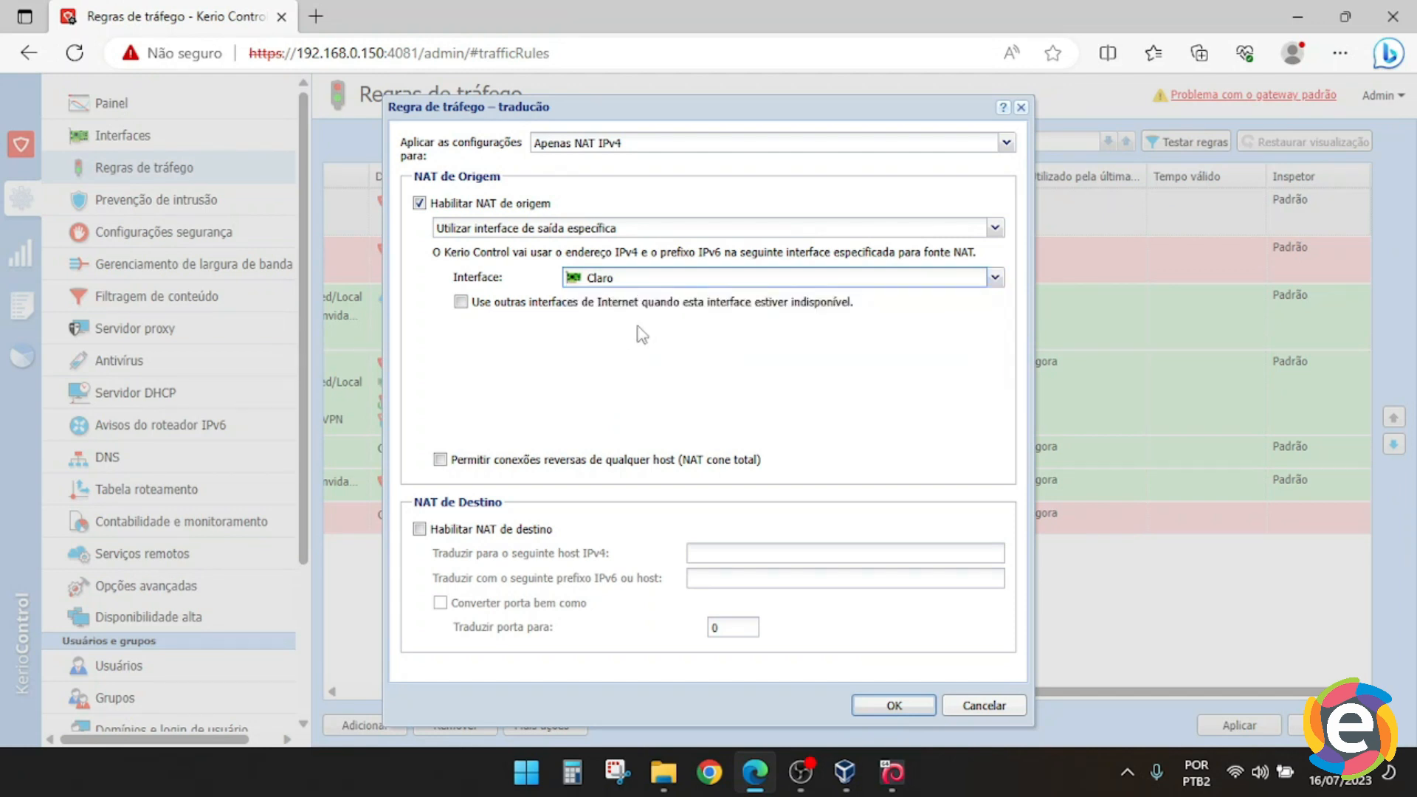
# Allow other Internet interfaces when the chosen one is unavailable and set the source NAT interface to TIM
pyautogui.click(466, 304)
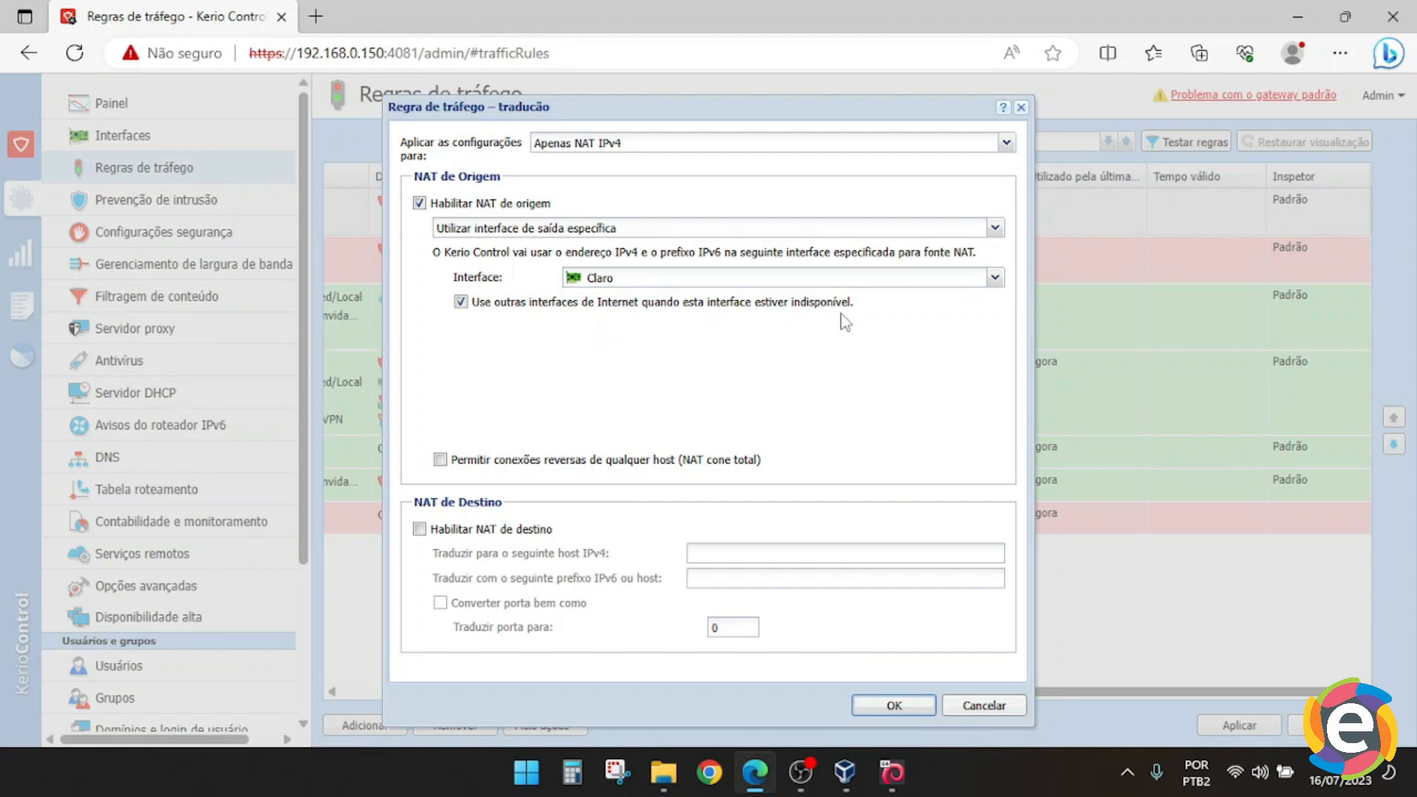
pyautogui.click(618, 279)
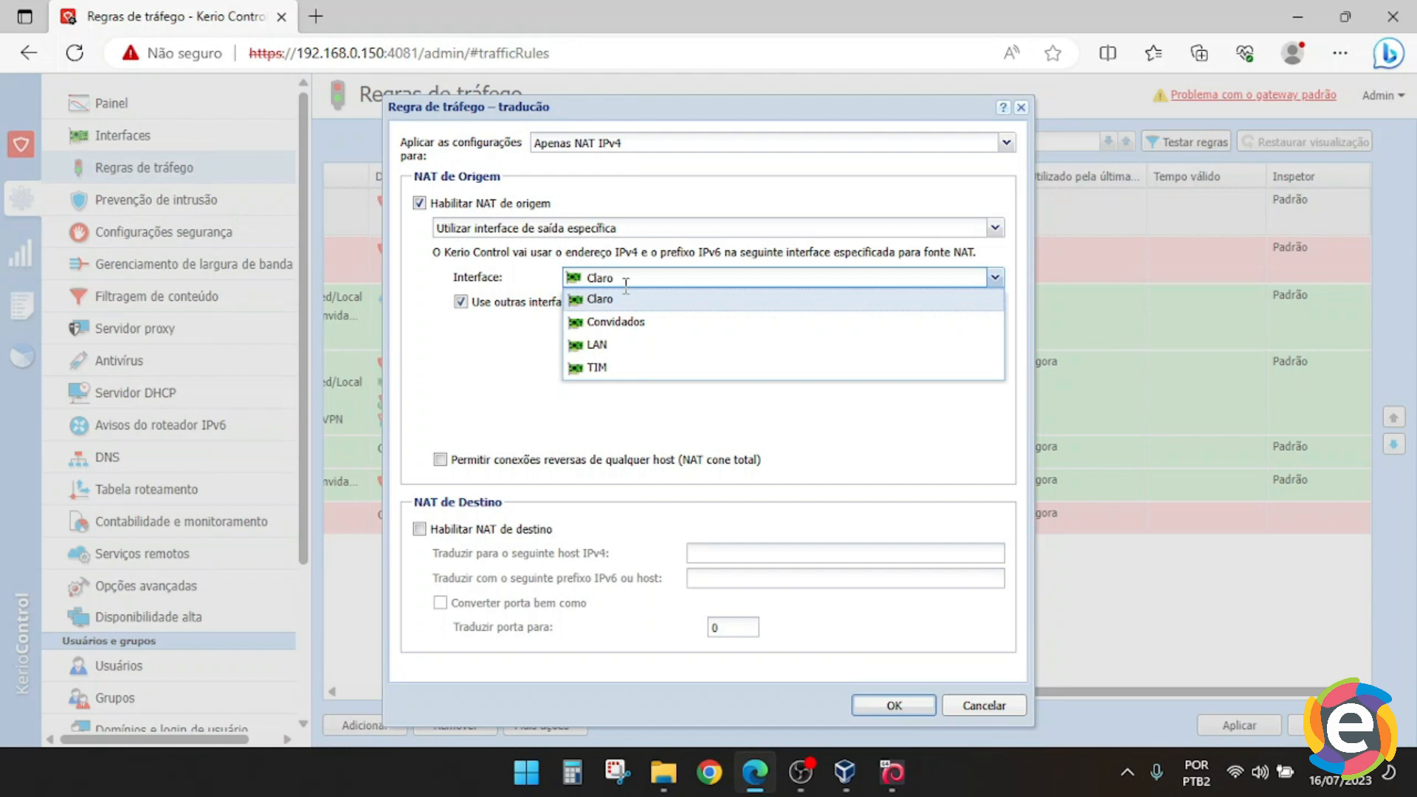
pyautogui.click(624, 369)
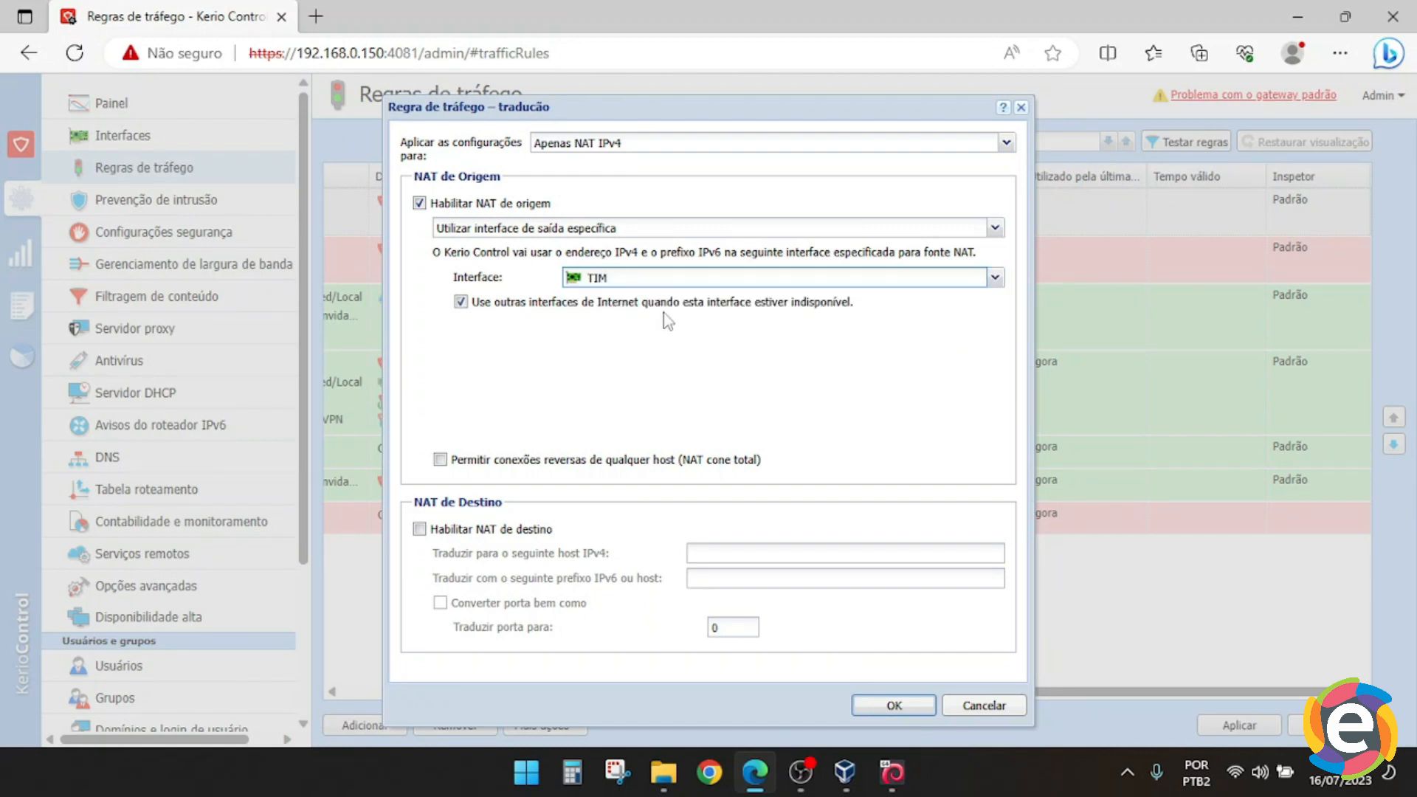
# Look at the specific IP address option for source NAT and set it to Ajuste padrão (recomendado)
pyautogui.click(547, 229)
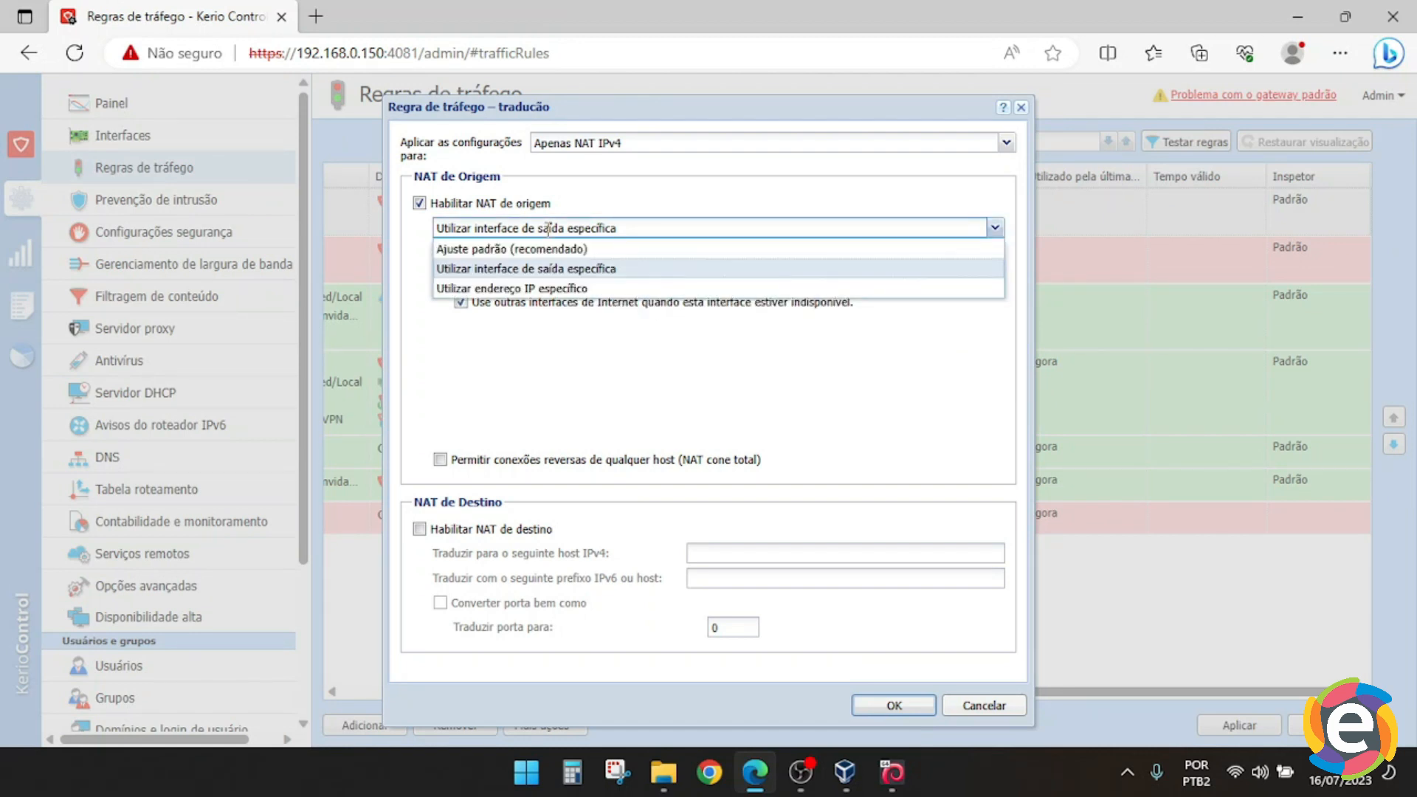
pyautogui.click(550, 288)
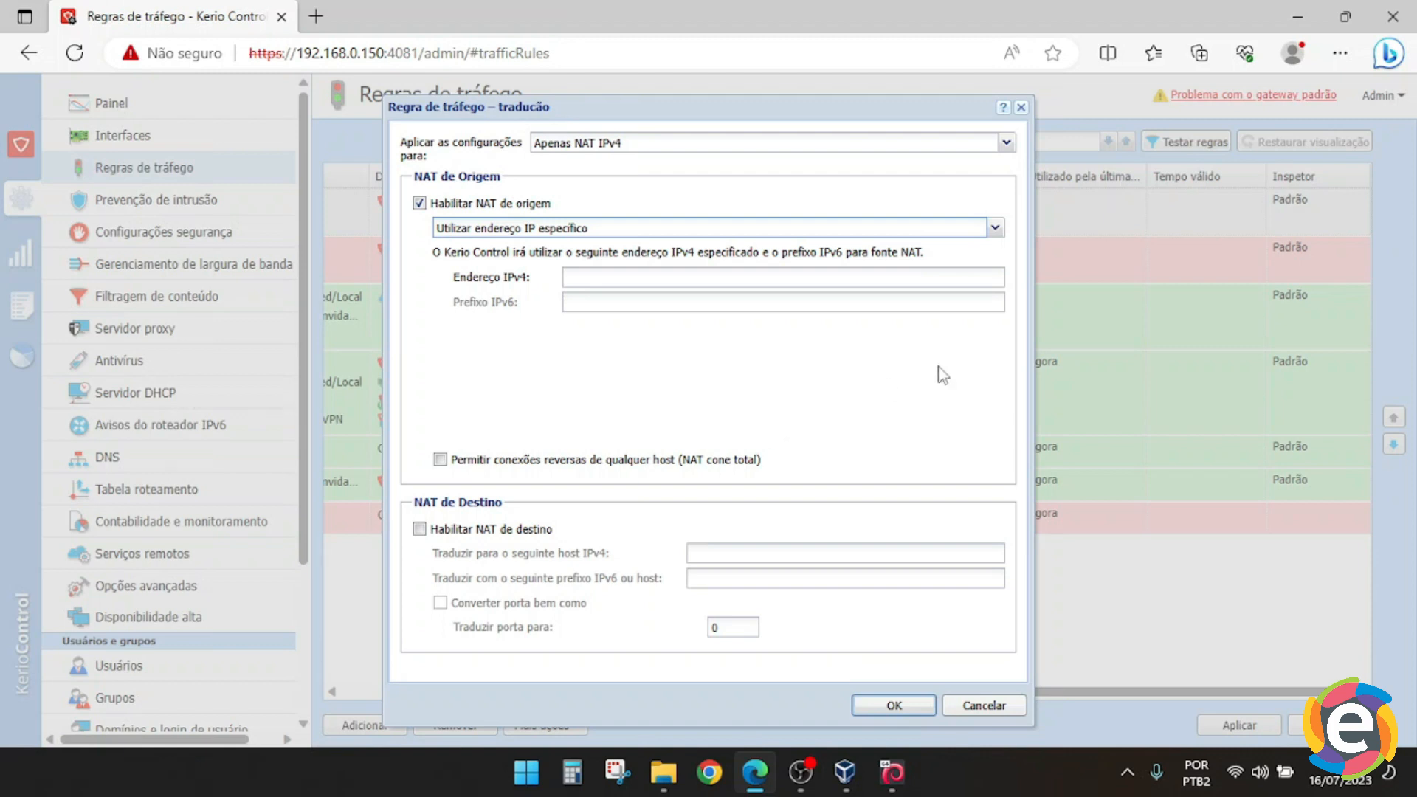
pyautogui.click(552, 227)
pyautogui.click(553, 245)
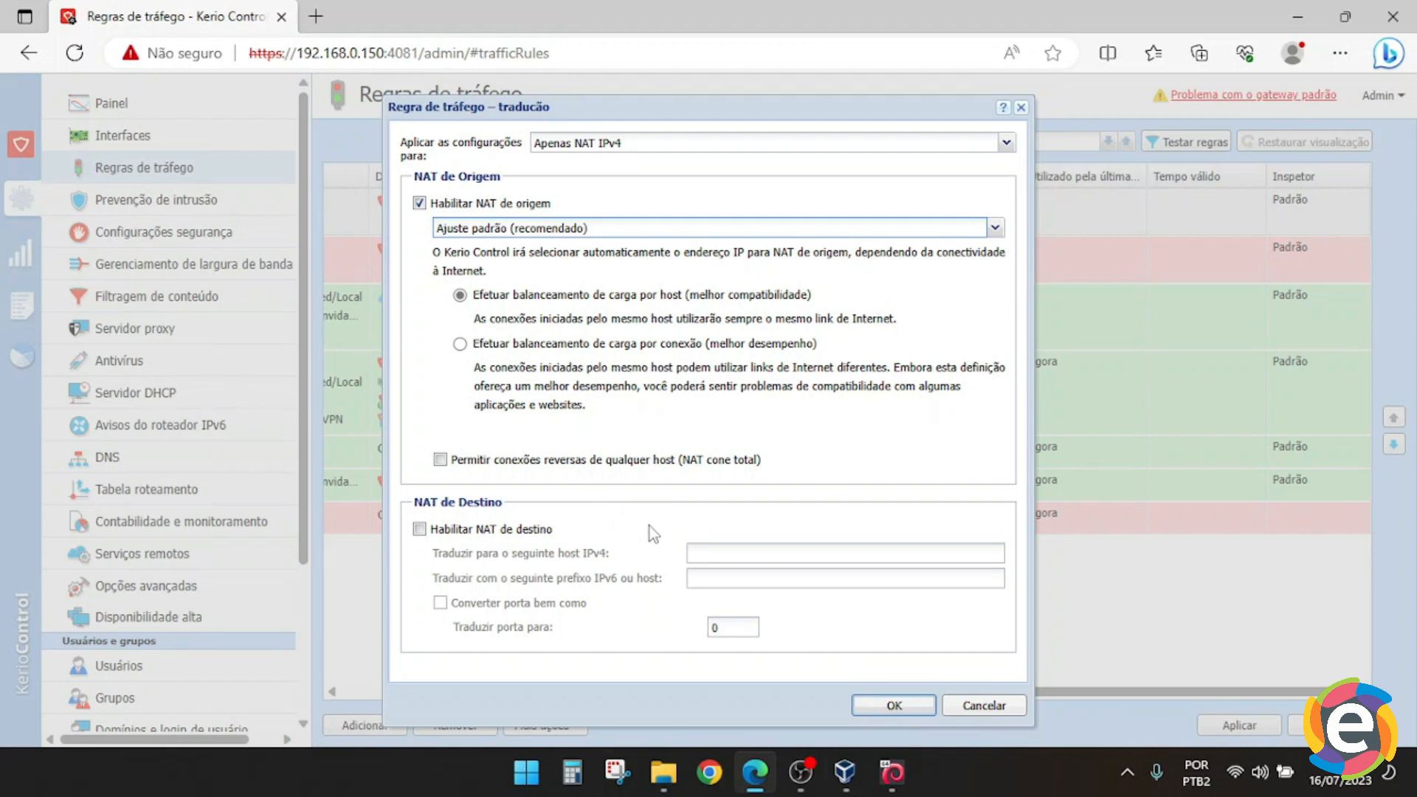
# Try destination NAT to host 192.168.0.100 with port translation to 4095, and cancel the translation settings
pyautogui.click(477, 531)
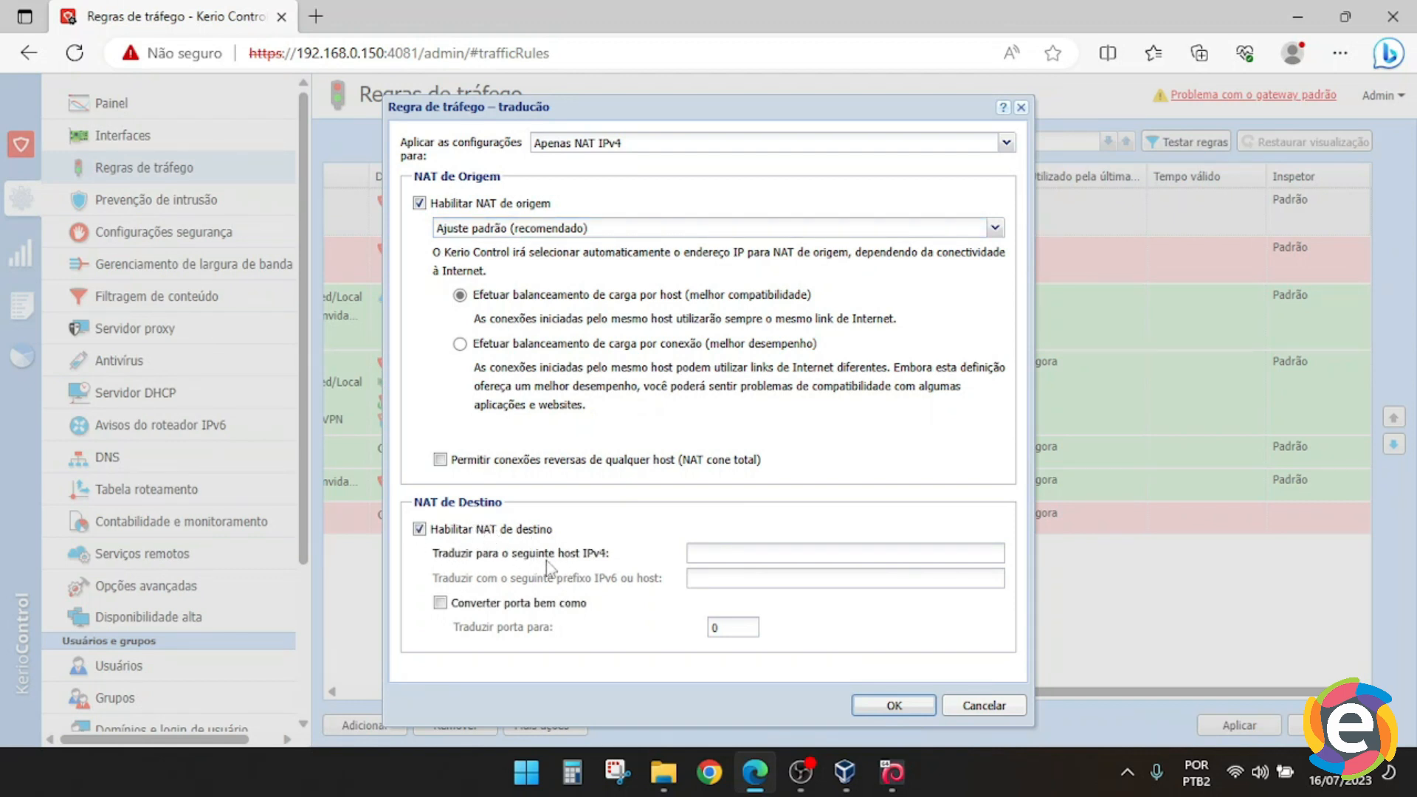
pyautogui.click(733, 555)
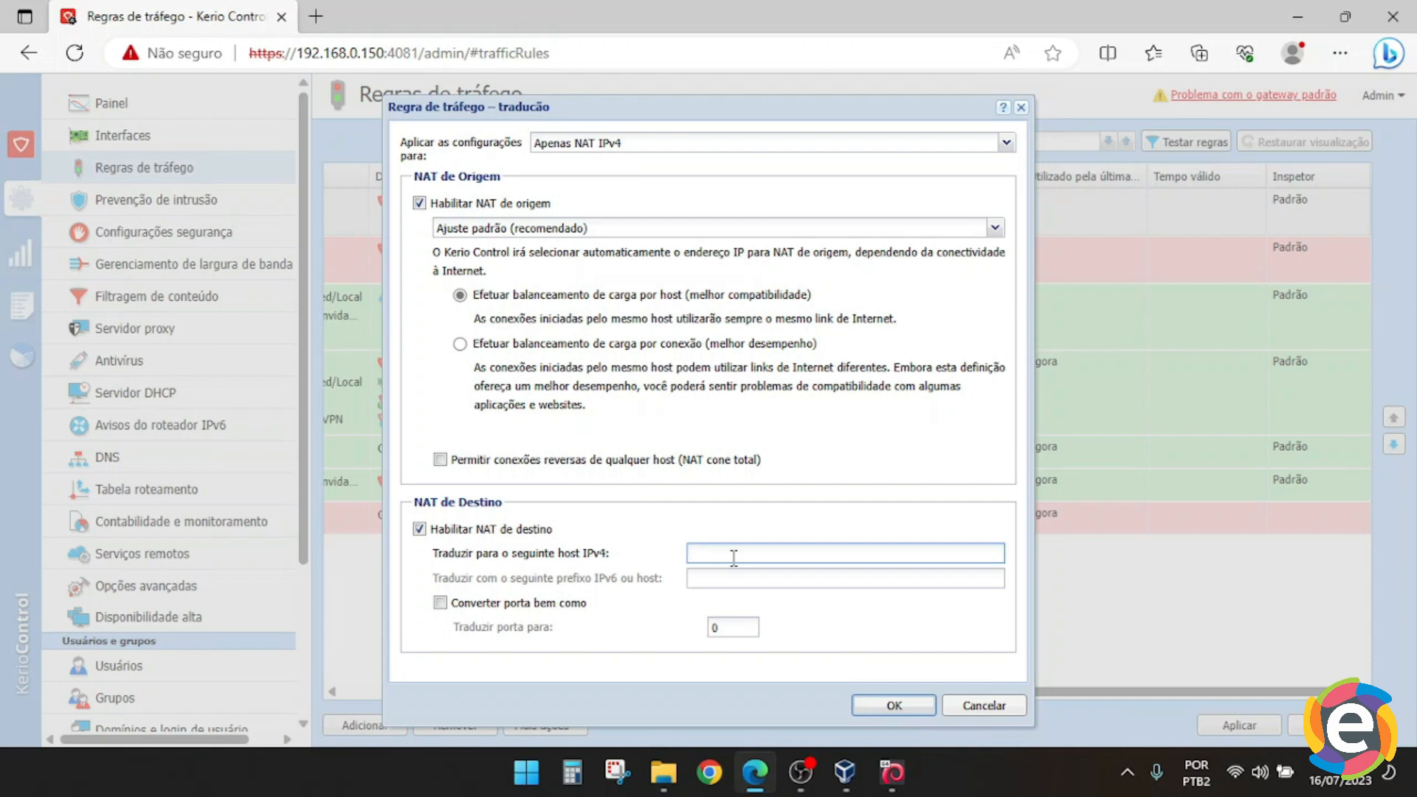
pyautogui.write('192.168.0.100')
pyautogui.click(564, 604)
pyautogui.click(754, 626)
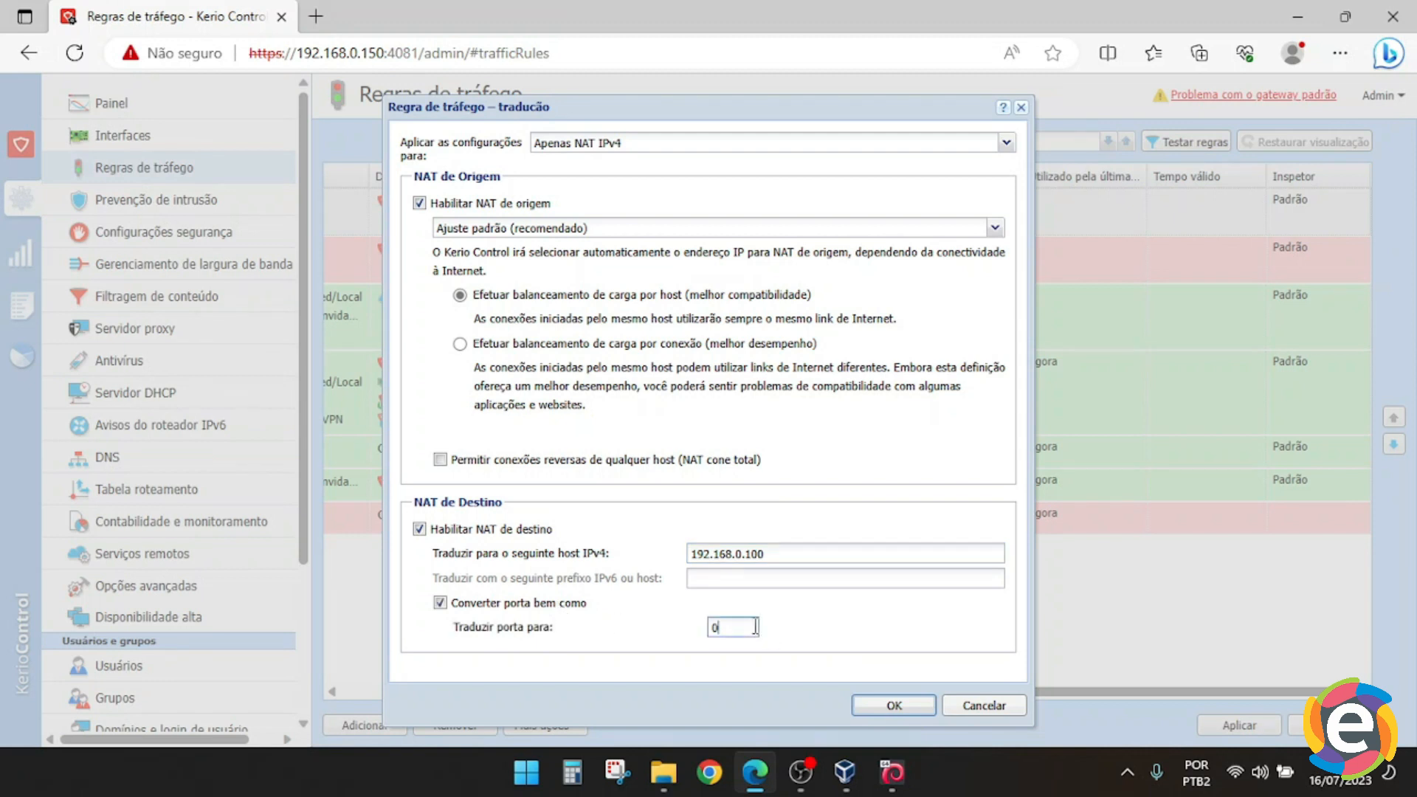
pyautogui.press('BackSpace')
pyautogui.write('4095')
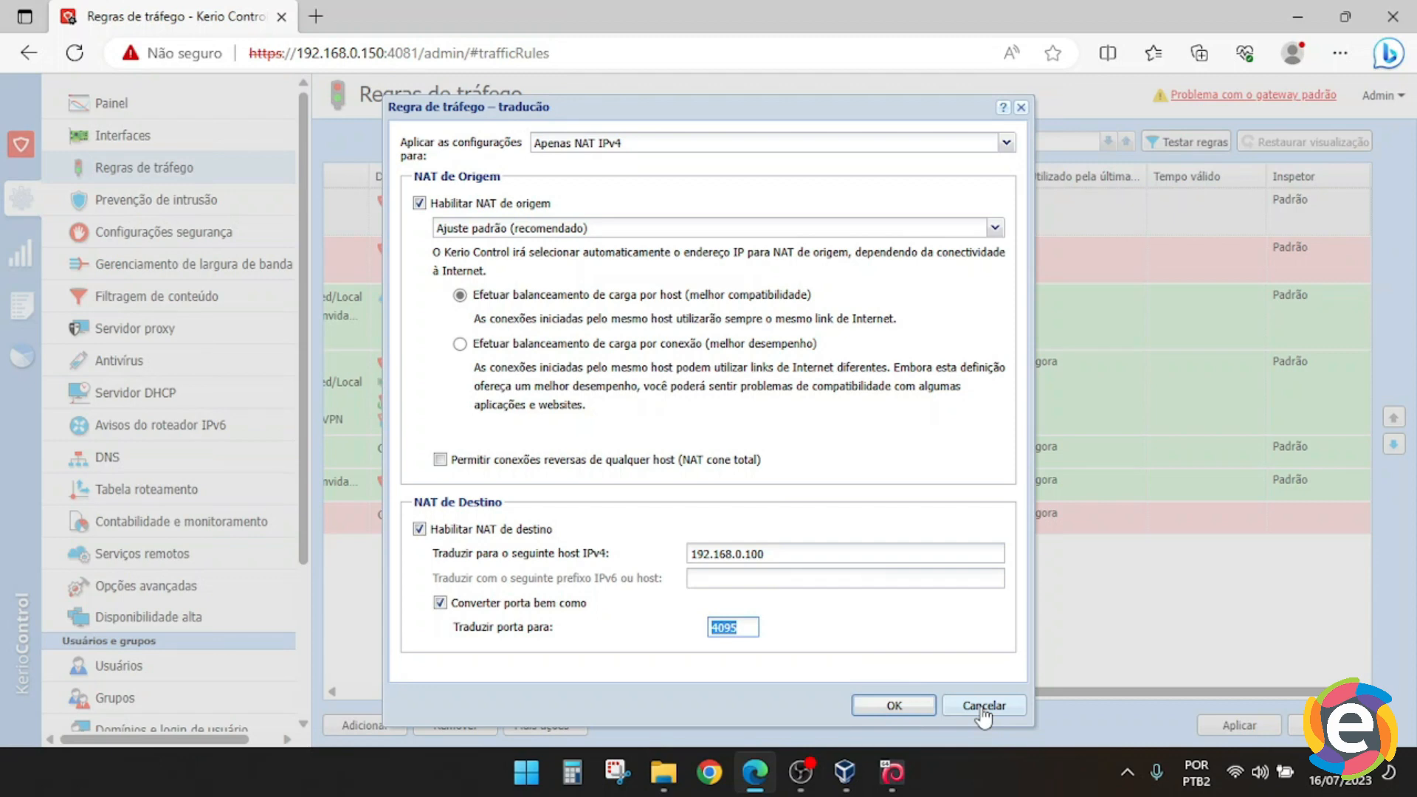
pyautogui.click(983, 707)
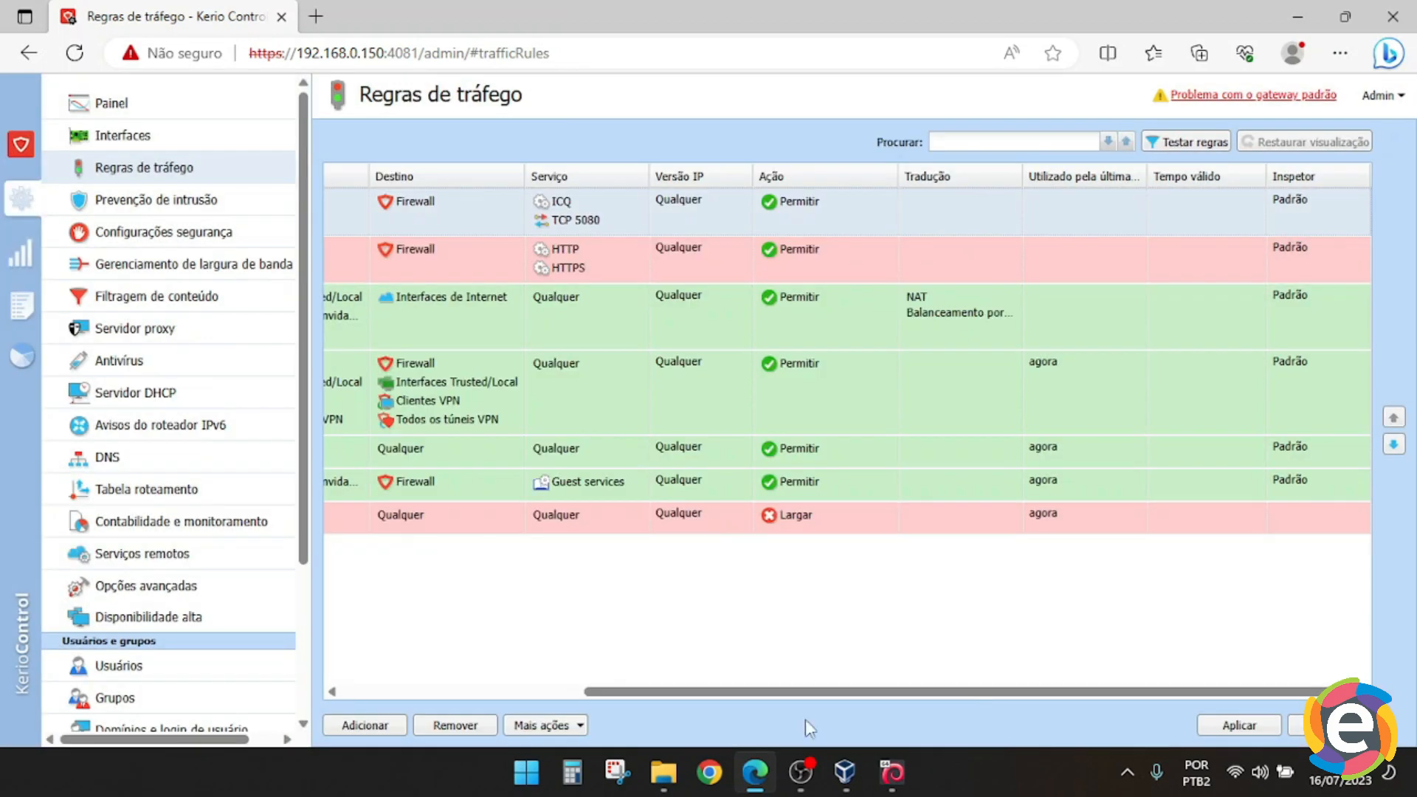
# Discard the unsaved traffic rule changes by switching to Prevenção de intrusão, and return to Regras de tráfego
pyautogui.scroll(-3, 167, 613)
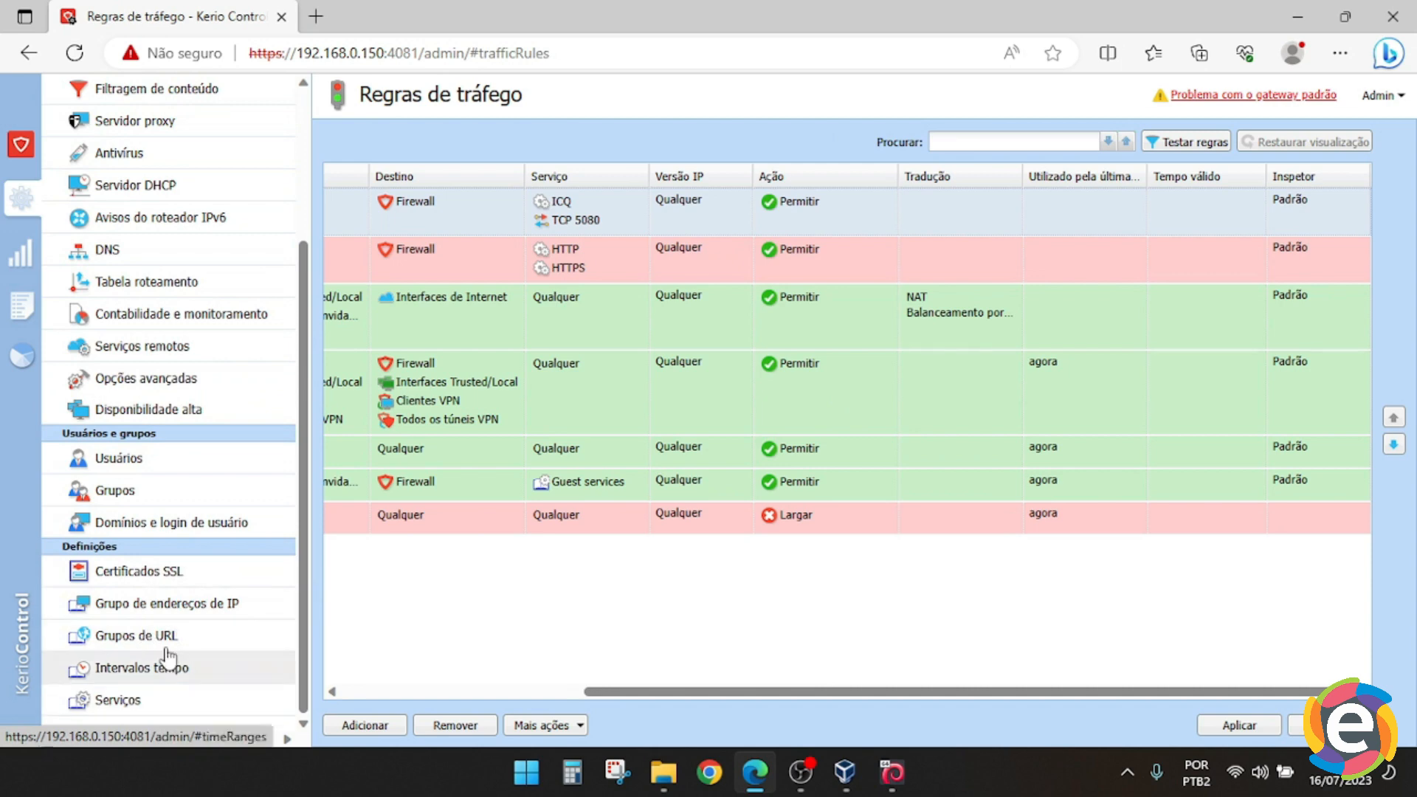
pyautogui.scroll(3, 140, 523)
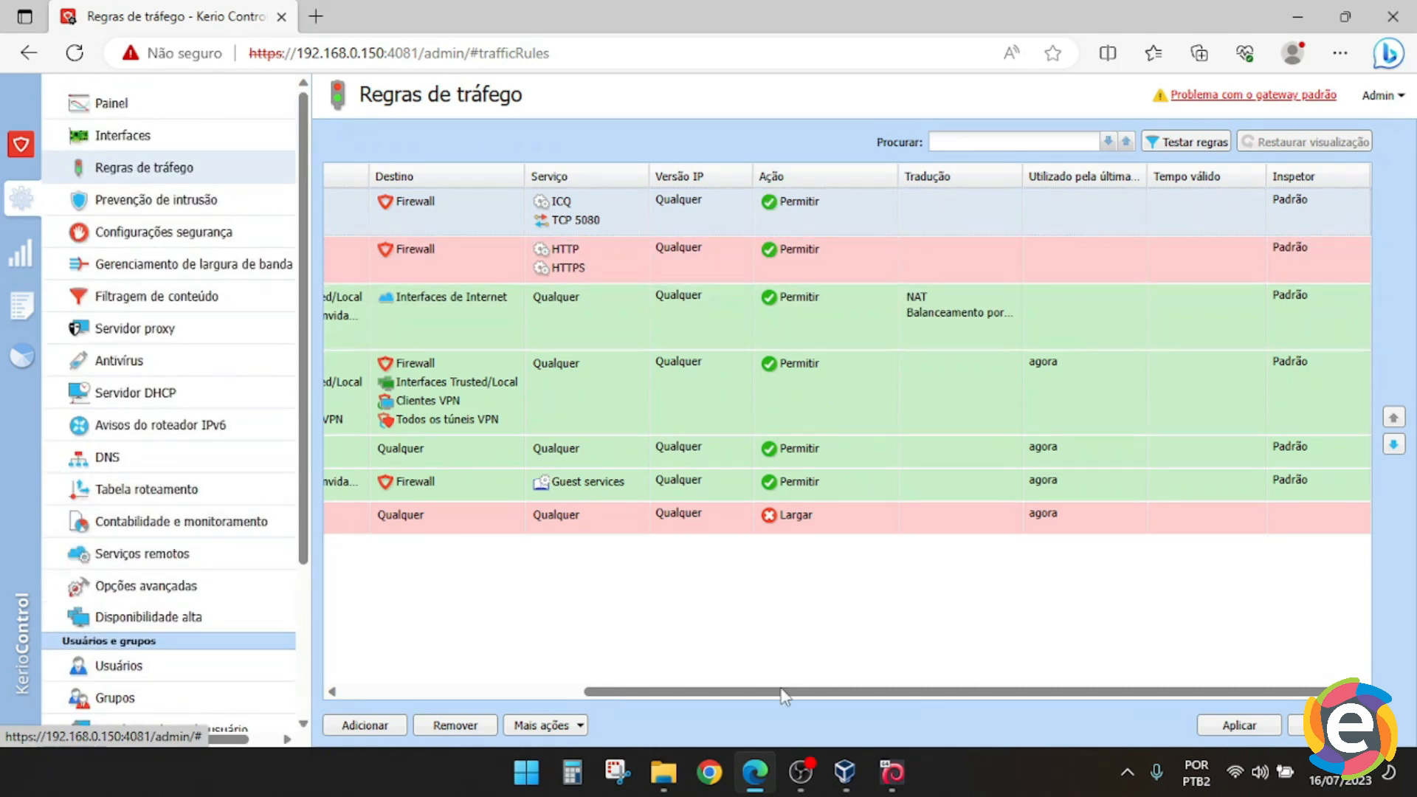
pyautogui.moveTo(782, 692); pyautogui.dragTo(539, 691)
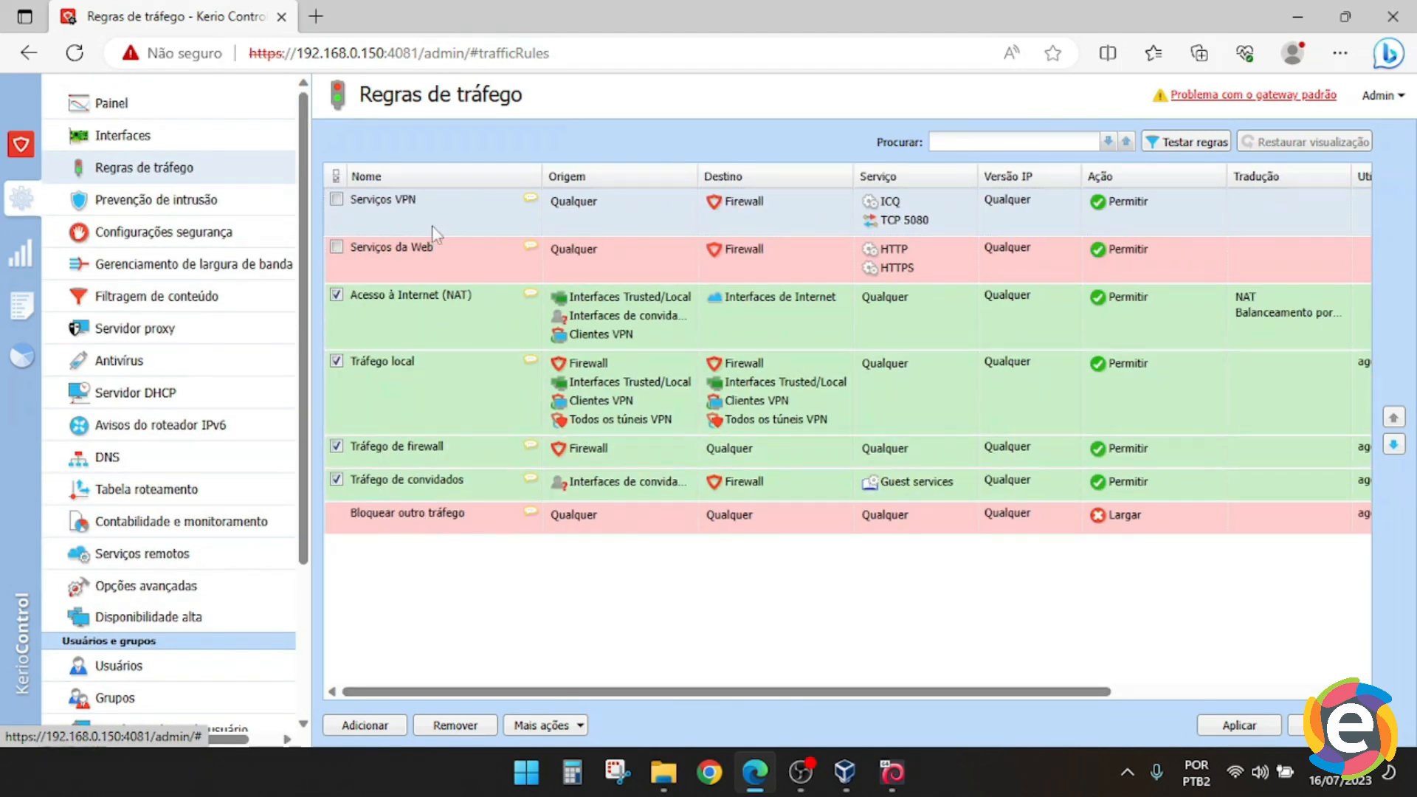
pyautogui.click(151, 197)
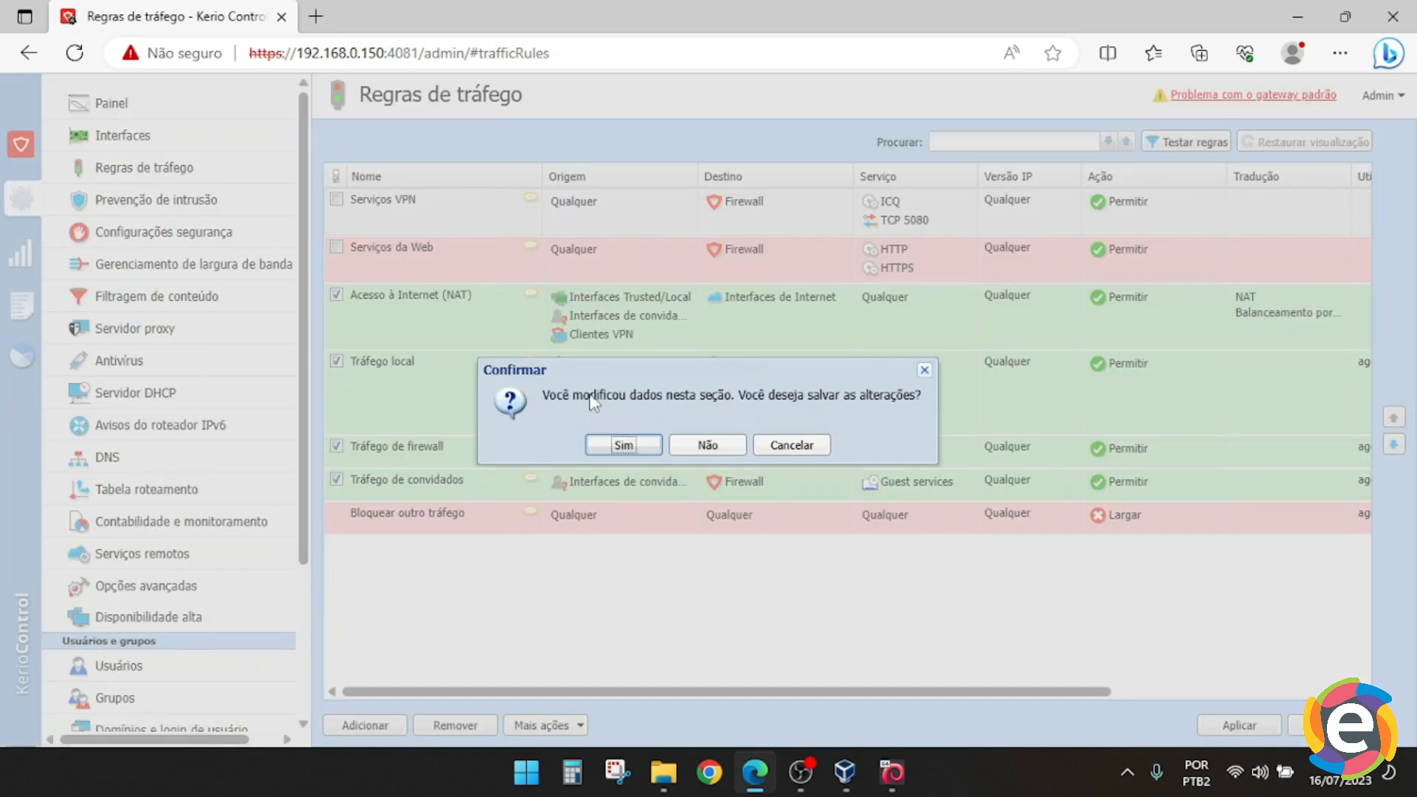
pyautogui.click(714, 445)
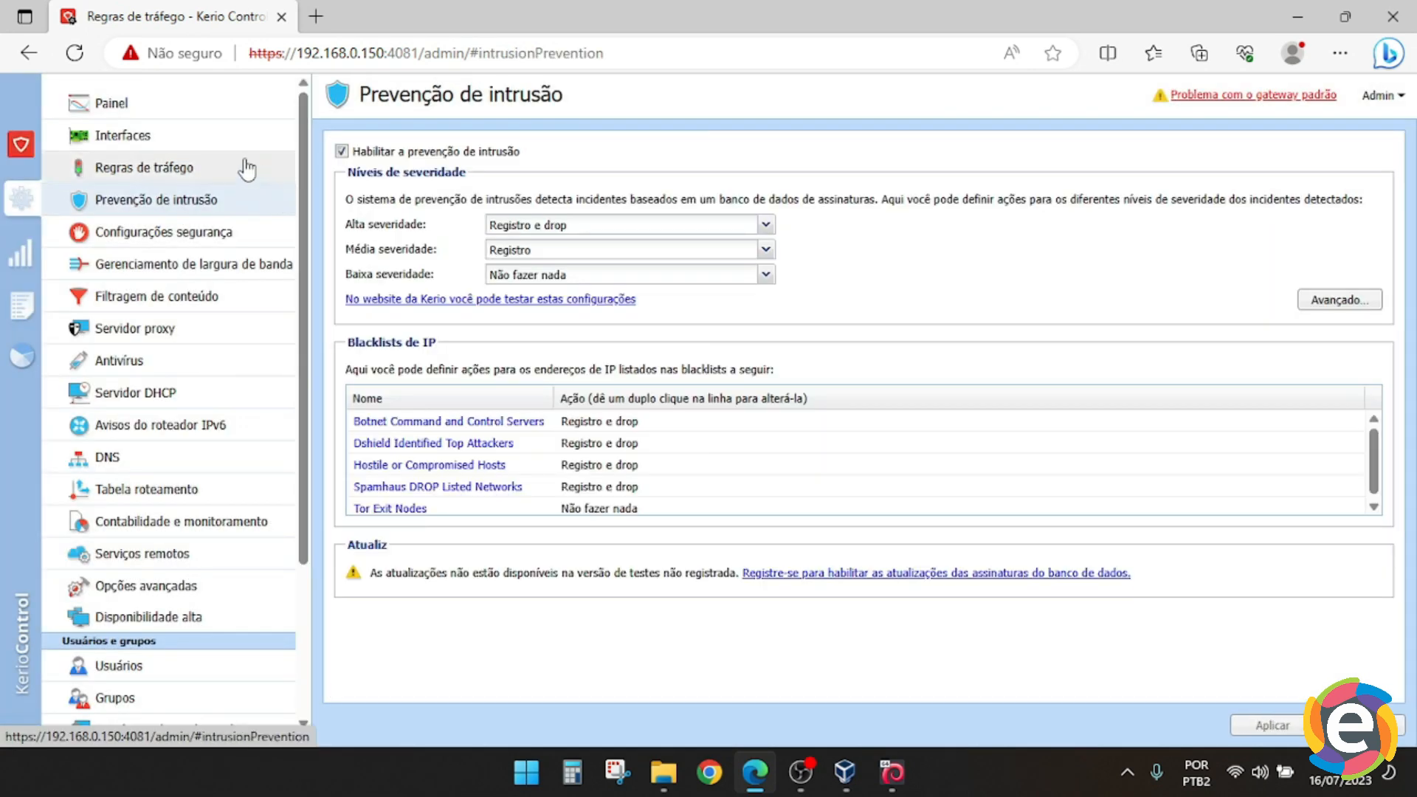
pyautogui.click(246, 168)
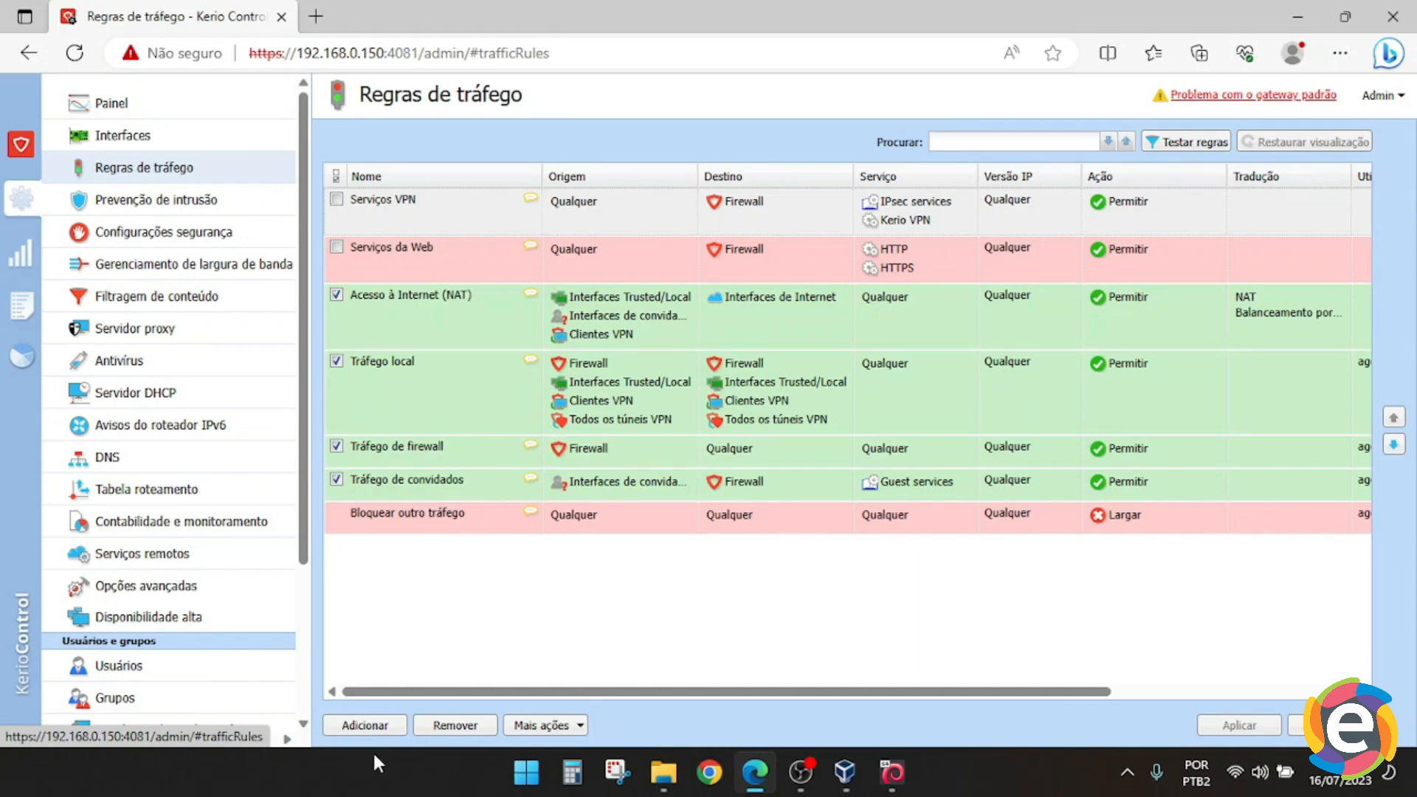
# Add a generic Permitir traffic rule, move it above Serviços VPN and name it Servidores
pyautogui.click(373, 724)
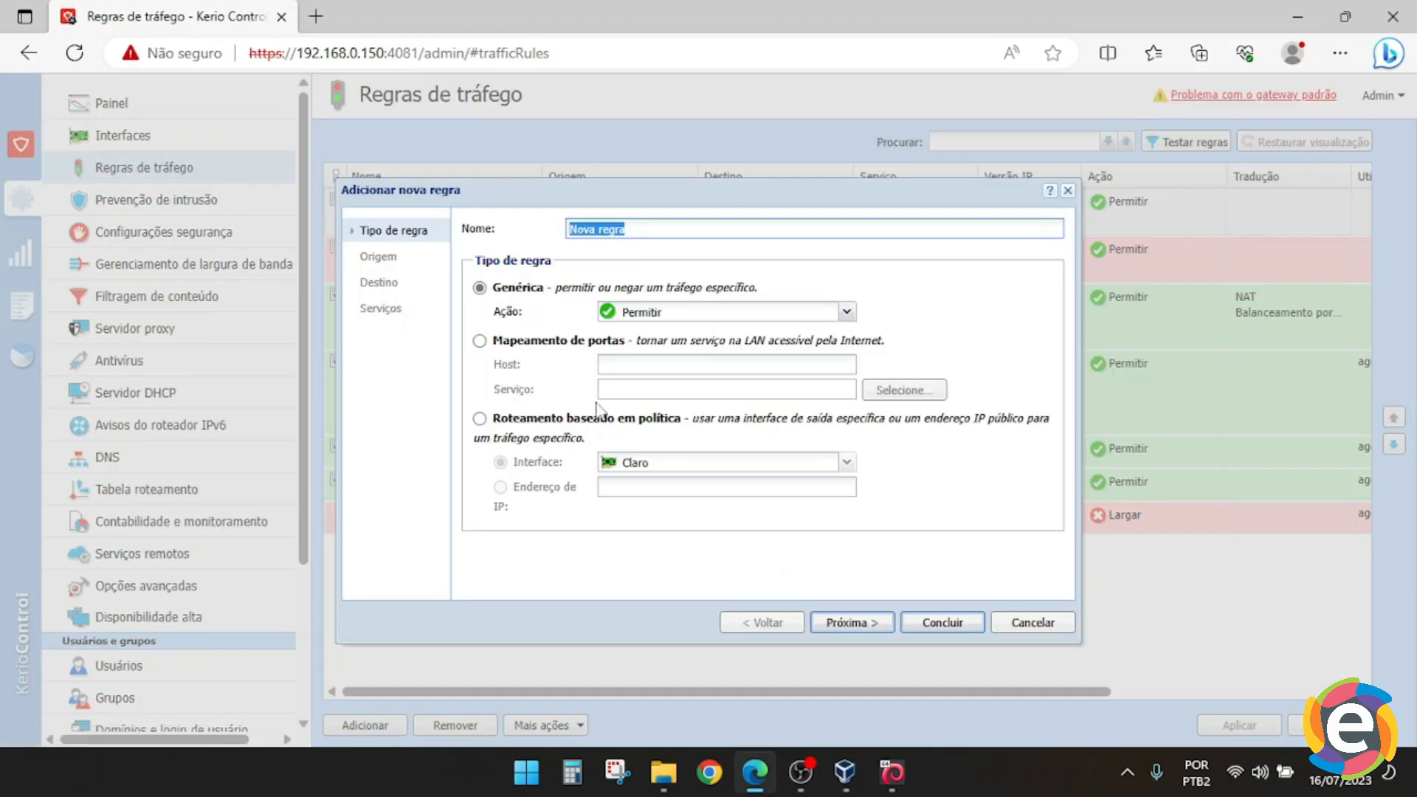
pyautogui.click(930, 624)
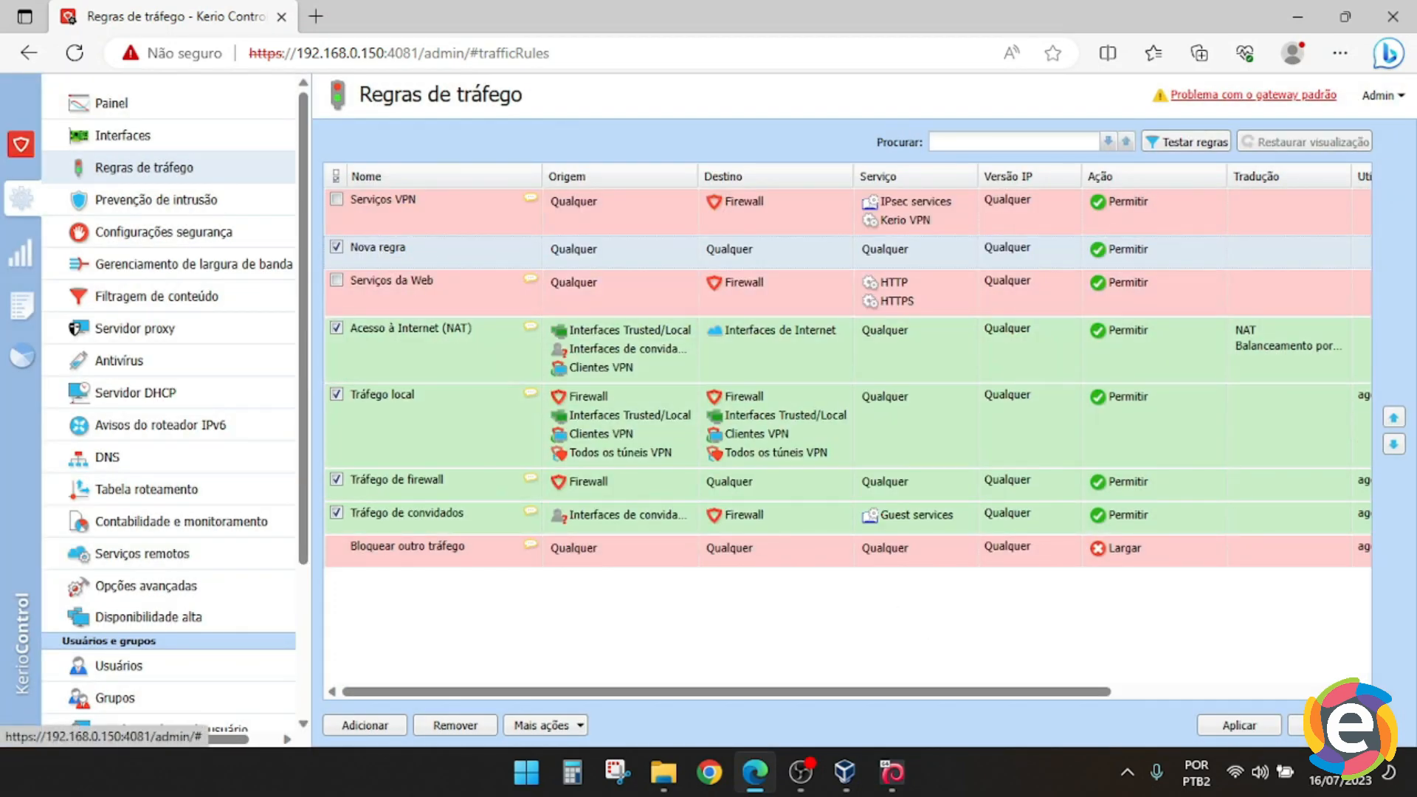
pyautogui.click(1393, 418)
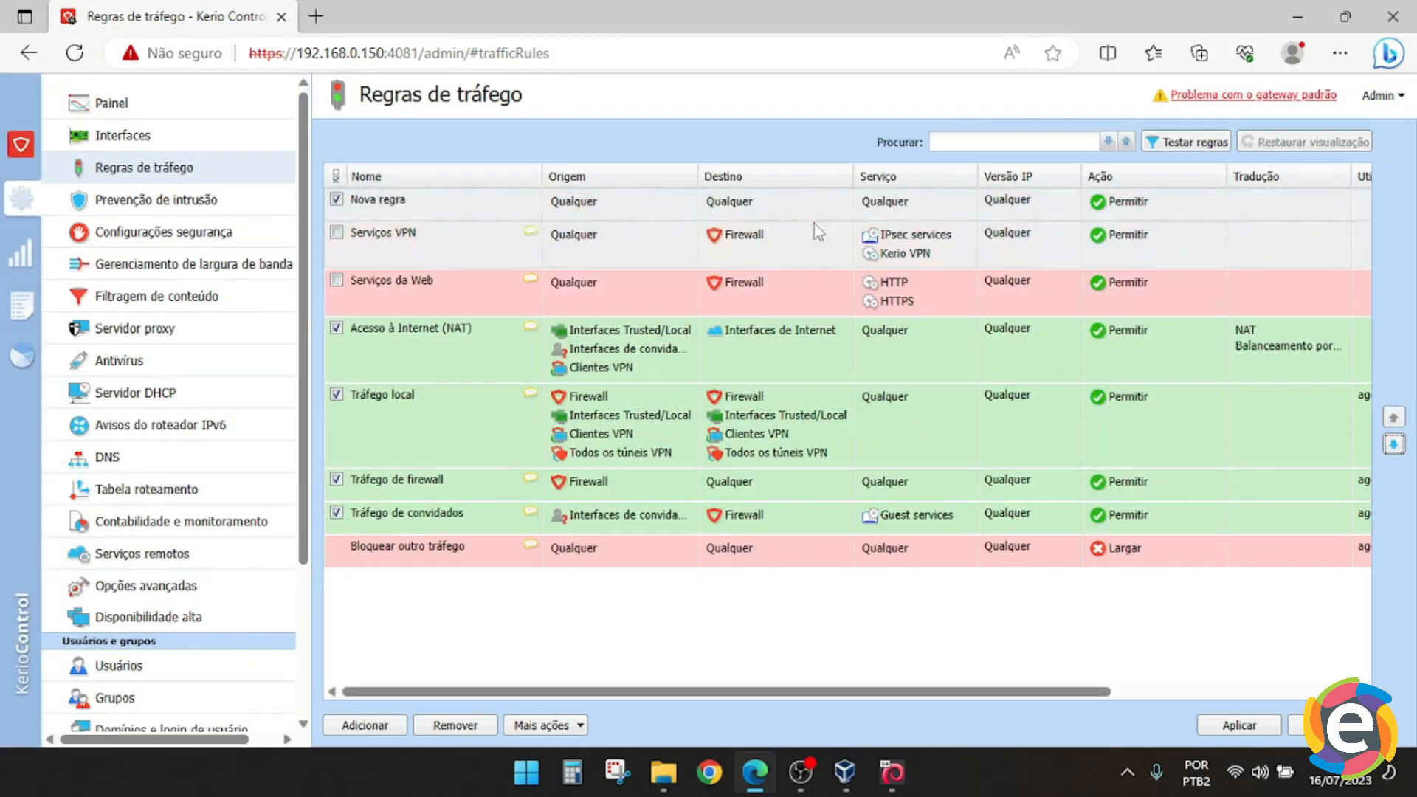
pyautogui.doubleClick(447, 199)
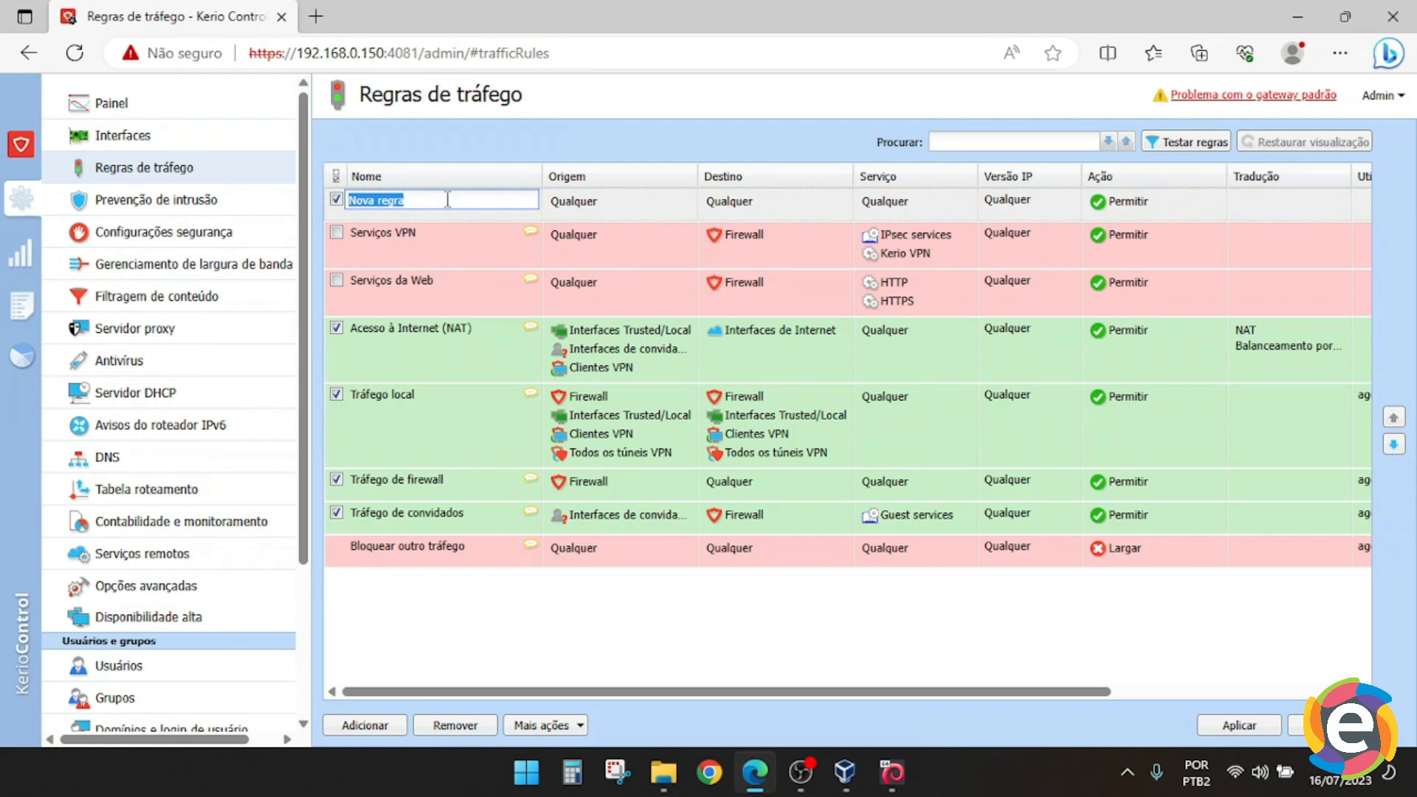
pyautogui.write('Servidores')
pyautogui.press('Return')
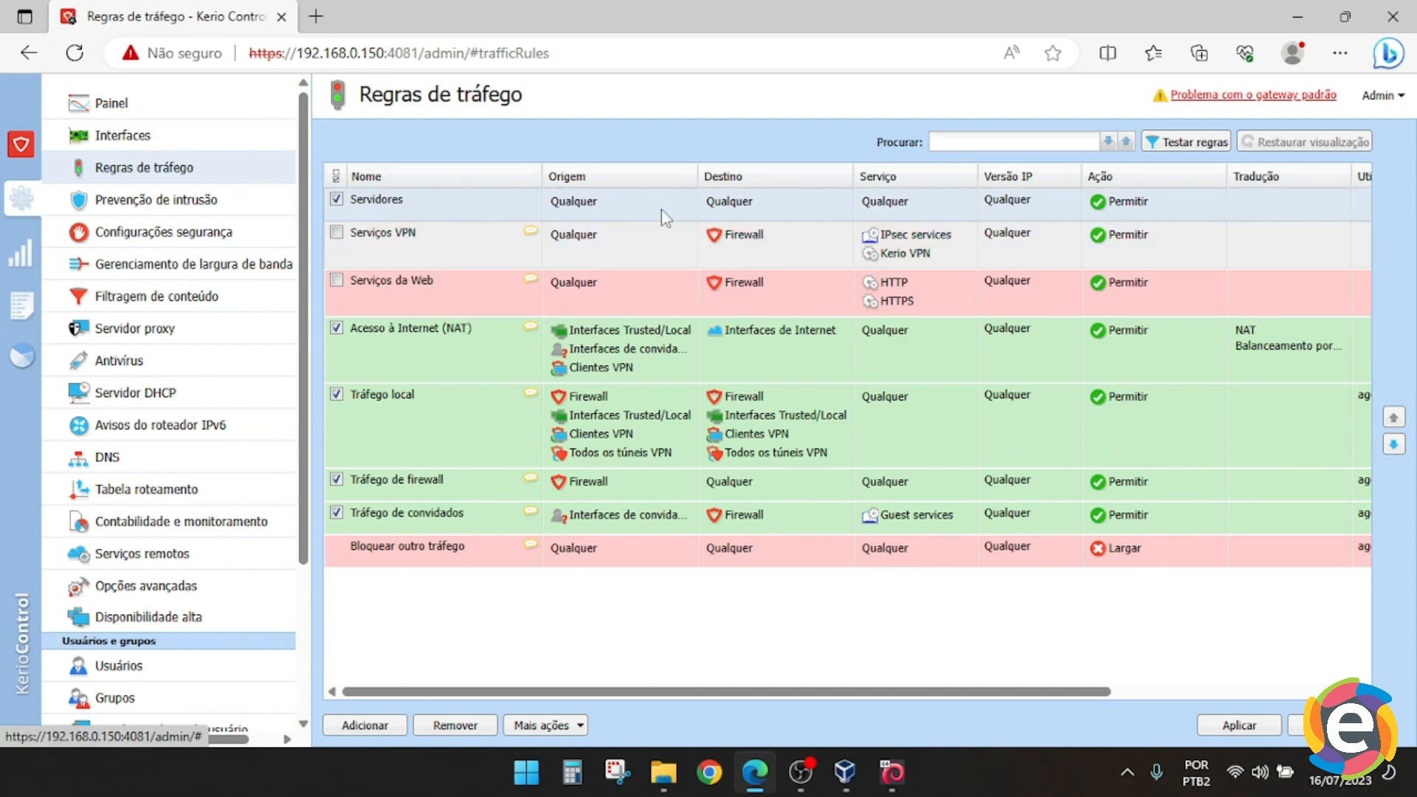
# Check which IP address groups are available as the Servidores rule's source, and close the source settings without choosing one
pyautogui.doubleClick(630, 191)
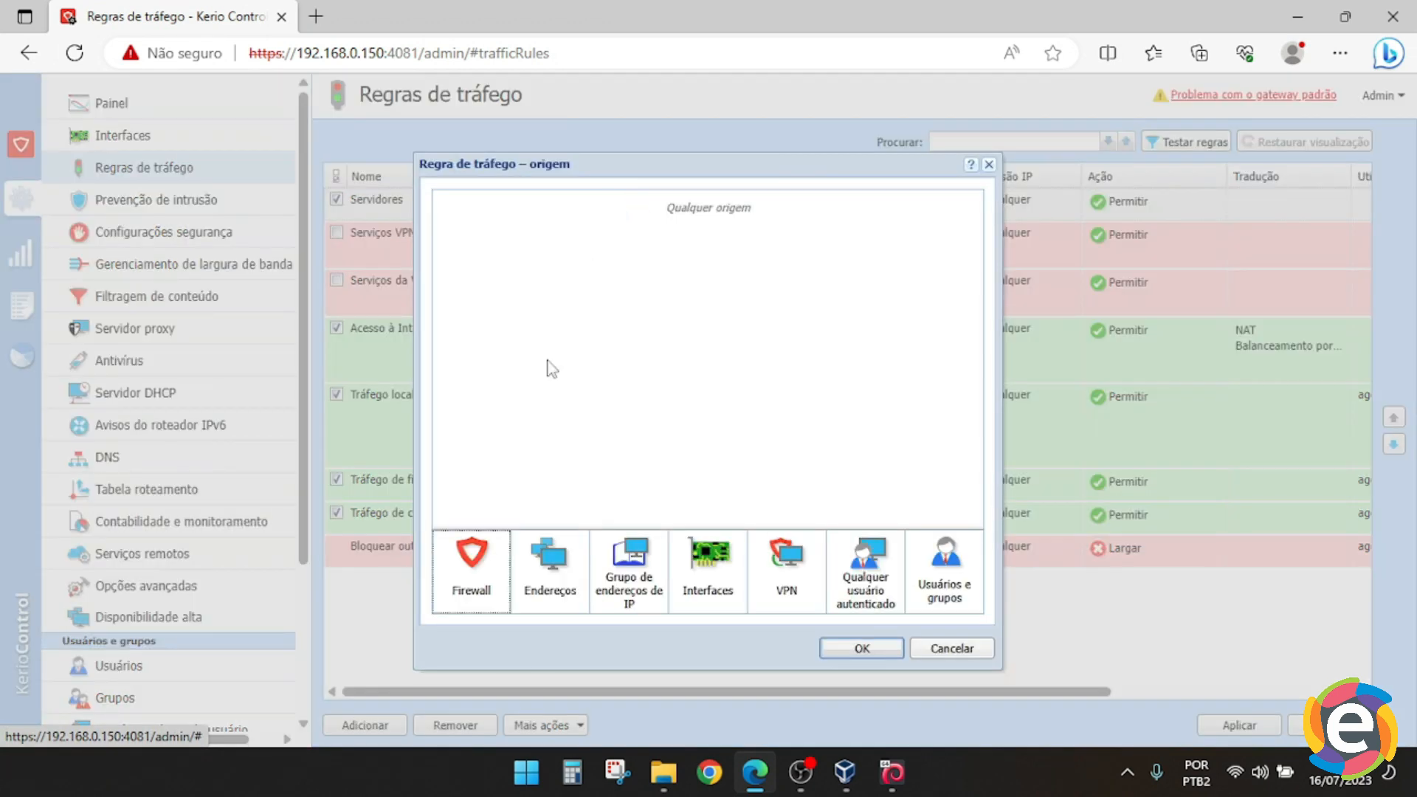
pyautogui.click(642, 602)
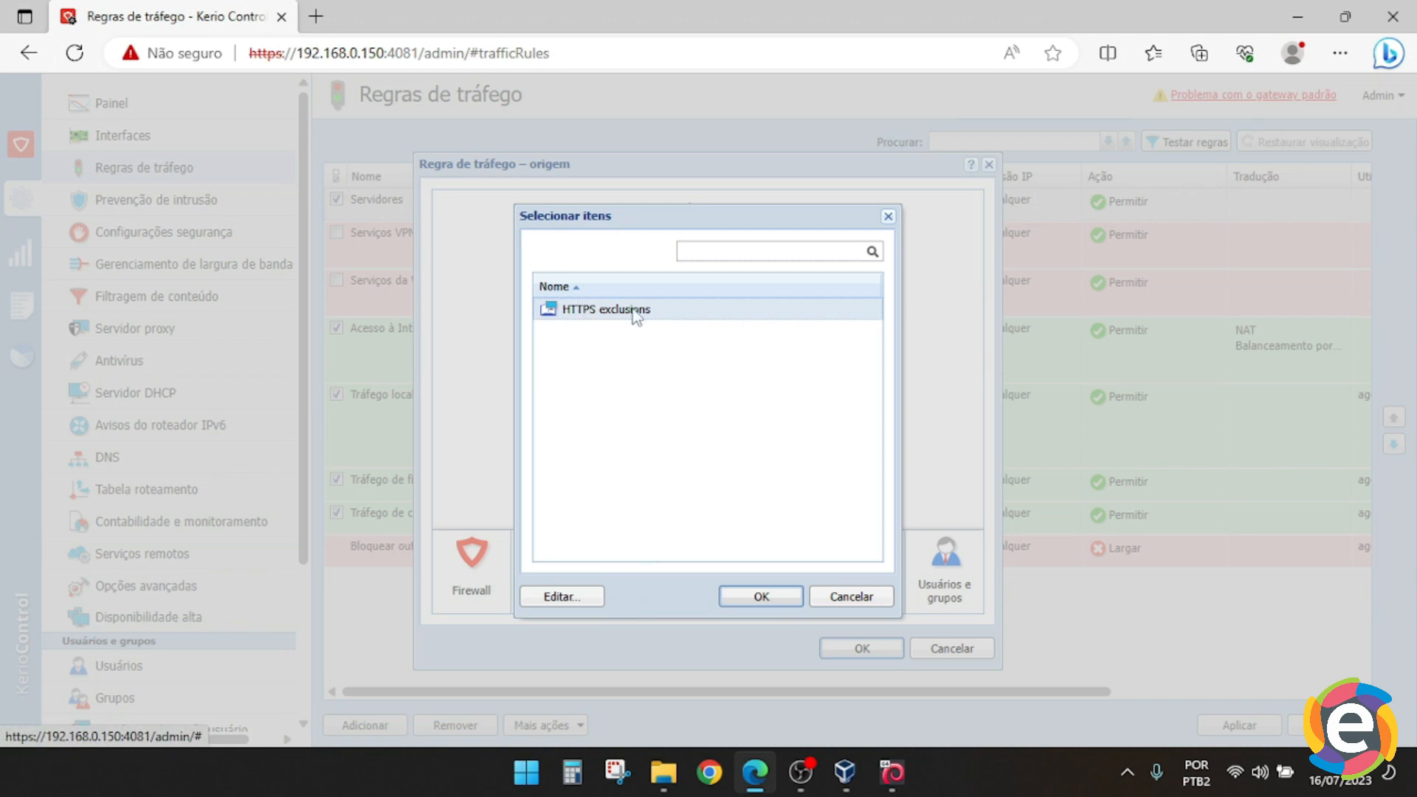
pyautogui.click(850, 598)
pyautogui.click(958, 649)
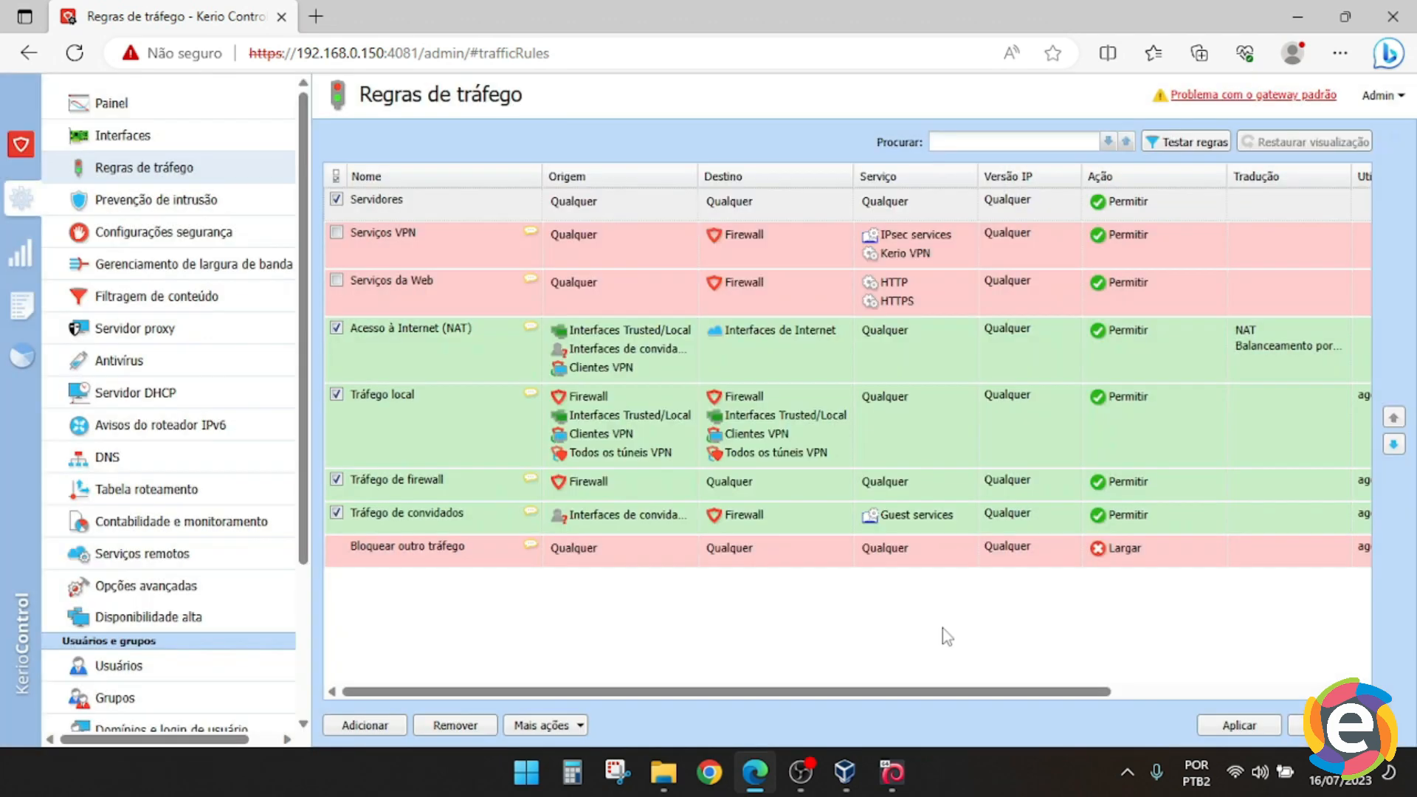
# Open the Grupo de endereços de IP definitions, discarding the unsaved traffic rule changes
pyautogui.scroll(-3, 228, 588)
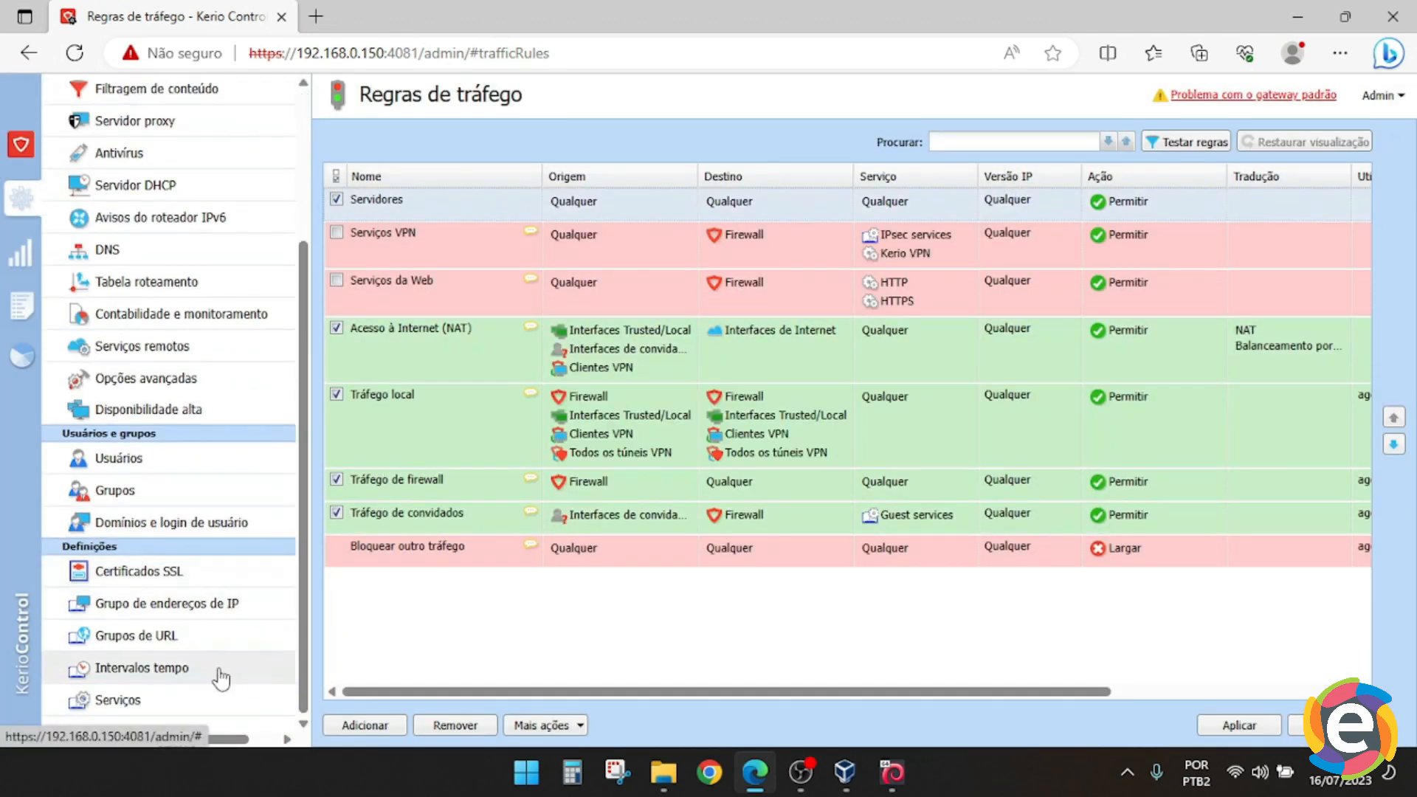
pyautogui.click(164, 613)
pyautogui.click(706, 444)
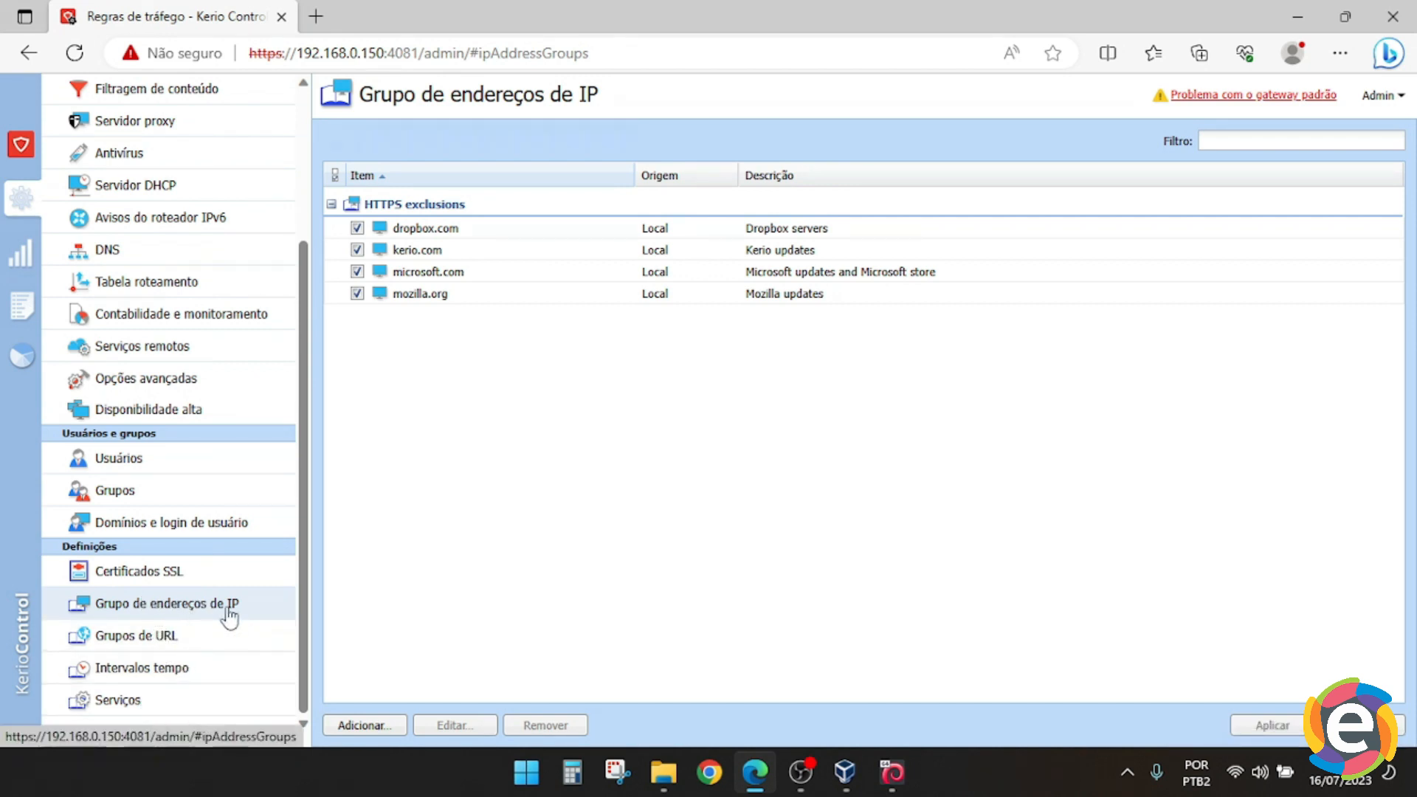
# Create a new IP address group named Servidores containing the address 192.168.0.2
pyautogui.click(365, 725)
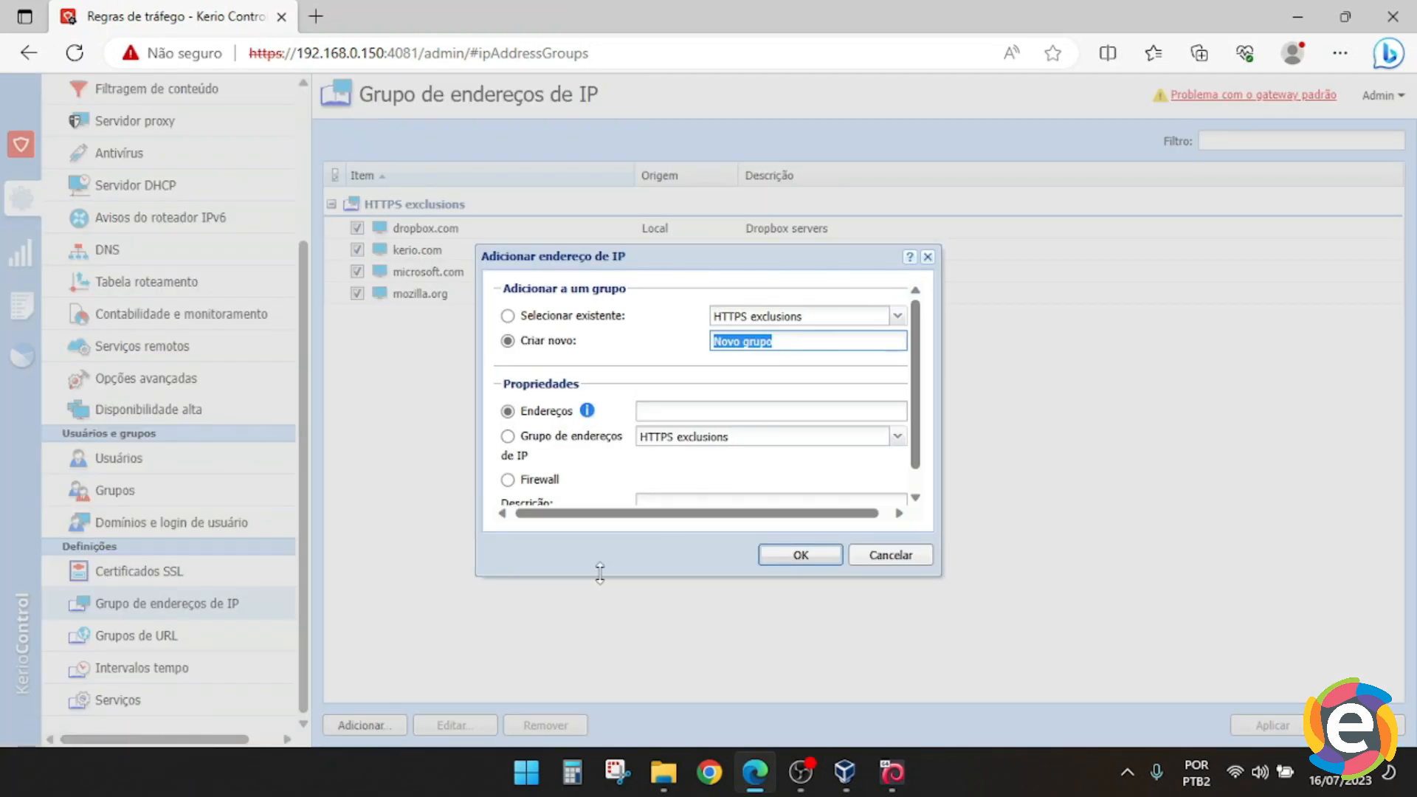
pyautogui.write('S')
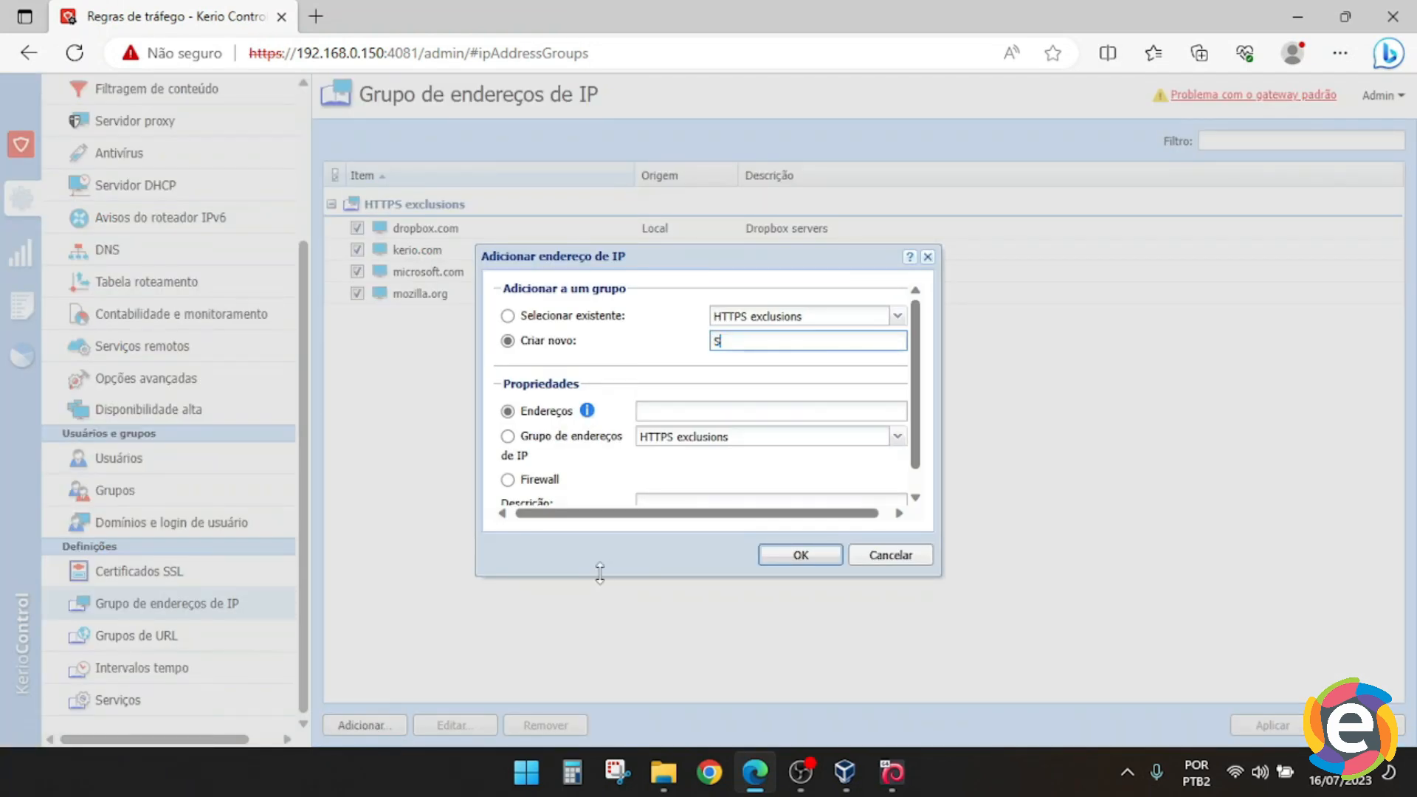
pyautogui.write('ervidores')
pyautogui.click(761, 408)
pyautogui.write('192.168.0.2')
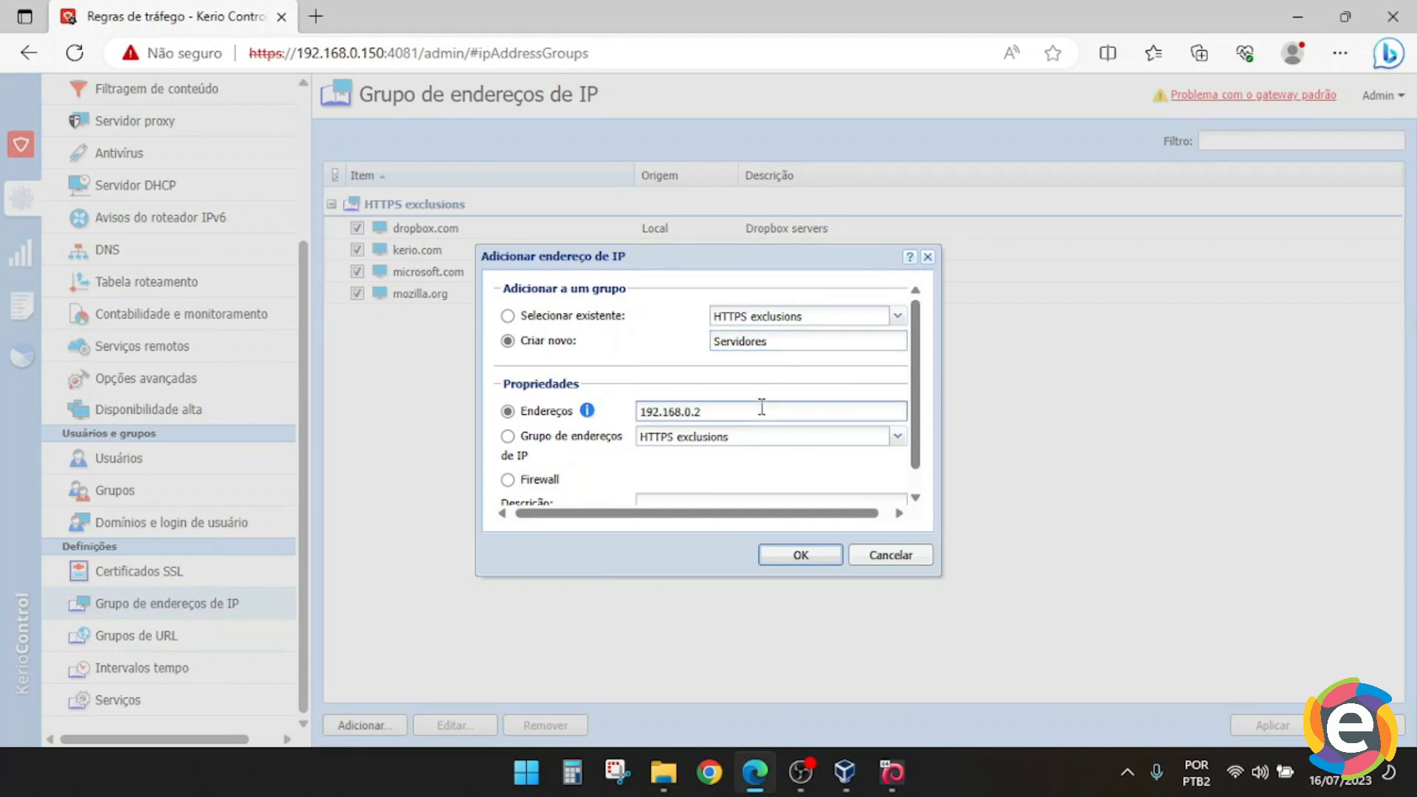
pyautogui.click(775, 556)
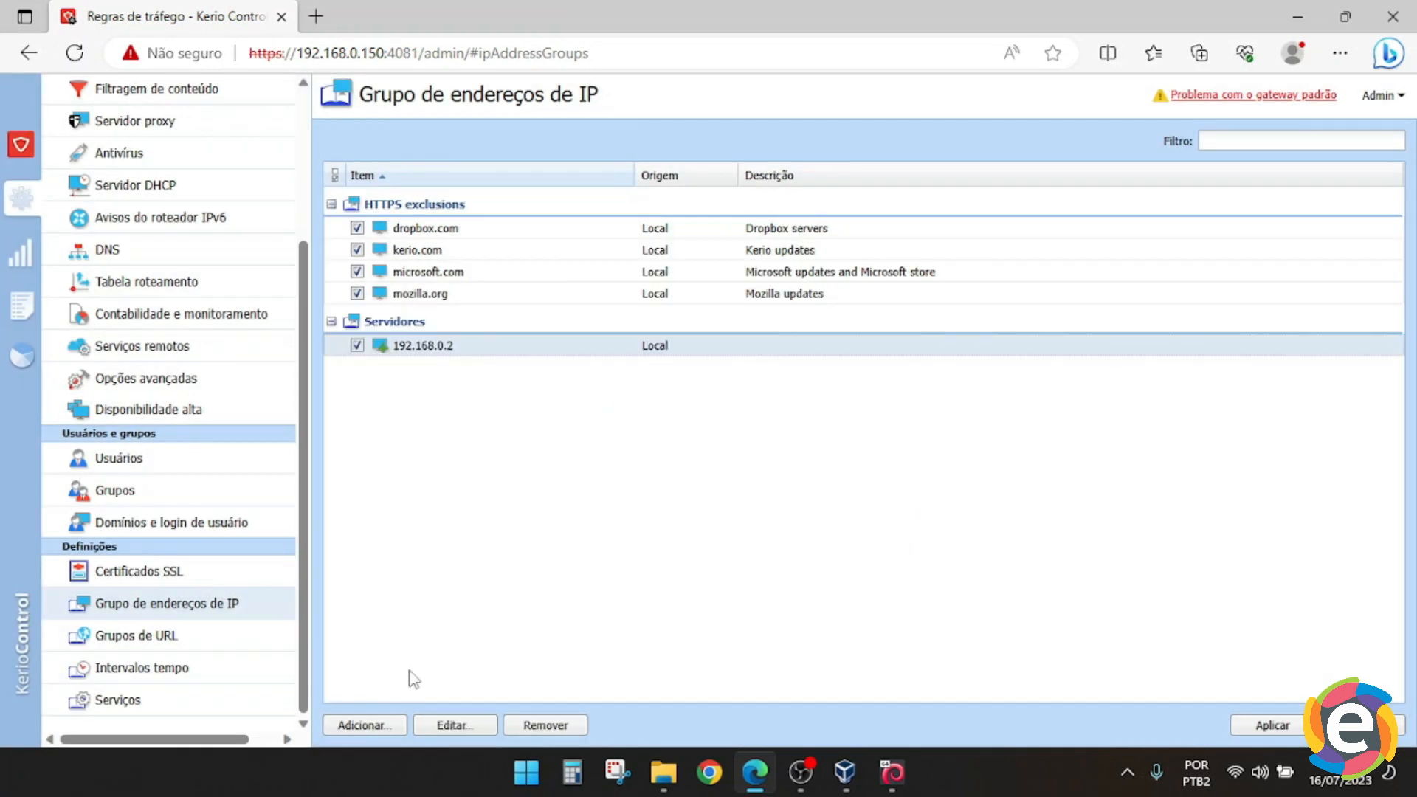
# Add the address 192.168.0.3 to the existing Servidores group and apply the IP address group changes
pyautogui.click(385, 725)
pyautogui.click(792, 317)
pyautogui.click(715, 411)
pyautogui.write('192.168.0.3')
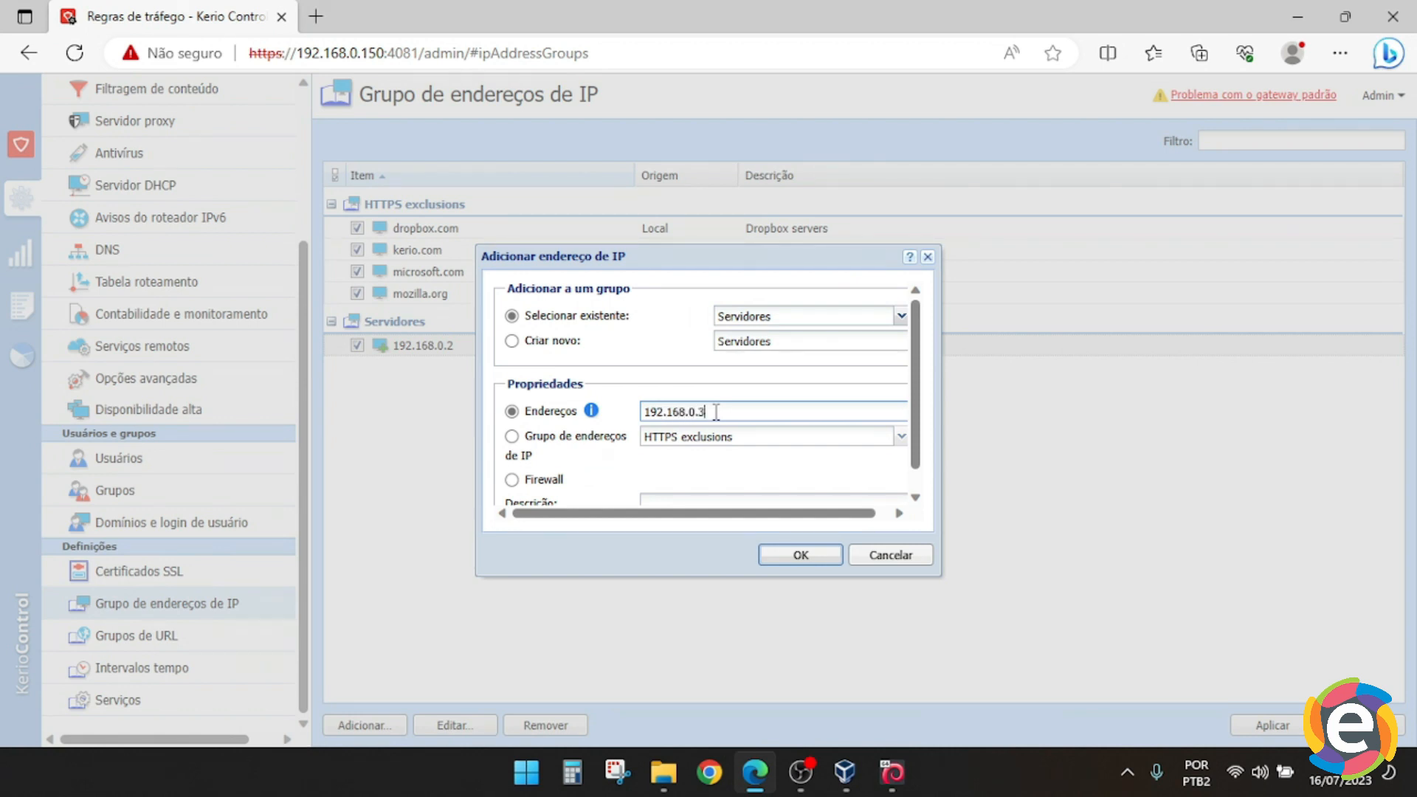
pyautogui.press('Return')
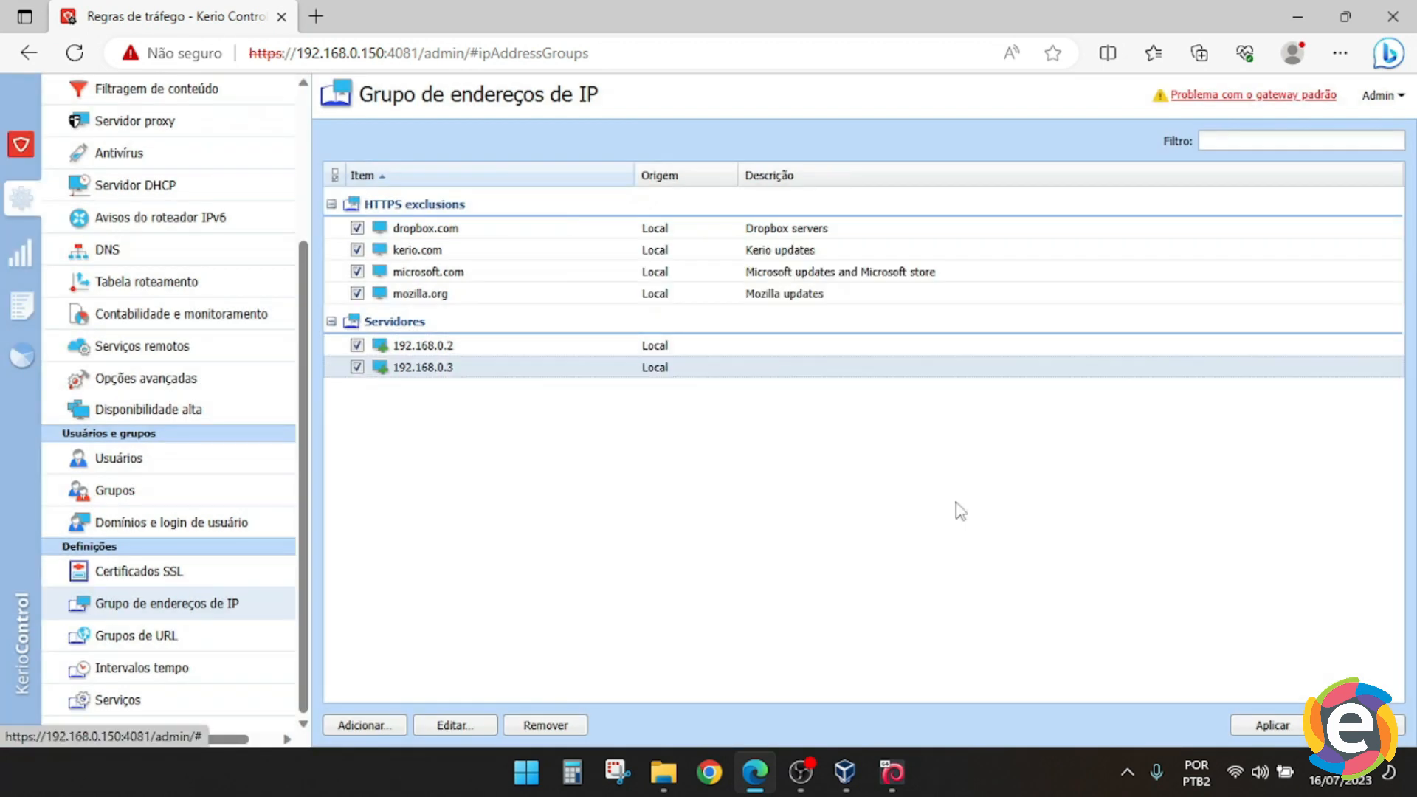
pyautogui.click(1258, 726)
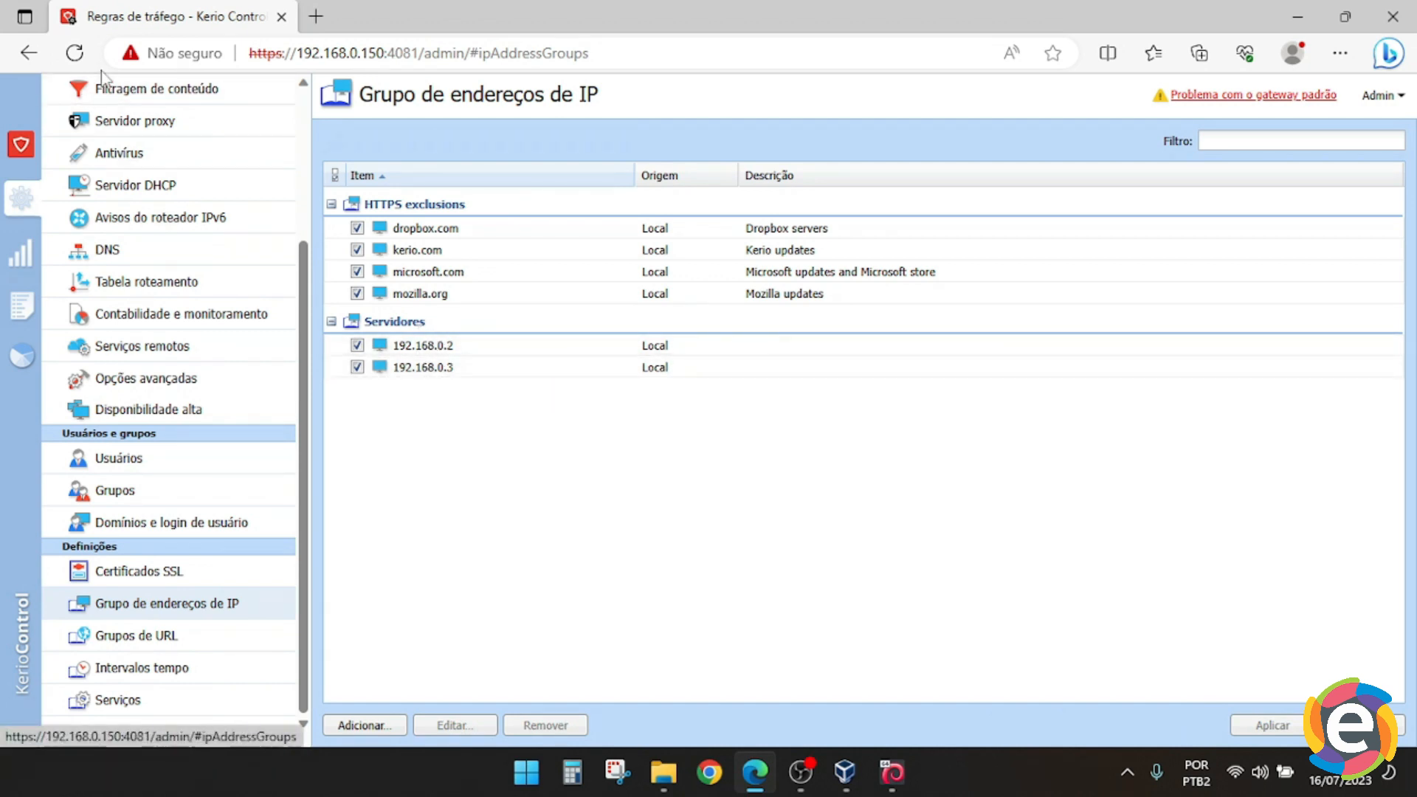
# Return to Regras de tráfego, add a new rule with the default settings and name it Servidores
pyautogui.scroll(3, 190, 244)
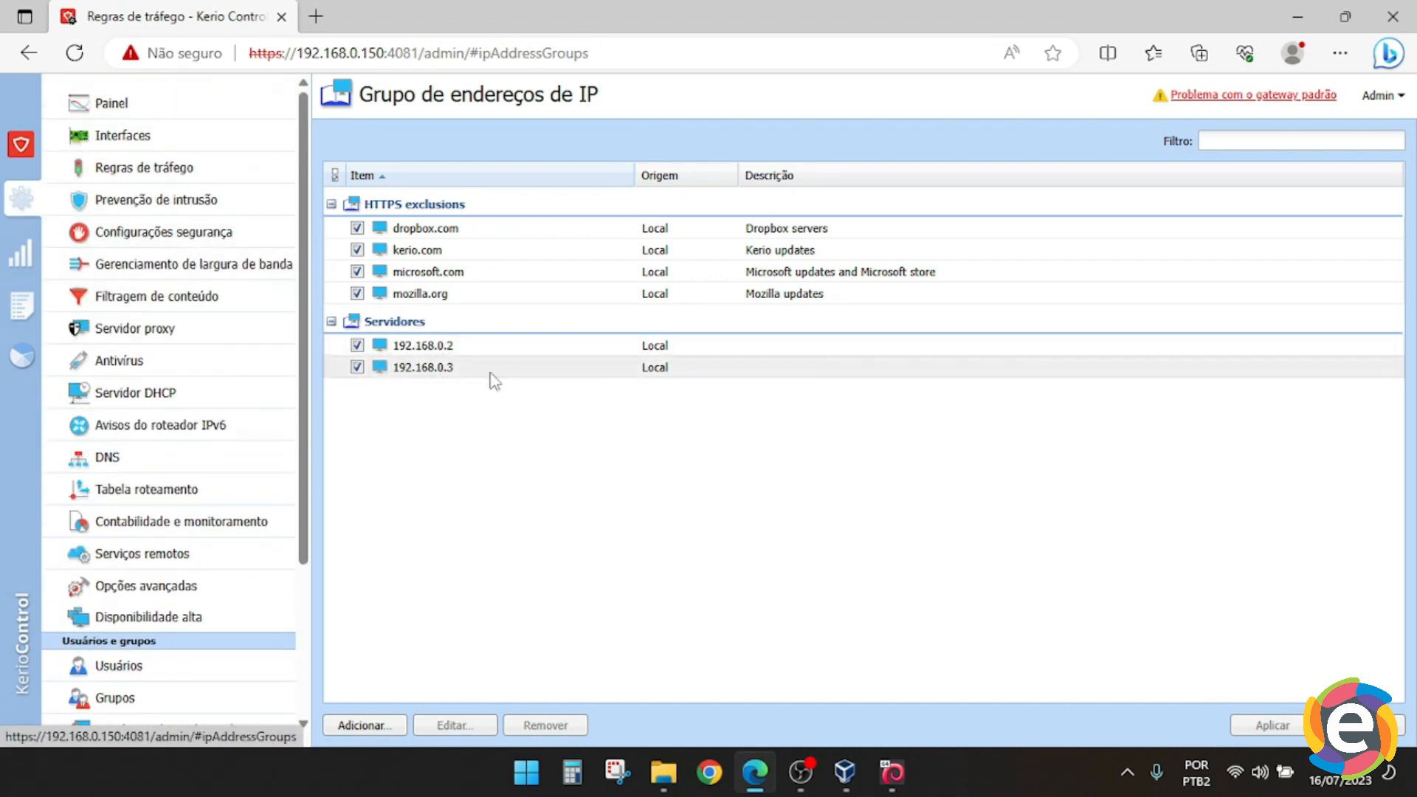
pyautogui.click(196, 169)
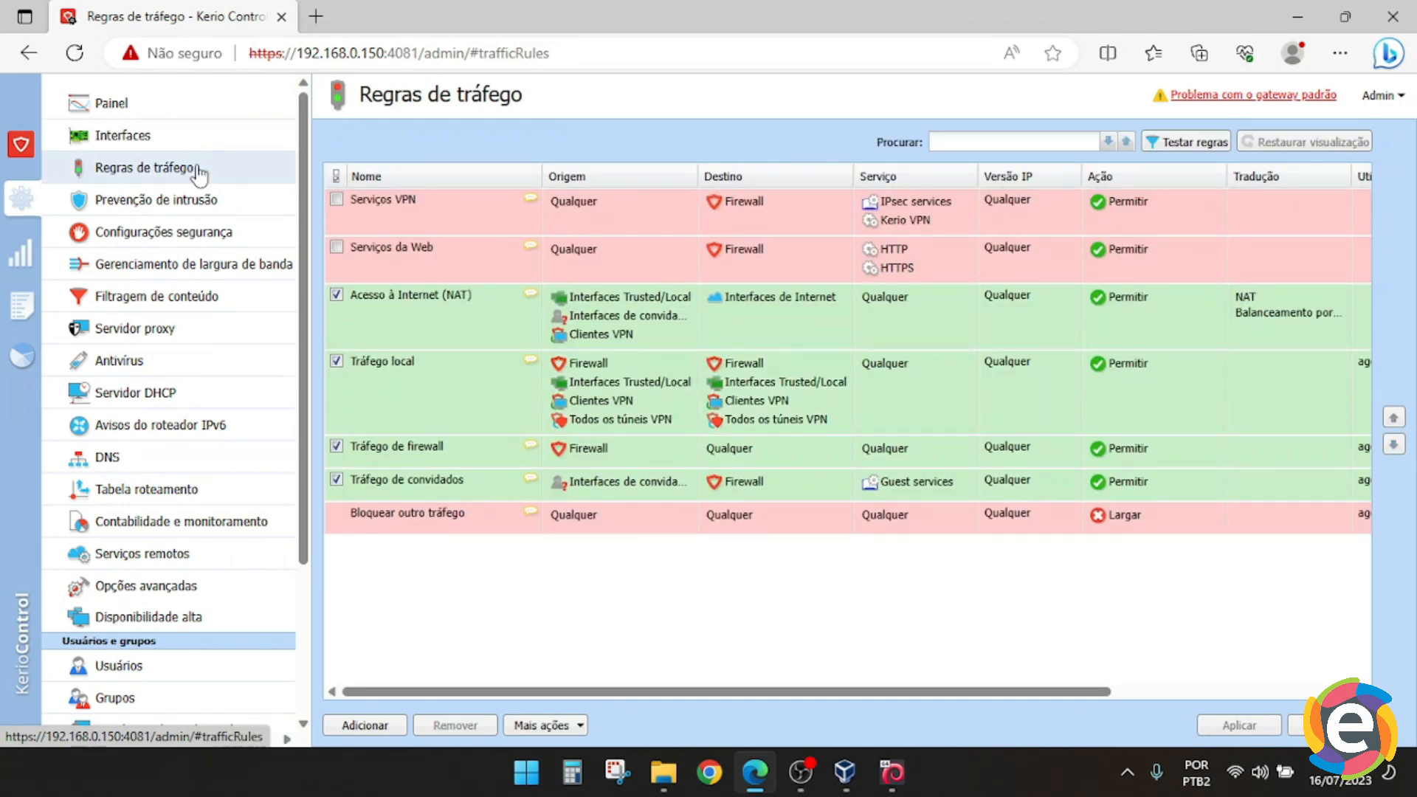
pyautogui.click(366, 725)
pyautogui.click(939, 708)
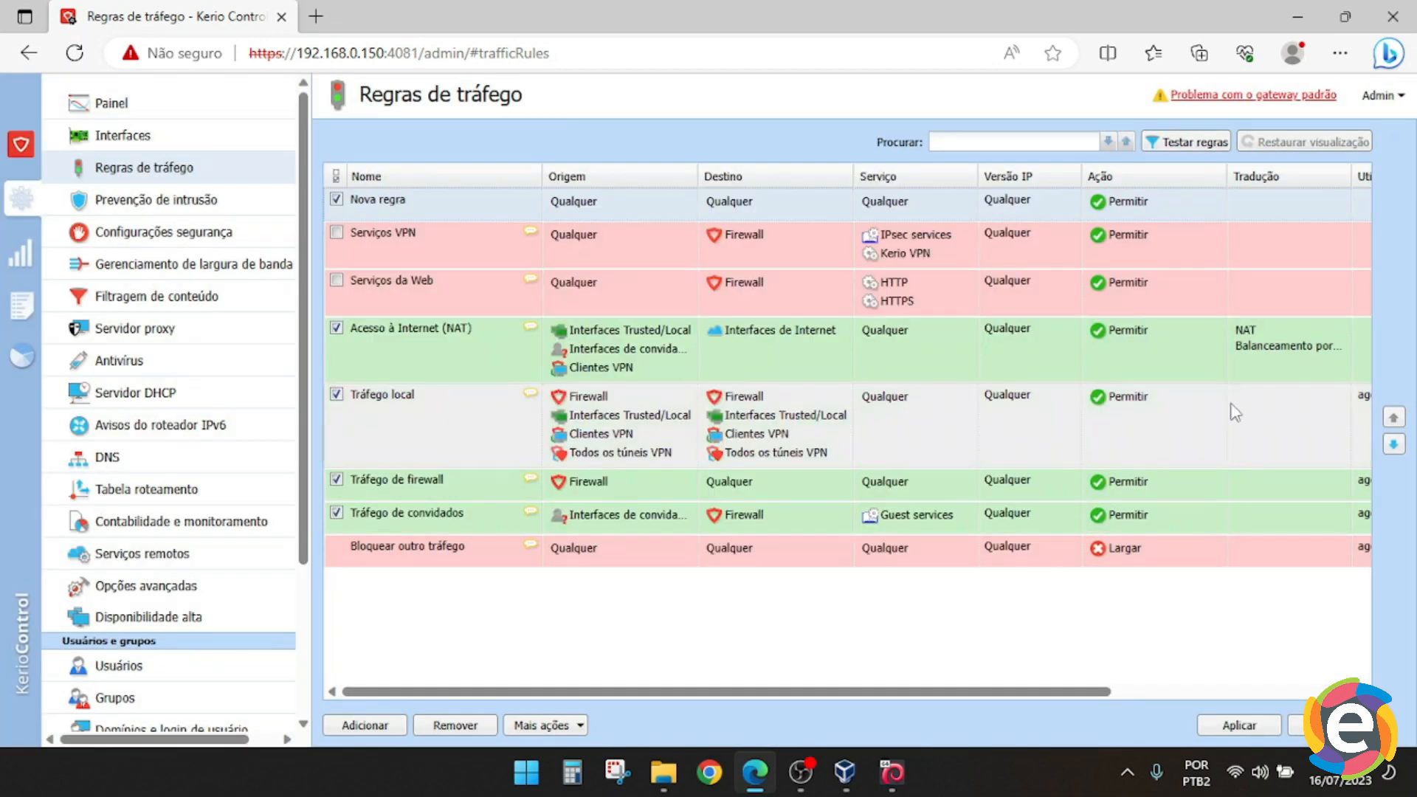
pyautogui.doubleClick(395, 200)
pyautogui.write('s')
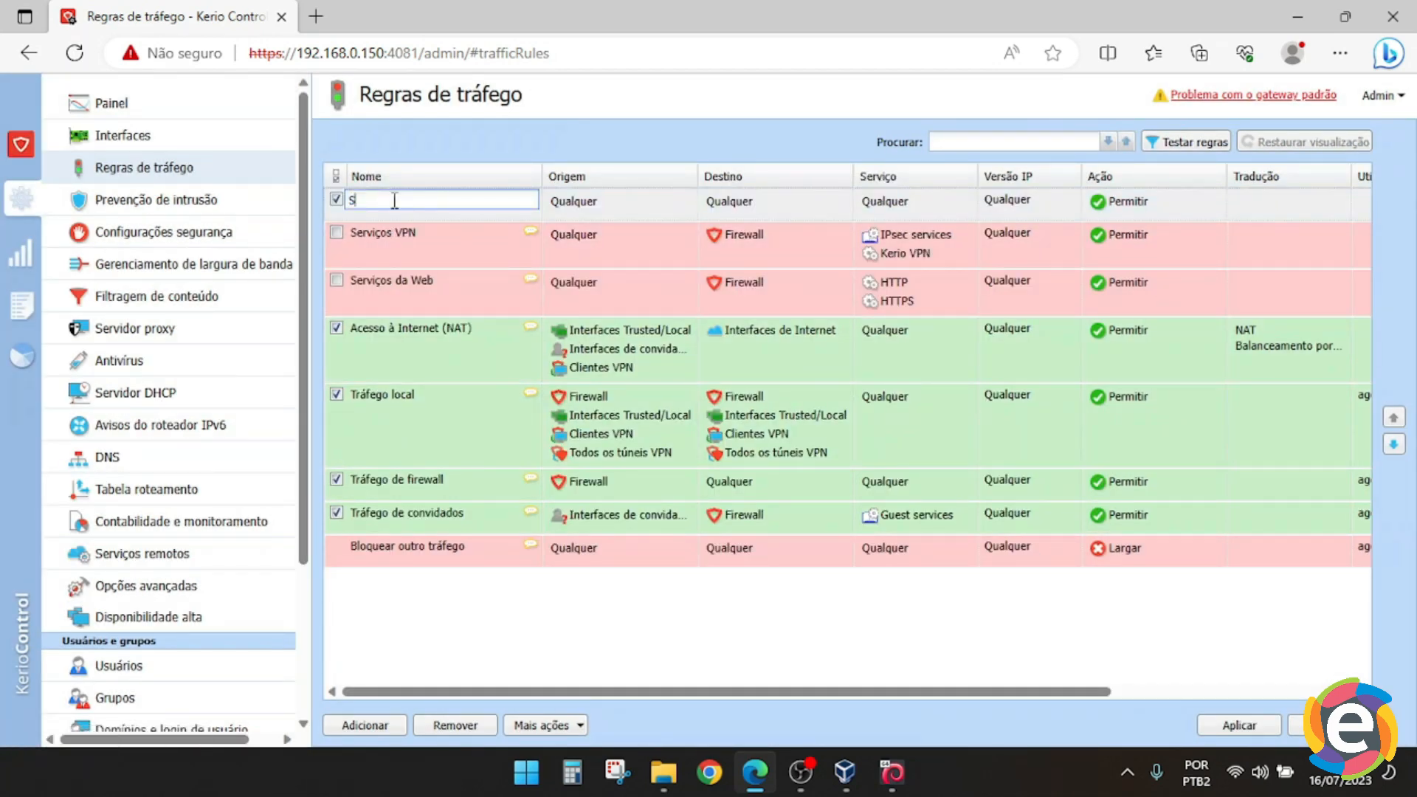
pyautogui.write('ervidores')
pyautogui.press('Return')
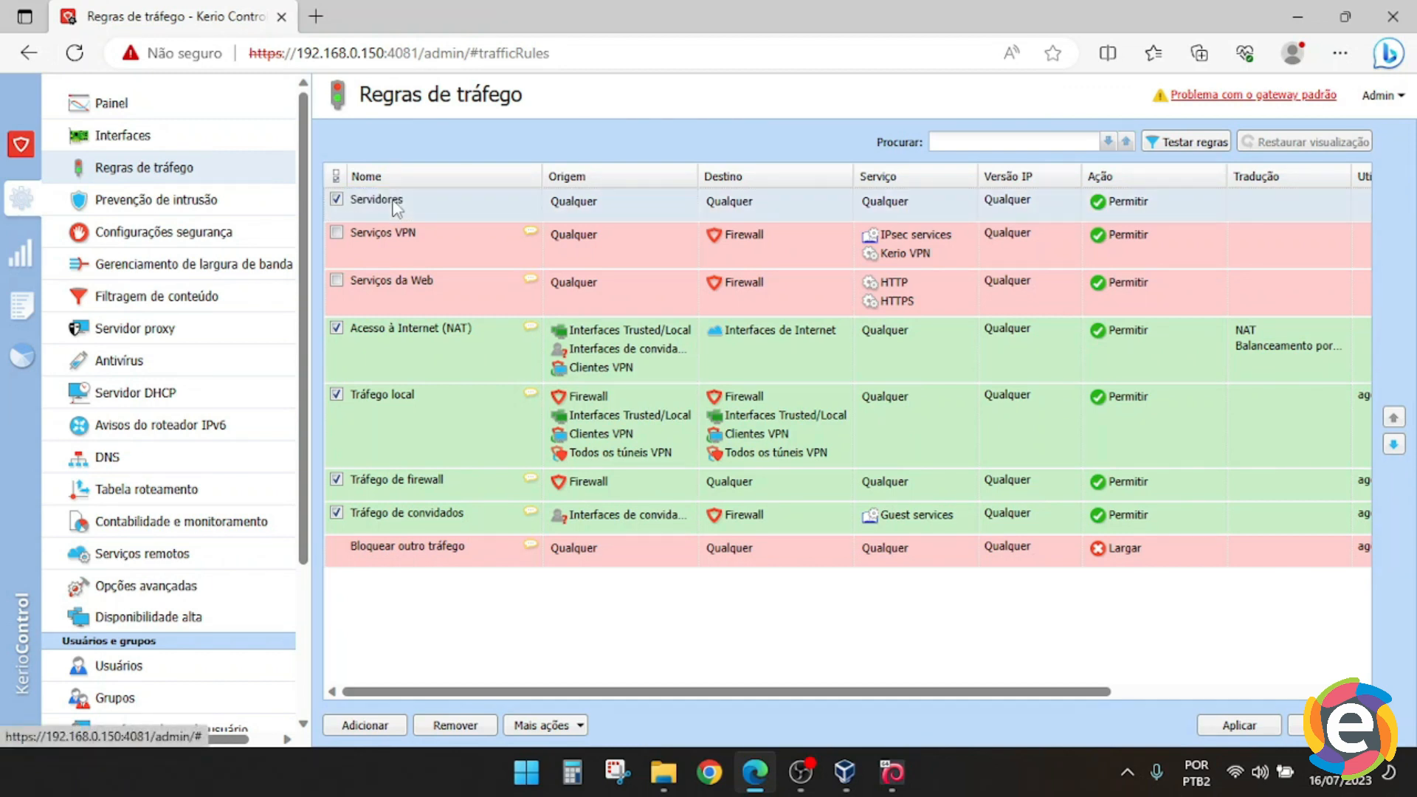
# Set the Servidores rule's source to the Servidores IP address group
pyautogui.doubleClick(599, 208)
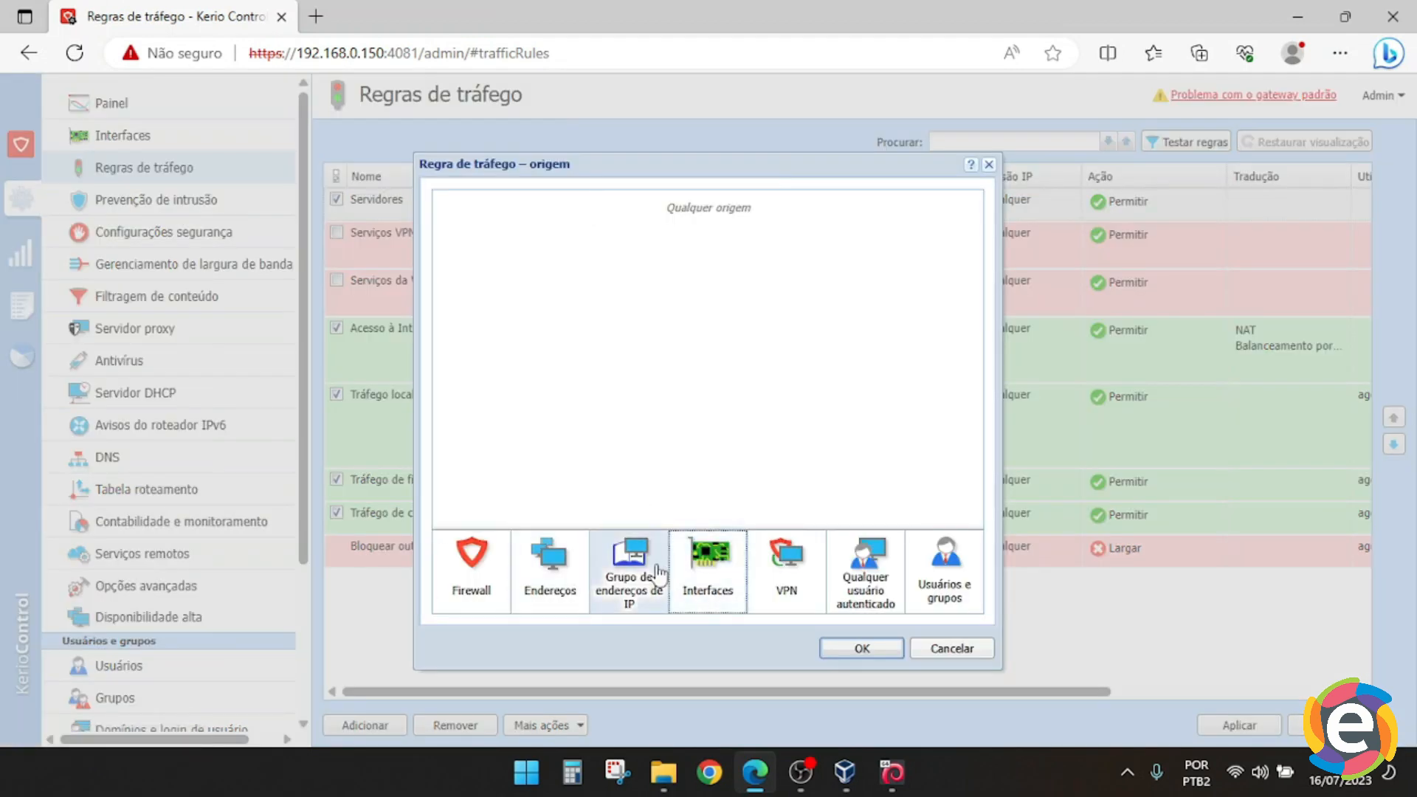
pyautogui.click(648, 574)
pyautogui.doubleClick(623, 333)
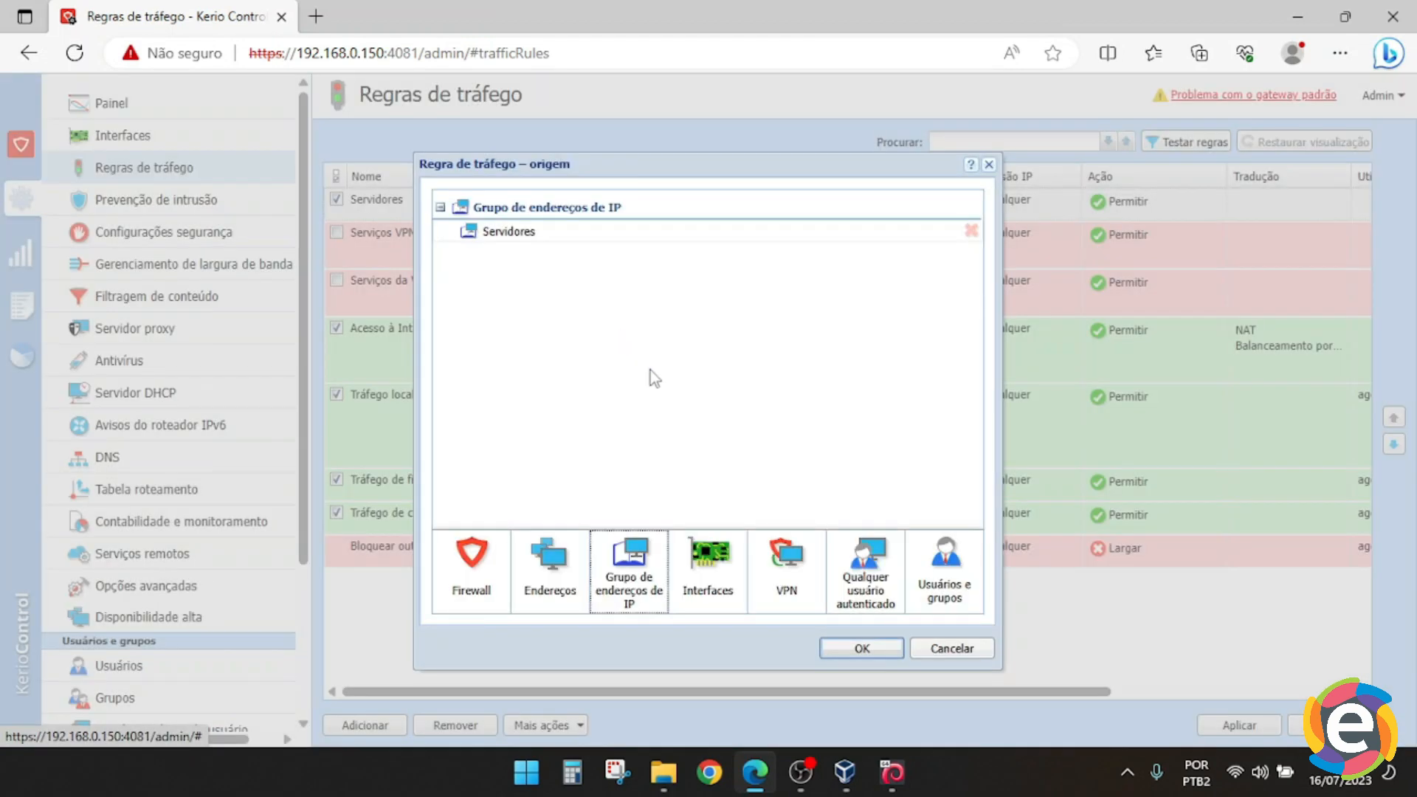
pyautogui.click(868, 650)
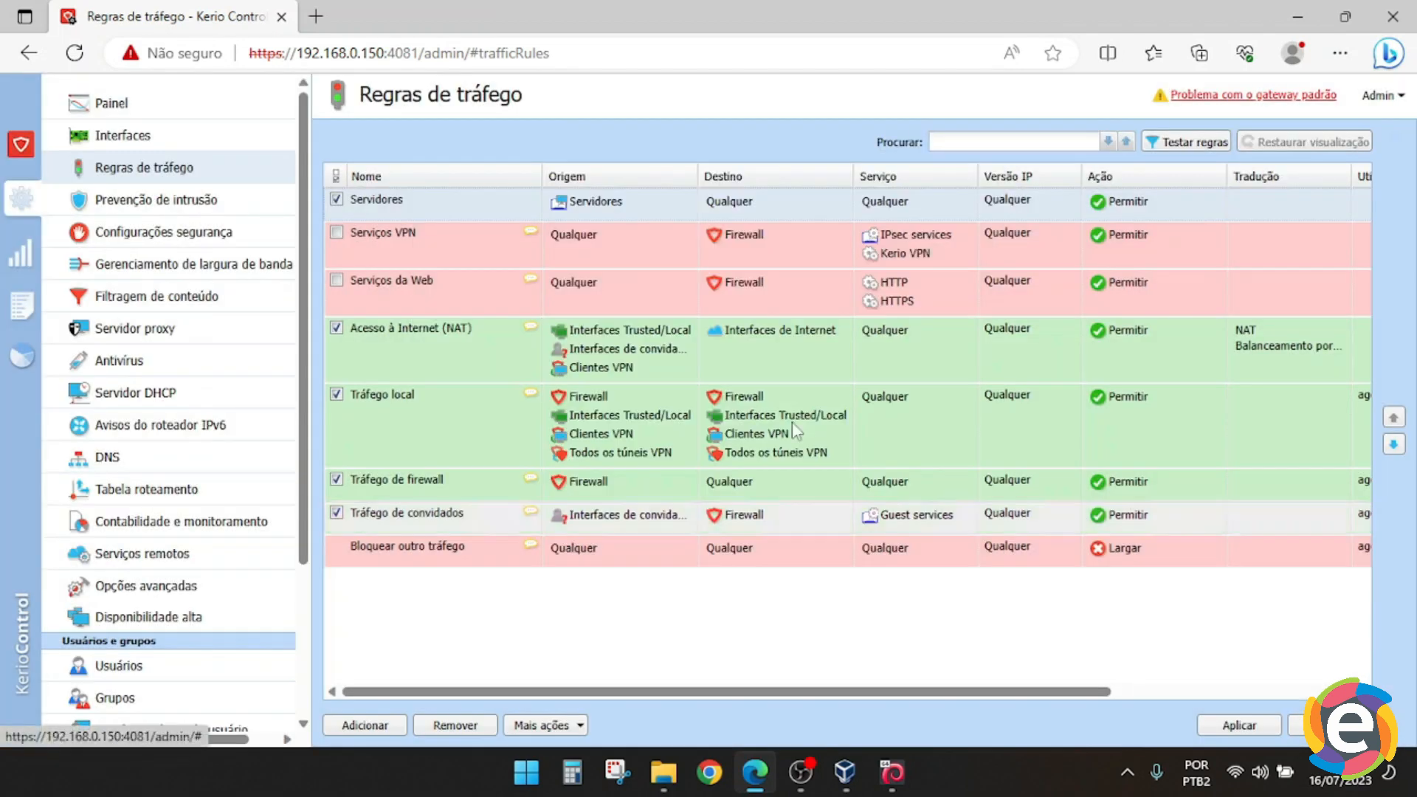
# Set the Servidores rule's destination to Interfaces de Internet
pyautogui.doubleClick(781, 206)
pyautogui.click(698, 552)
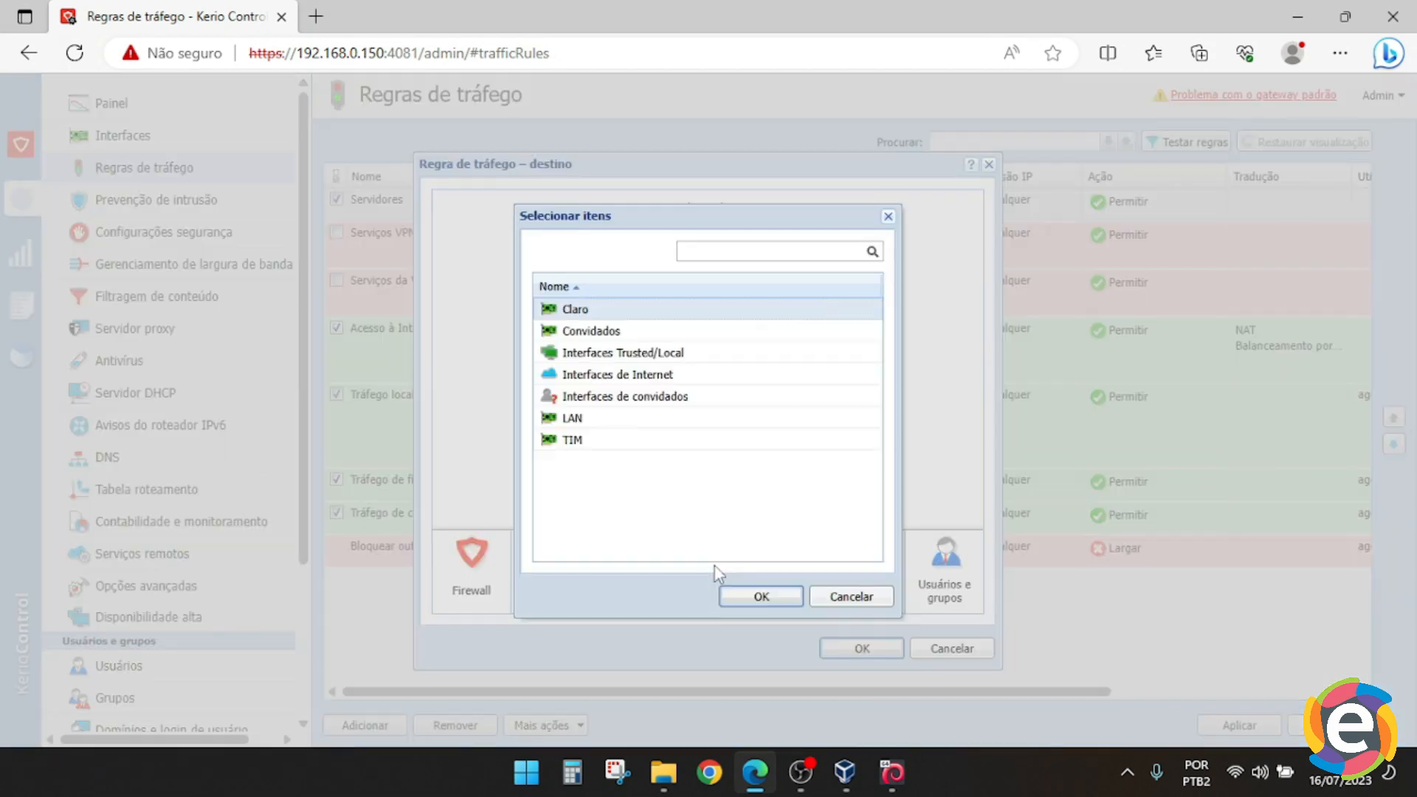
pyautogui.doubleClick(677, 374)
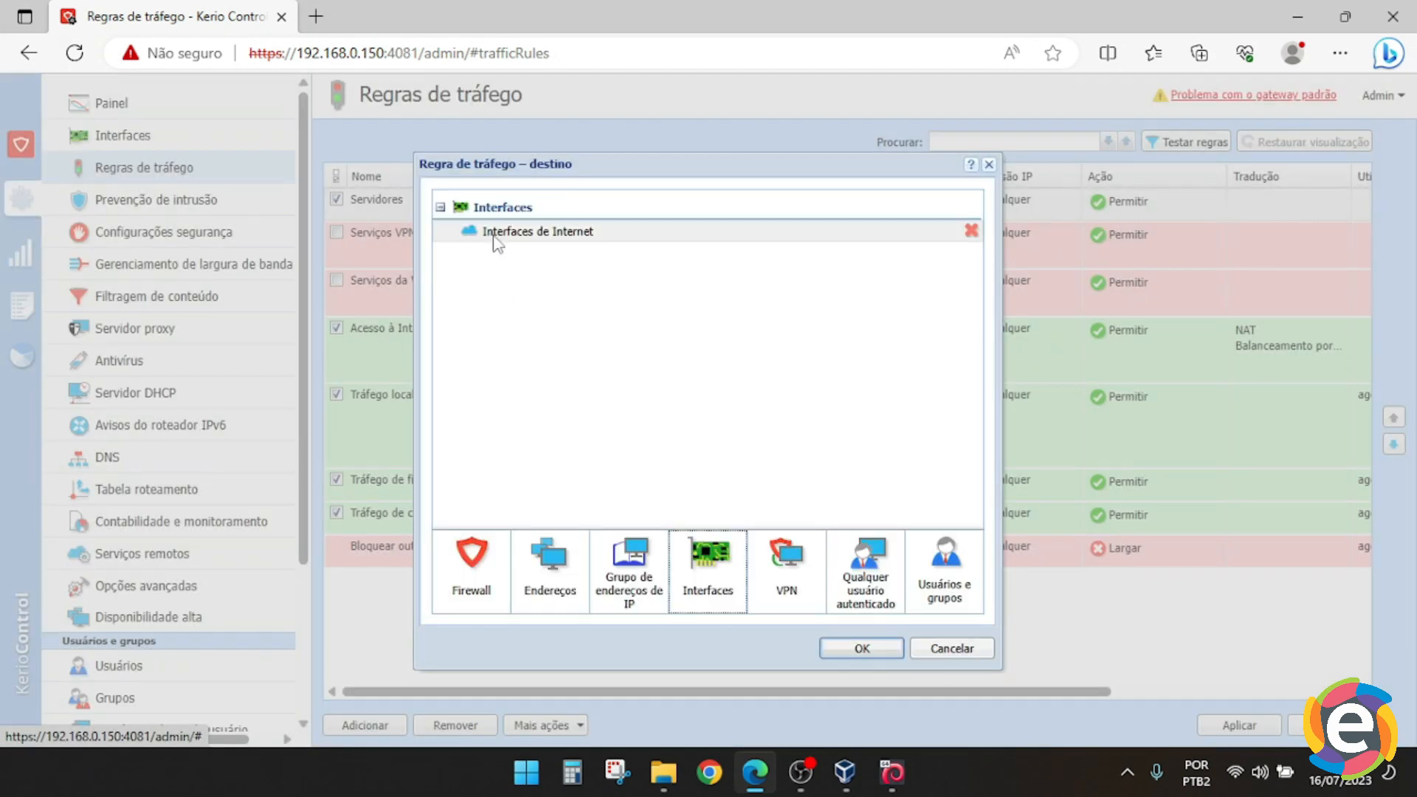
pyautogui.click(848, 651)
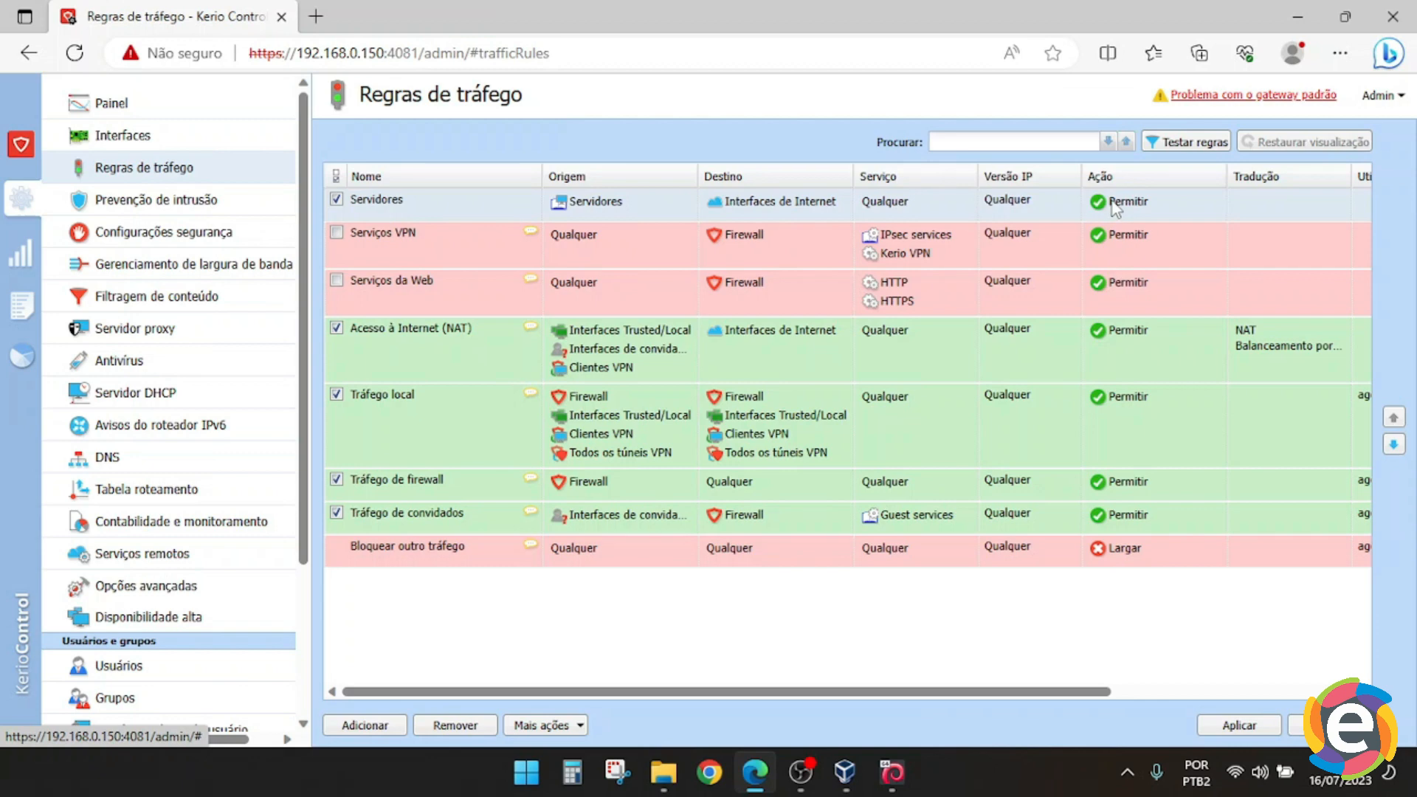
# Enable source NAT for the Servidores rule with Ajuste padrão (recomendado) and load balancing per host
pyautogui.moveTo(1014, 692); pyautogui.dragTo(1288, 694)
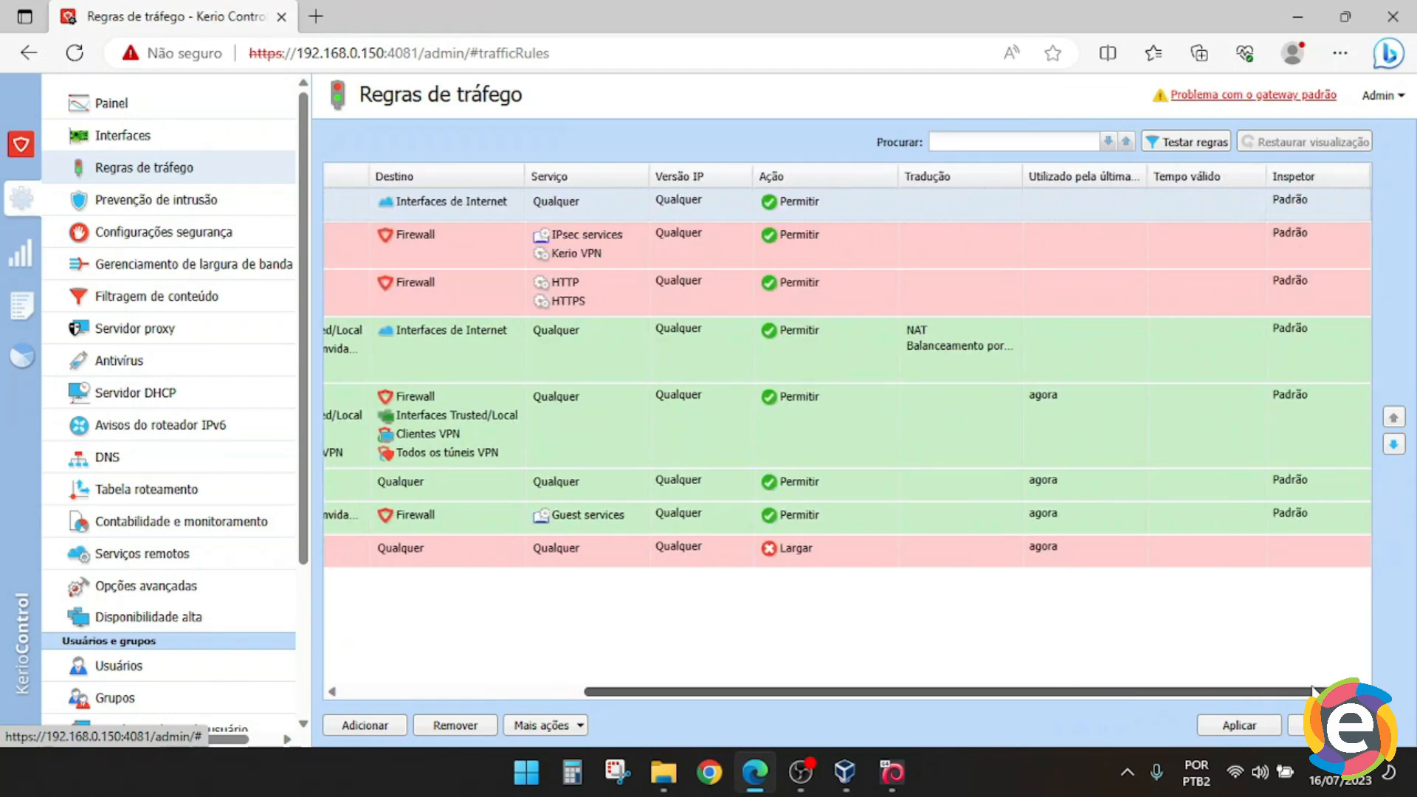
pyautogui.doubleClick(958, 200)
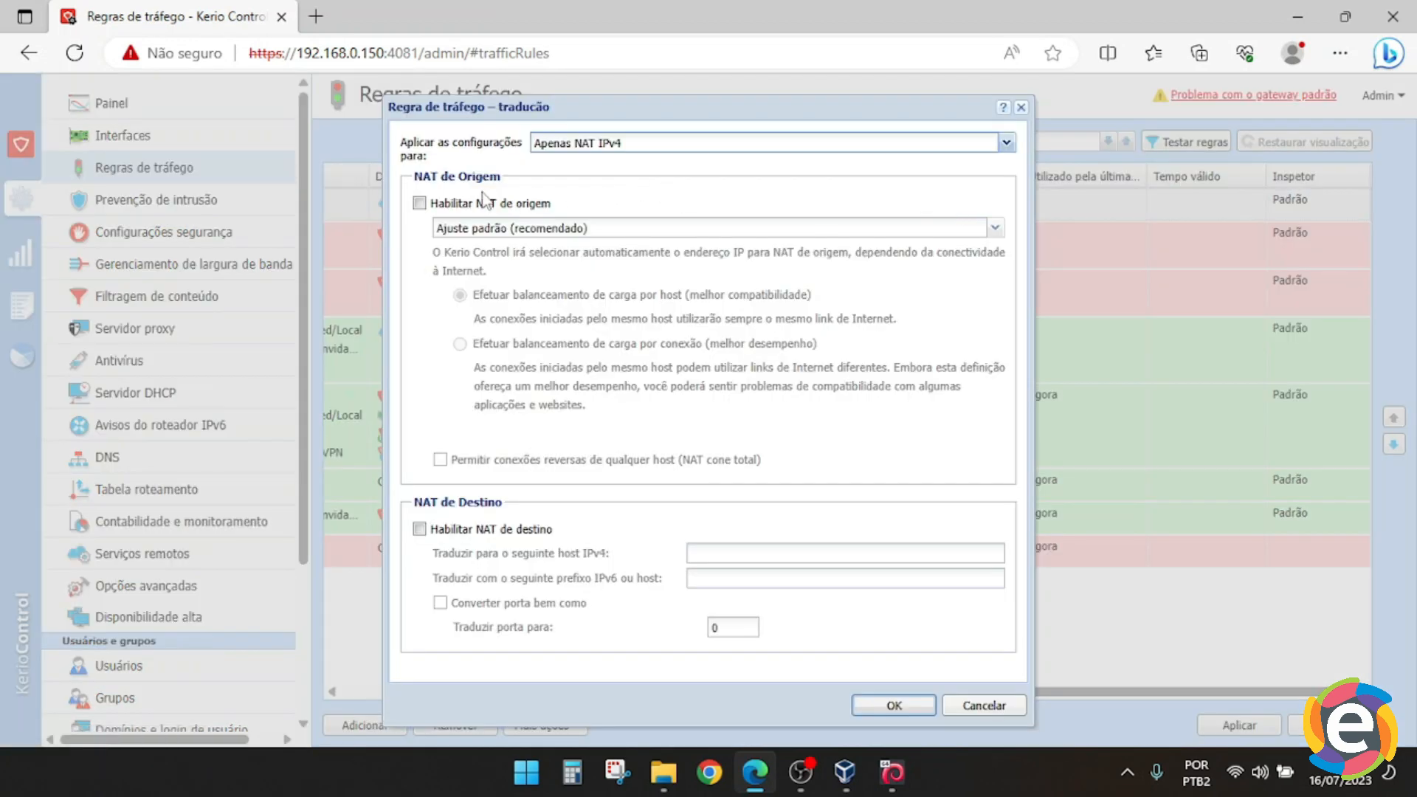
pyautogui.click(461, 209)
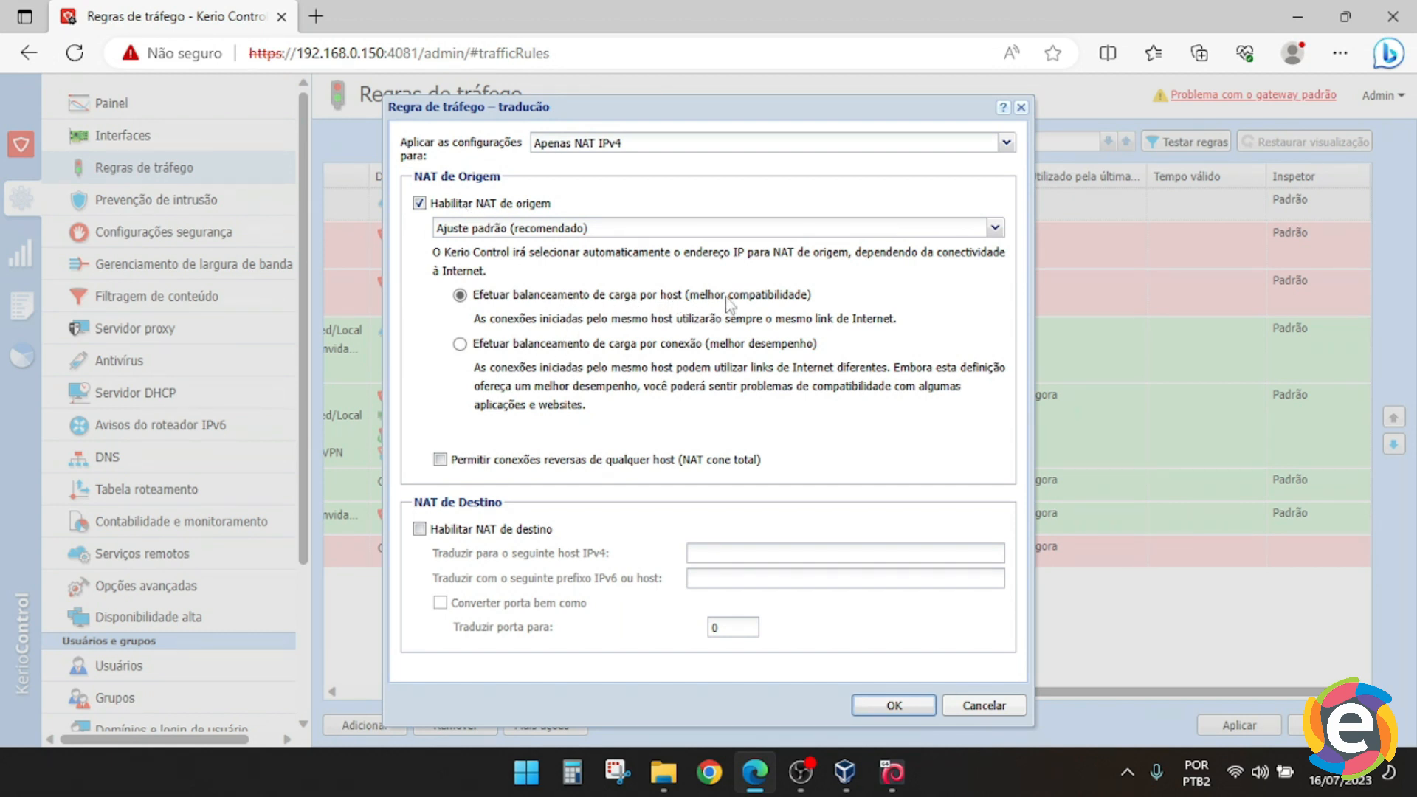
pyautogui.click(881, 708)
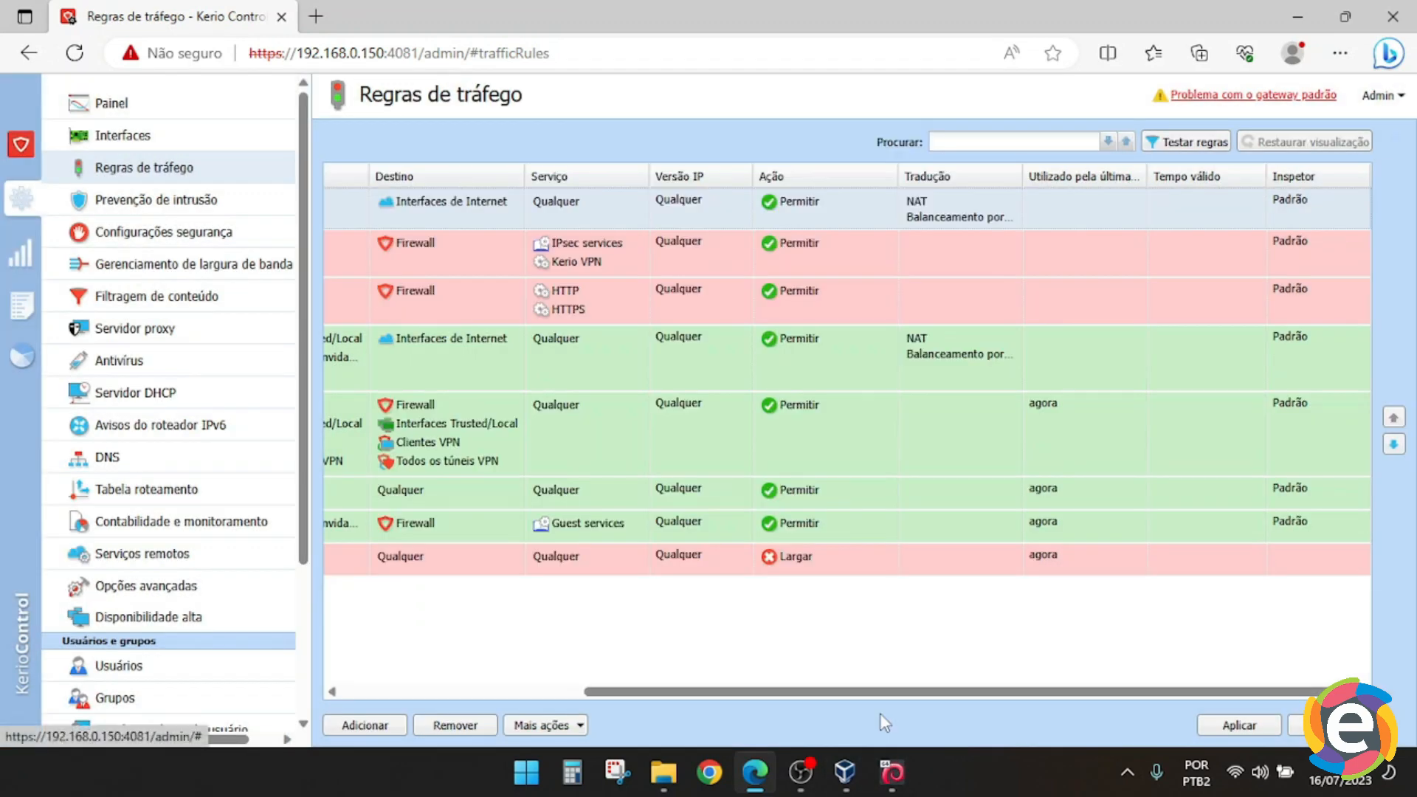
# Set the Servidores rule's inspector to Nenhum and apply the traffic rule changes
pyautogui.click(1285, 211)
pyautogui.click(1308, 203)
pyautogui.click(1306, 240)
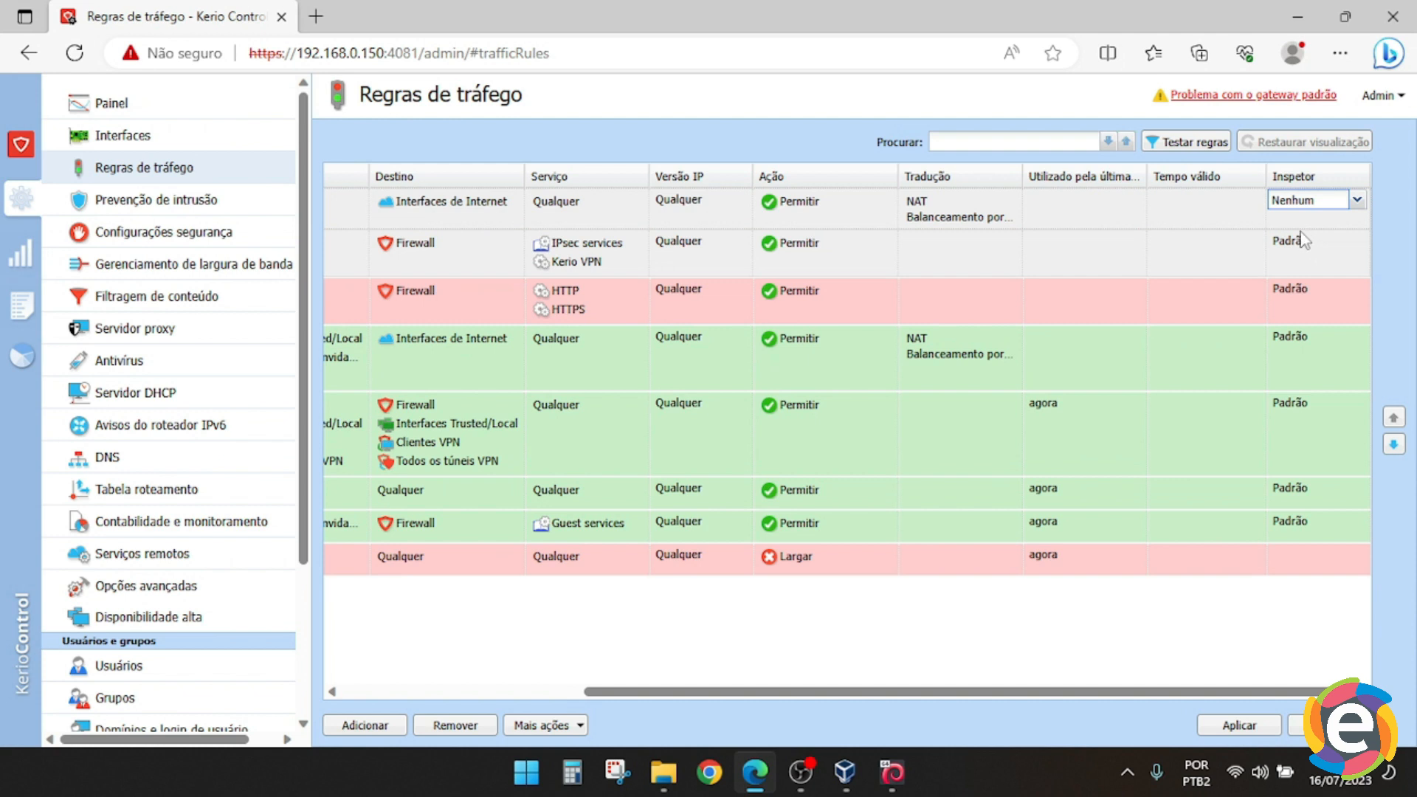
pyautogui.click(1258, 215)
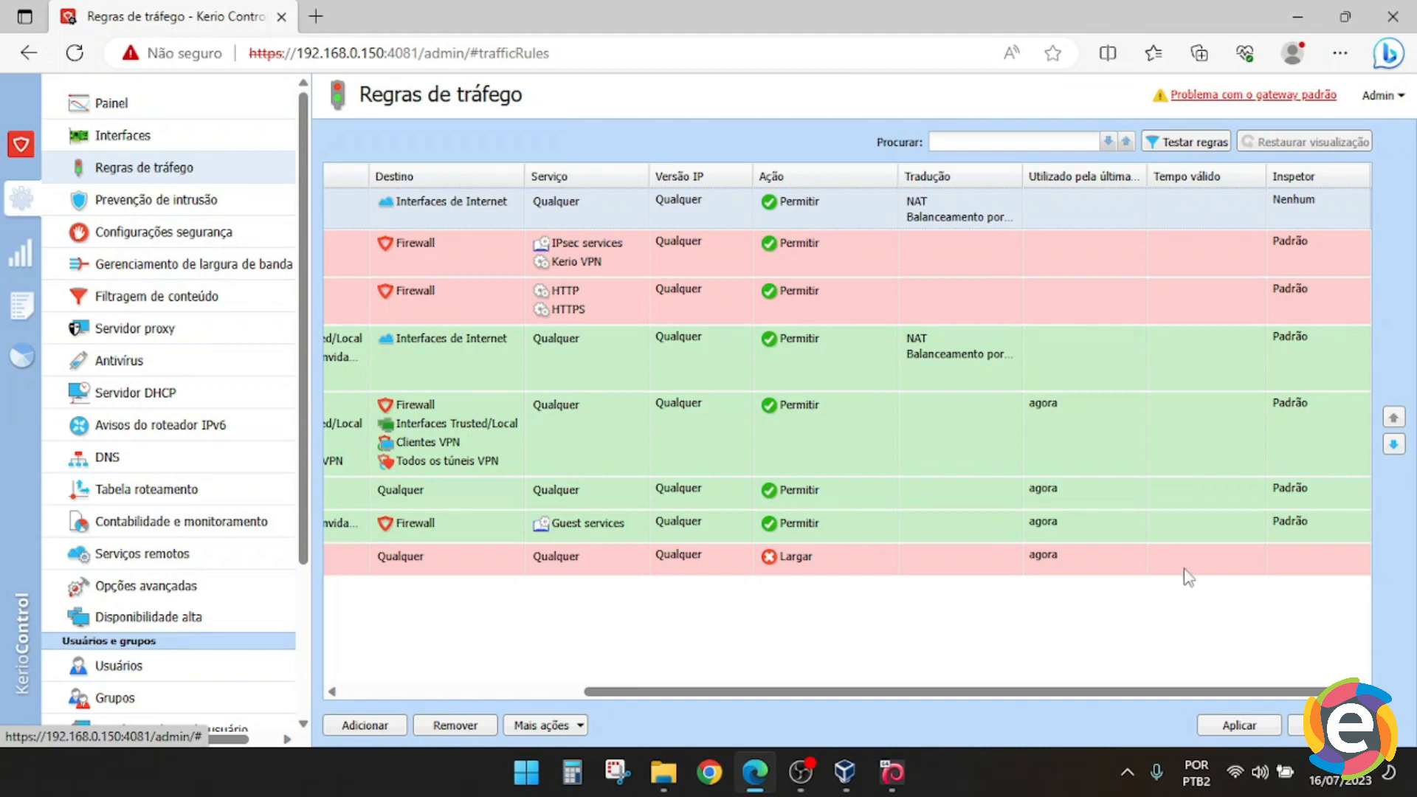
pyautogui.click(1254, 727)
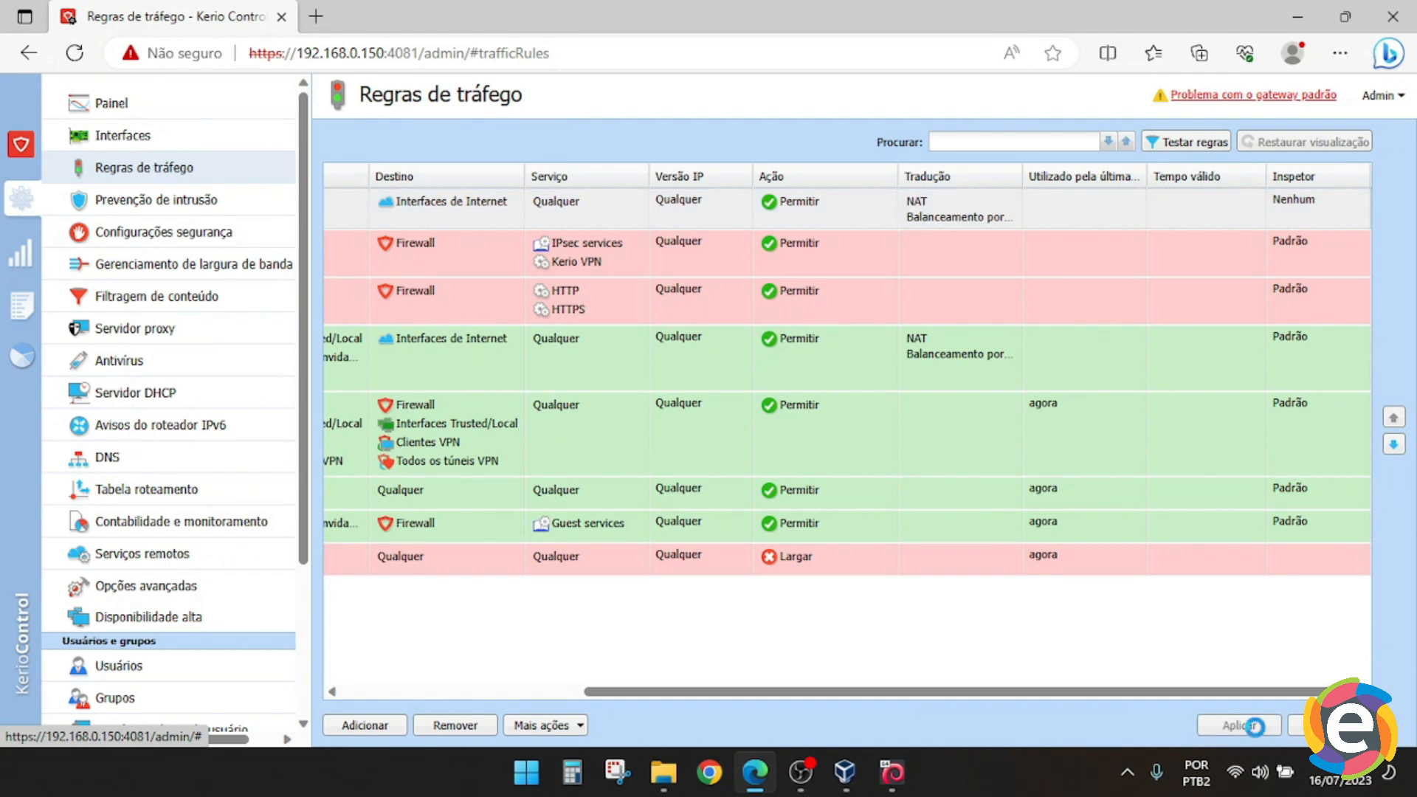
# Review the Servidores rule across the traffic rule columns, narrowing the Nome column
pyautogui.moveTo(1249, 691); pyautogui.dragTo(989, 692)
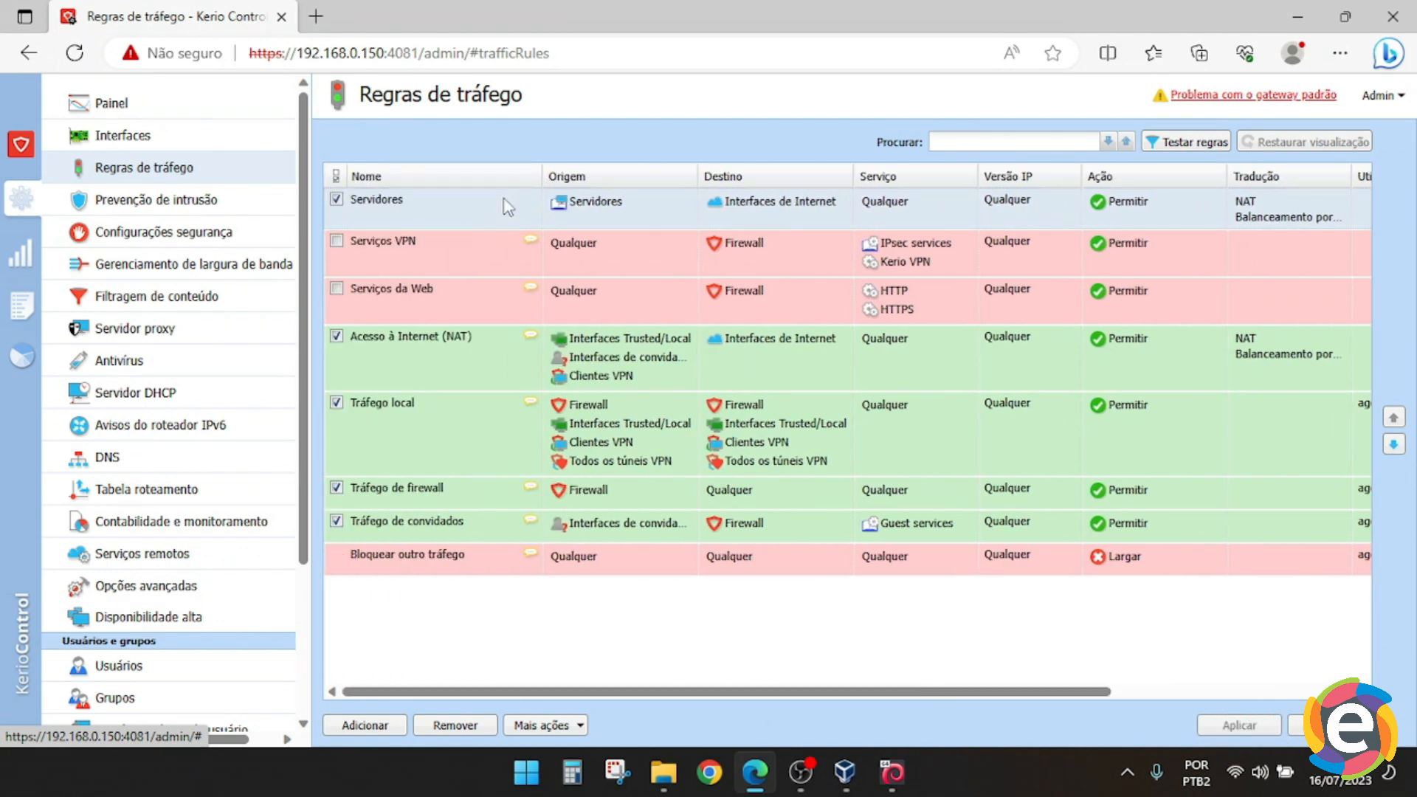
pyautogui.moveTo(543, 178); pyautogui.dragTo(480, 174)
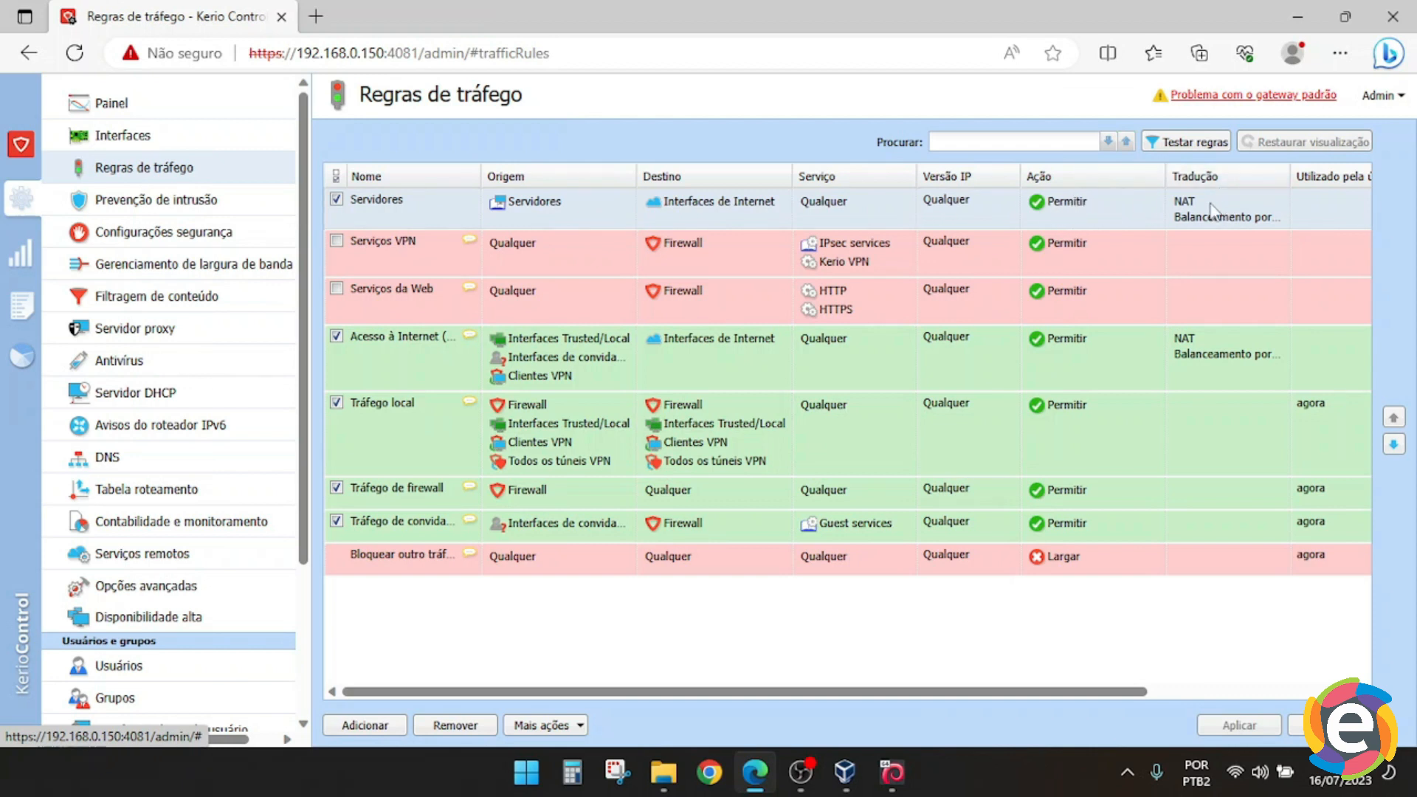
pyautogui.moveTo(1120, 694); pyautogui.dragTo(853, 676)
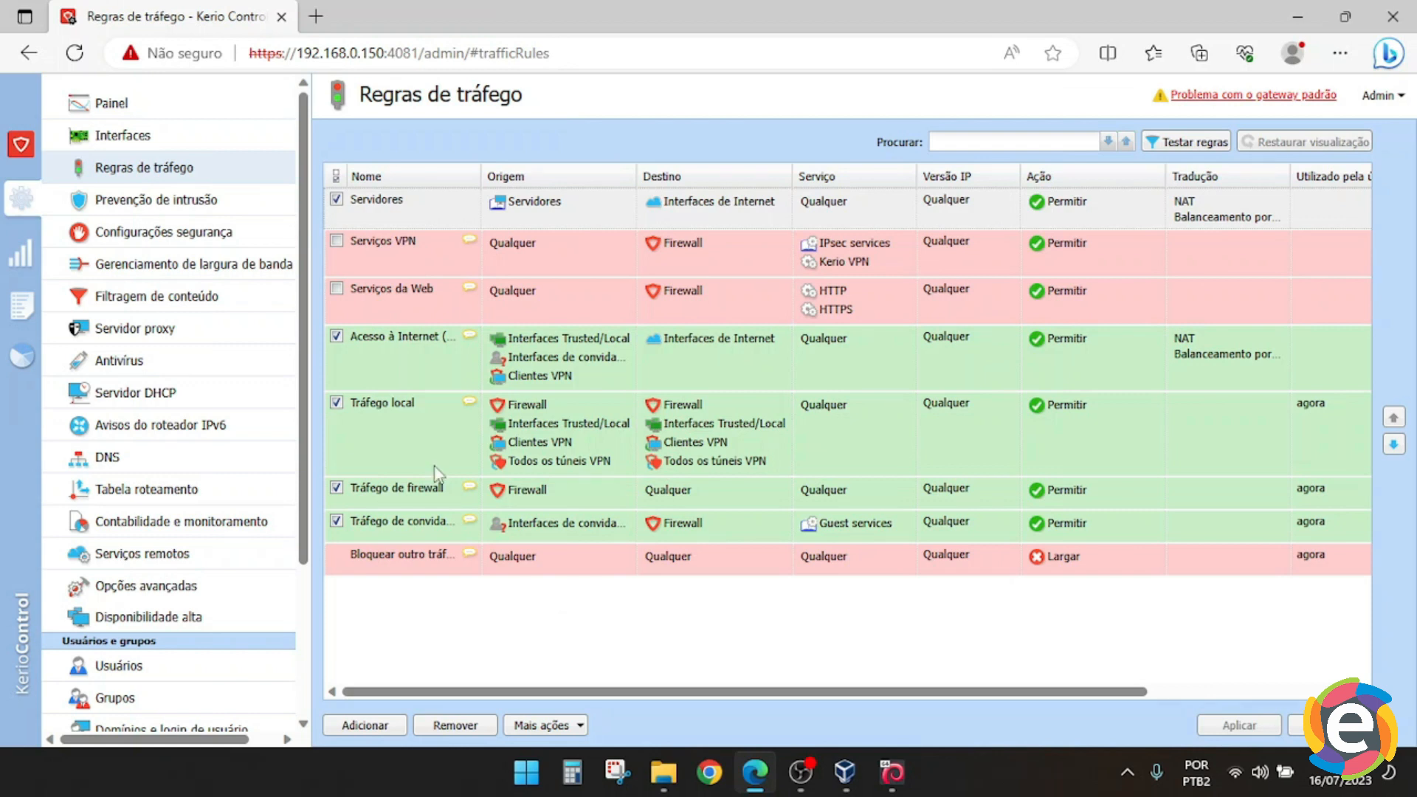
# Add a new traffic rule, move it above the Servidores rule and name it Servidor de E-mail
pyautogui.click(364, 726)
pyautogui.click(941, 620)
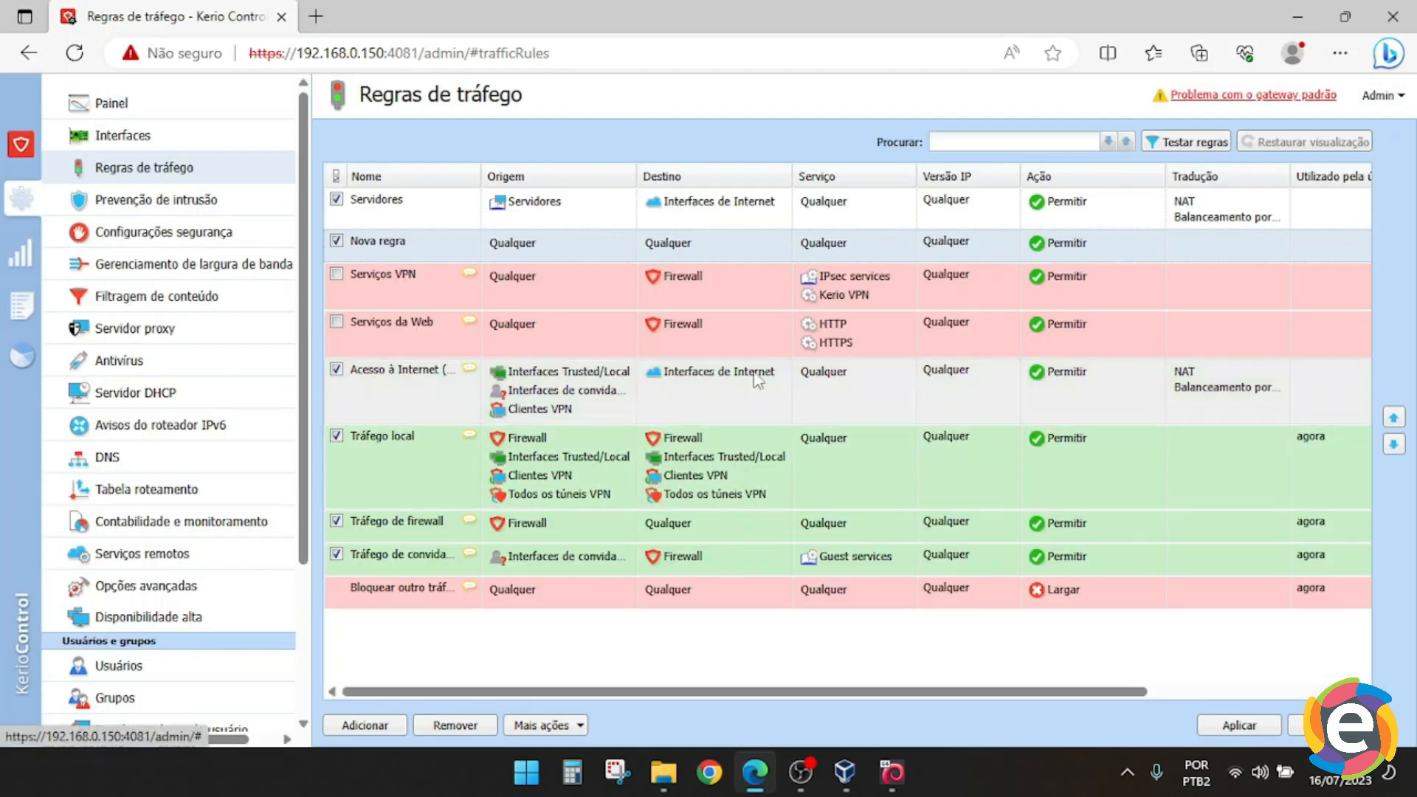
pyautogui.click(1393, 417)
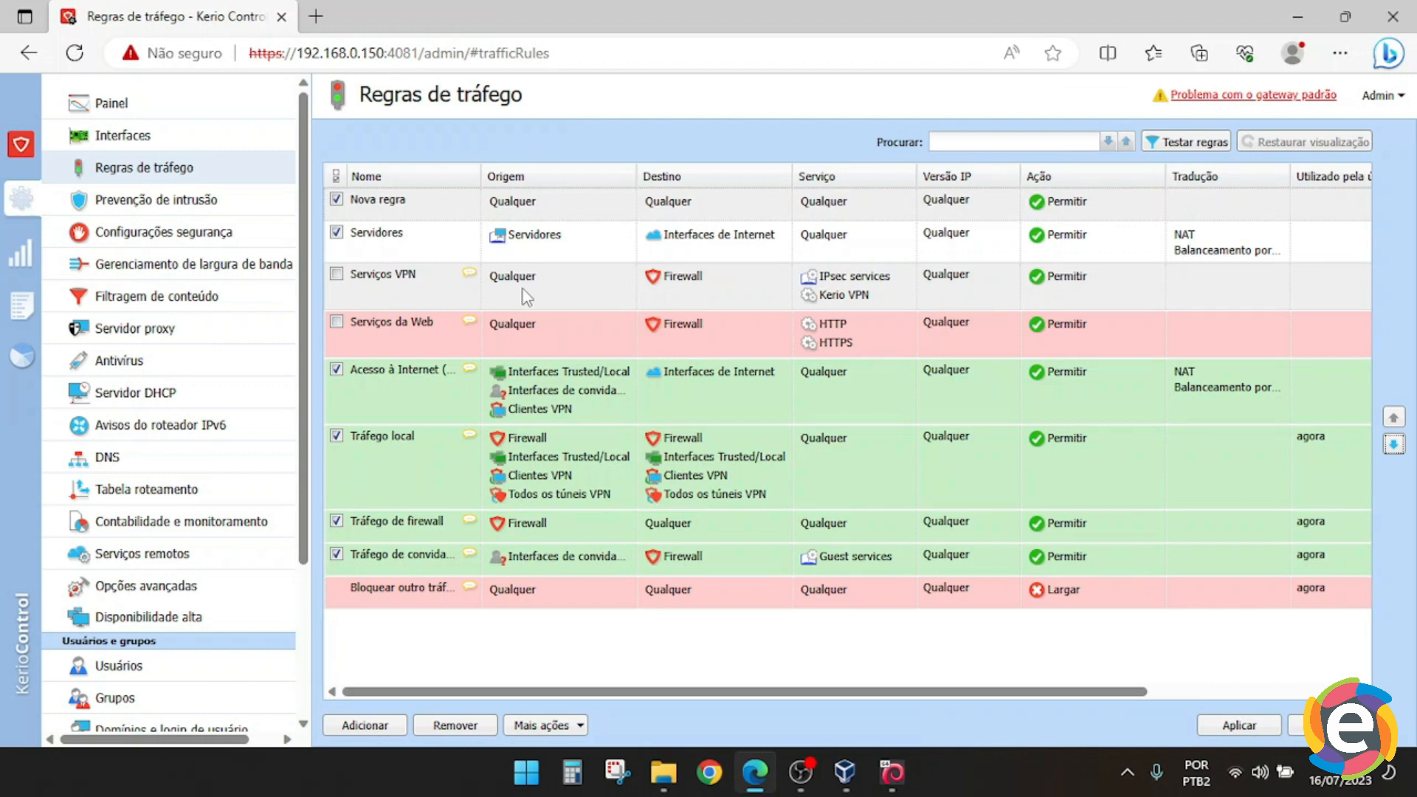
pyautogui.doubleClick(440, 201)
pyautogui.write('S')
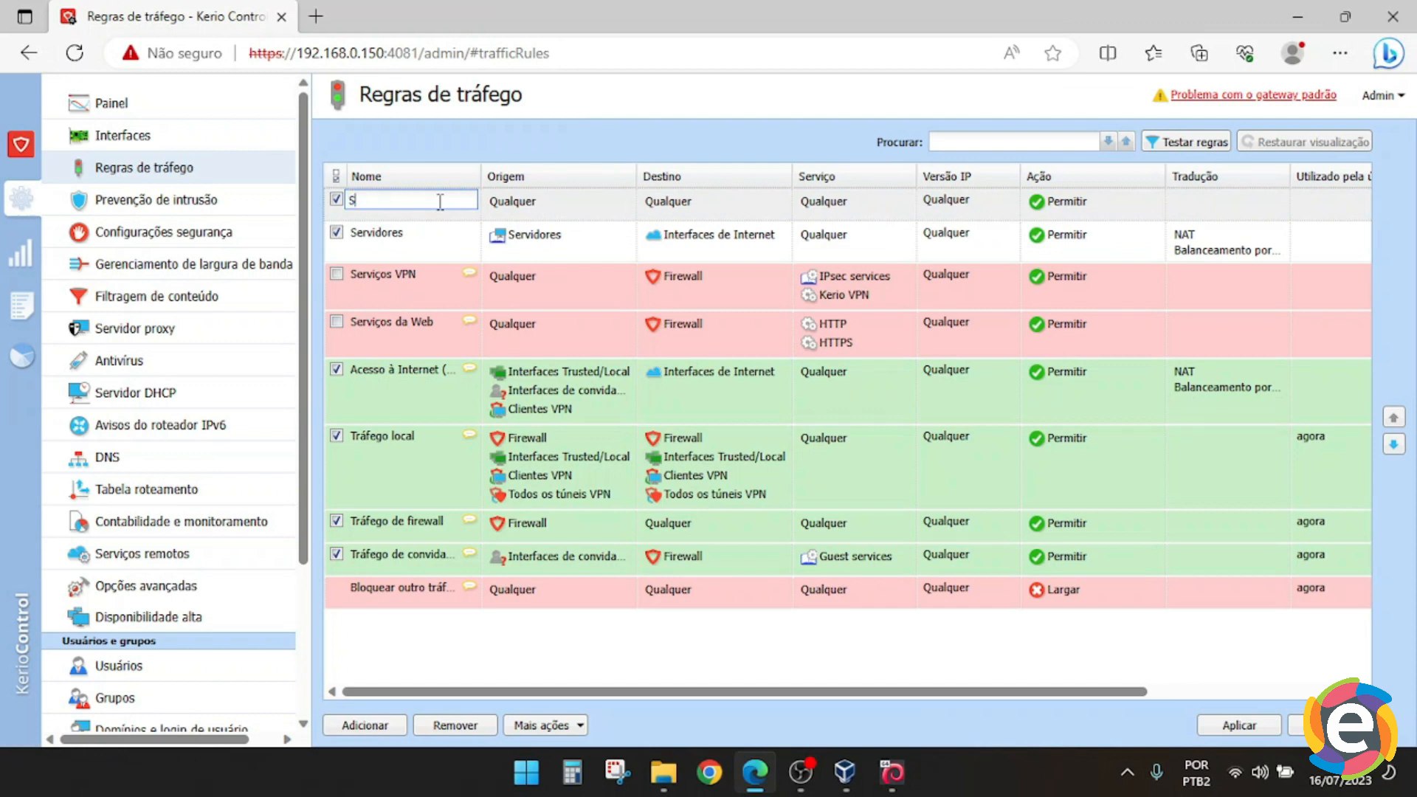
pyautogui.write('ervidor E-mail')
pyautogui.press('Return')
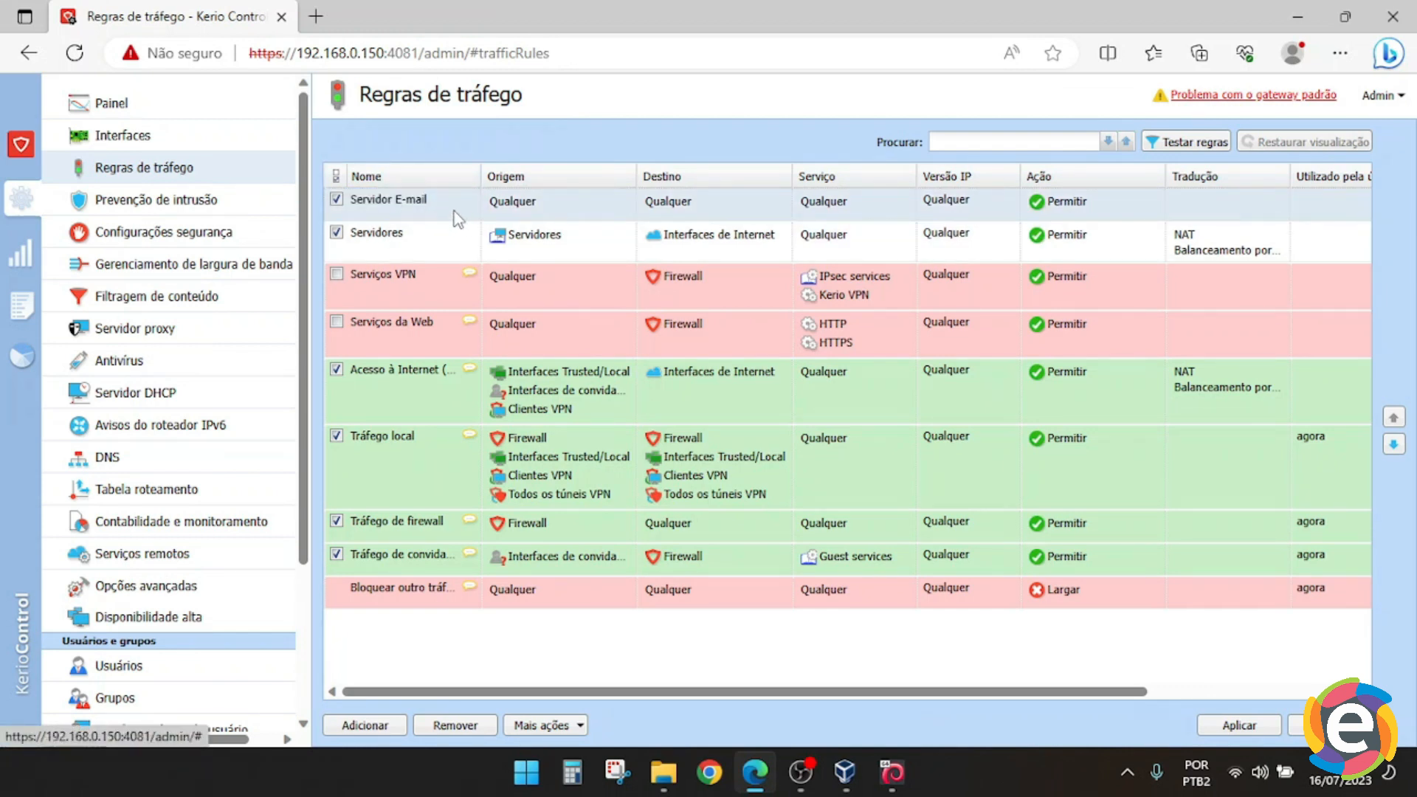
# Set the Servidor de E-mail rule's source to Interfaces de Internet
pyautogui.doubleClick(530, 210)
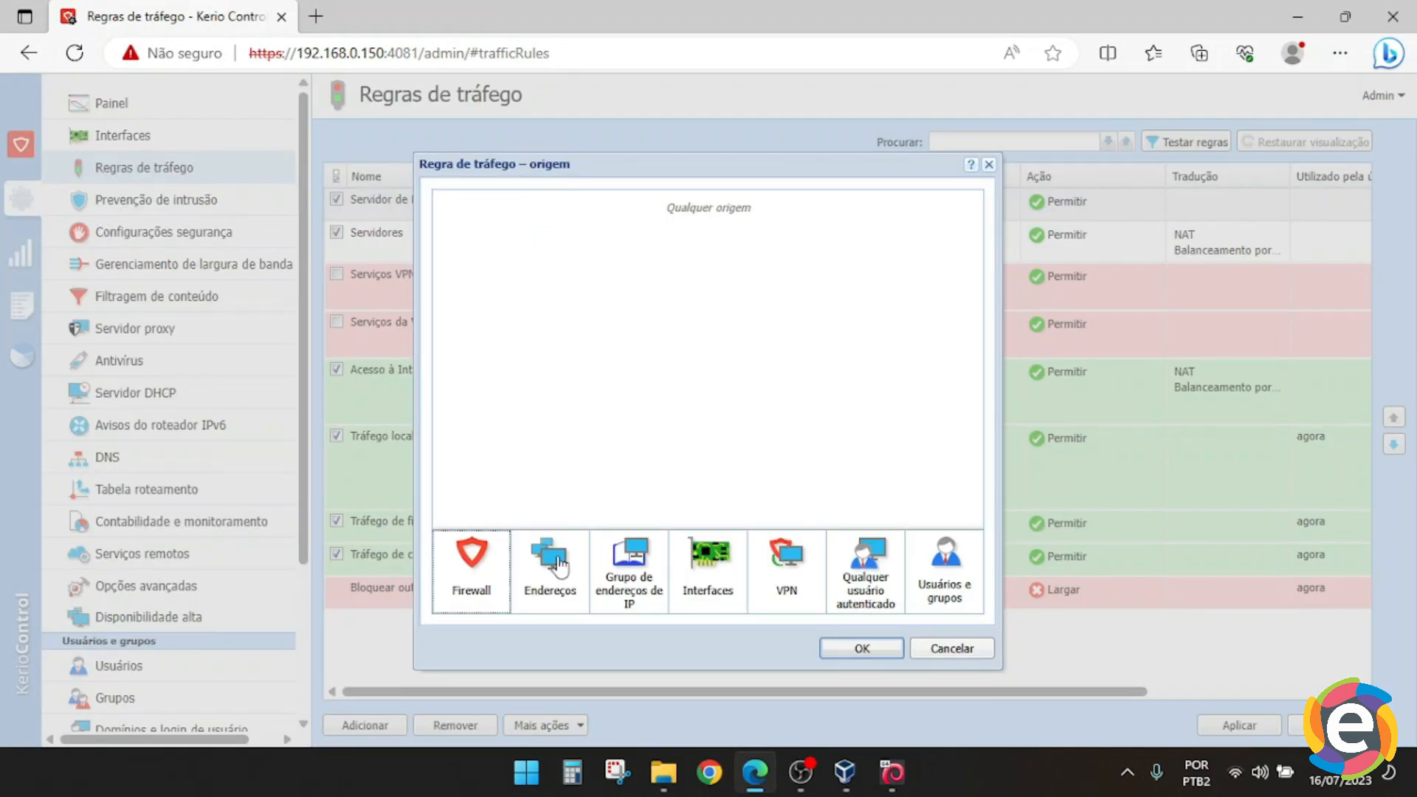
pyautogui.click(712, 587)
pyautogui.click(627, 375)
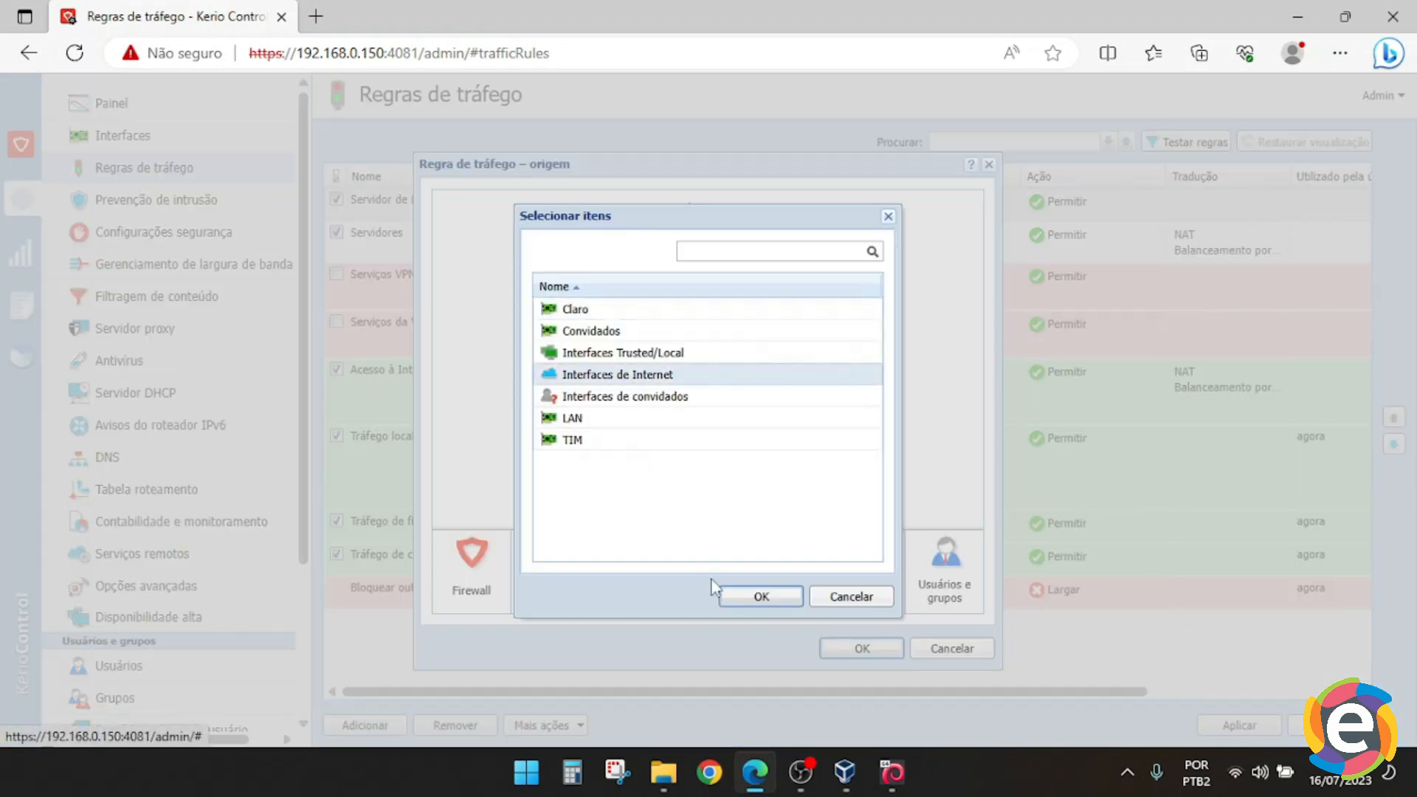
pyautogui.click(761, 595)
pyautogui.click(861, 650)
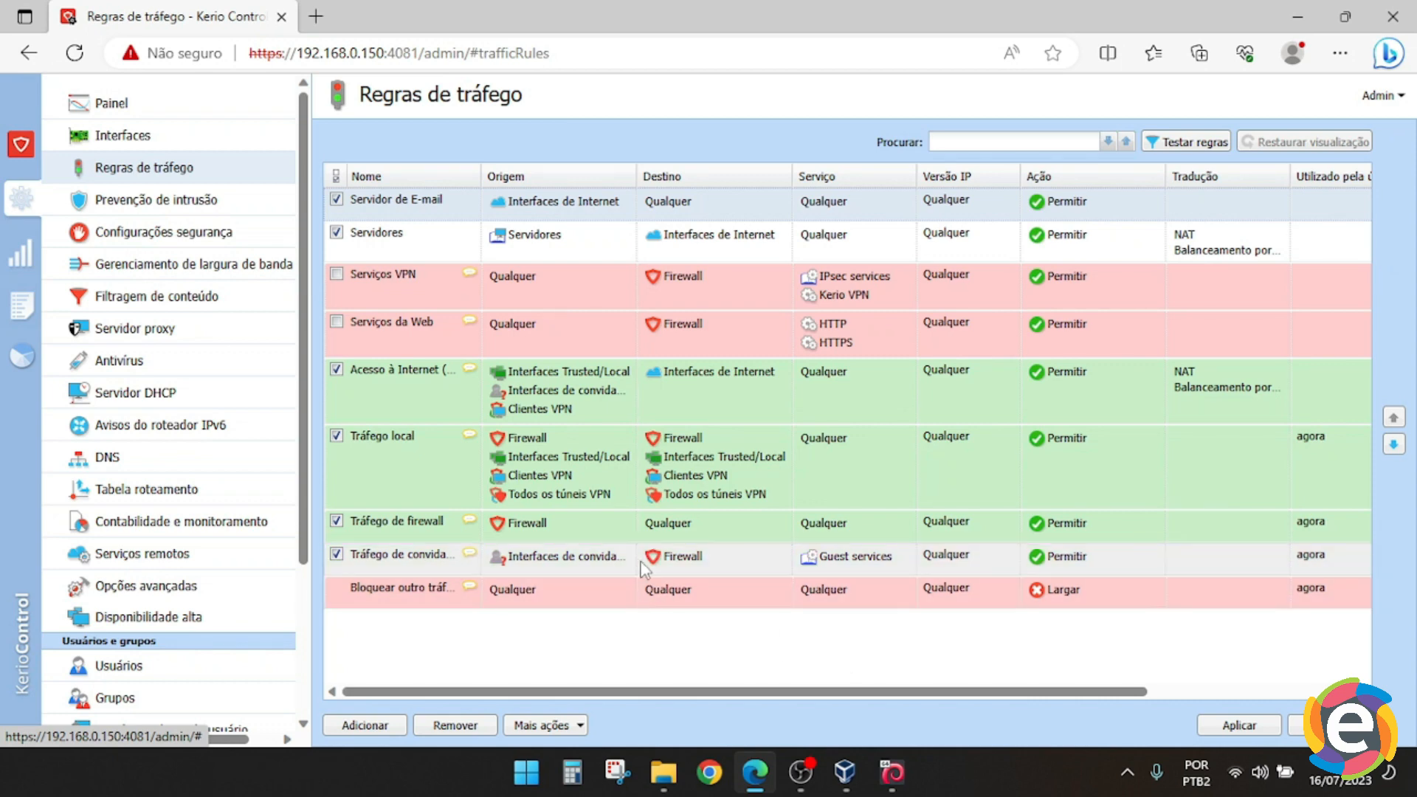
# Set the Servidor de E-mail rule's destination to the host address 177.70.6.20 only
pyautogui.doubleClick(681, 214)
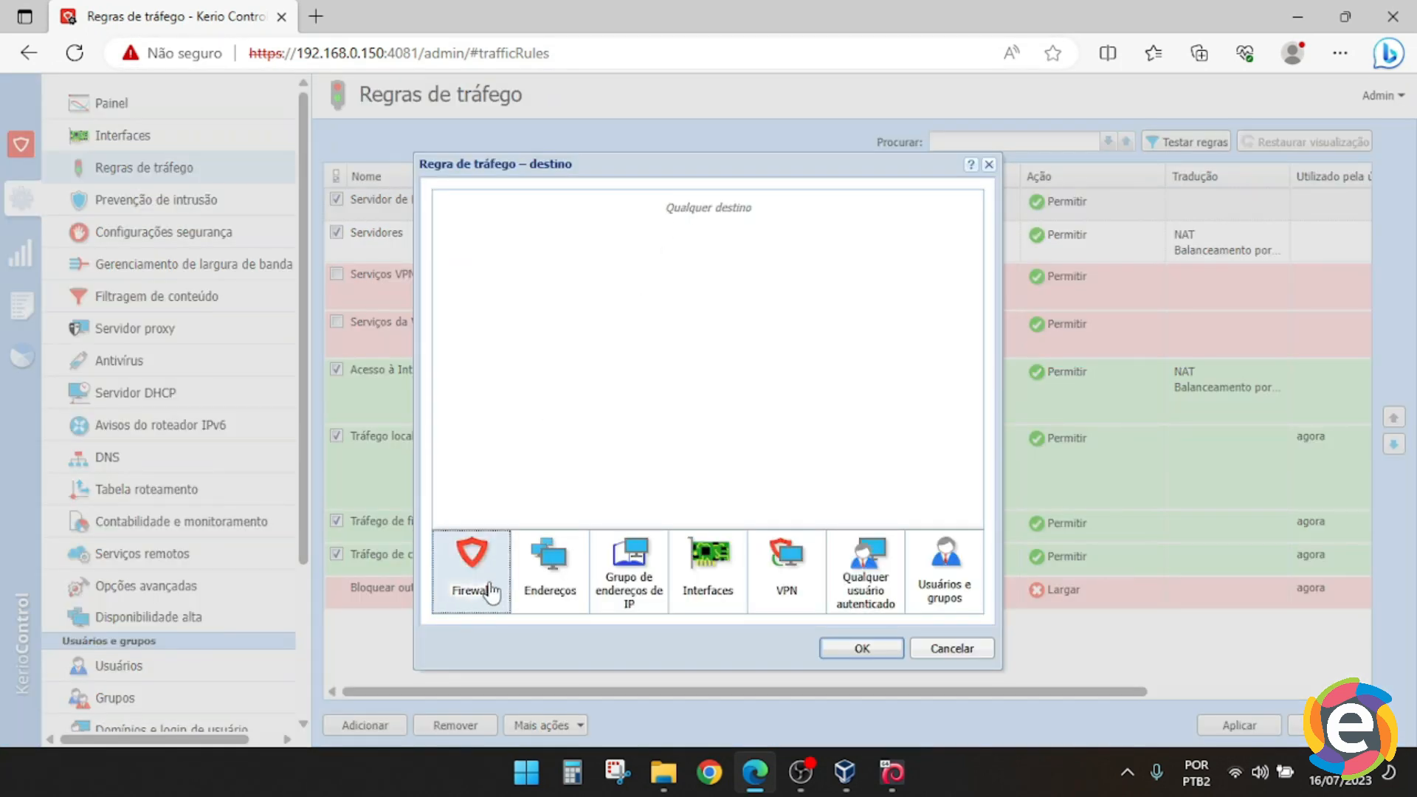
pyautogui.click(536, 586)
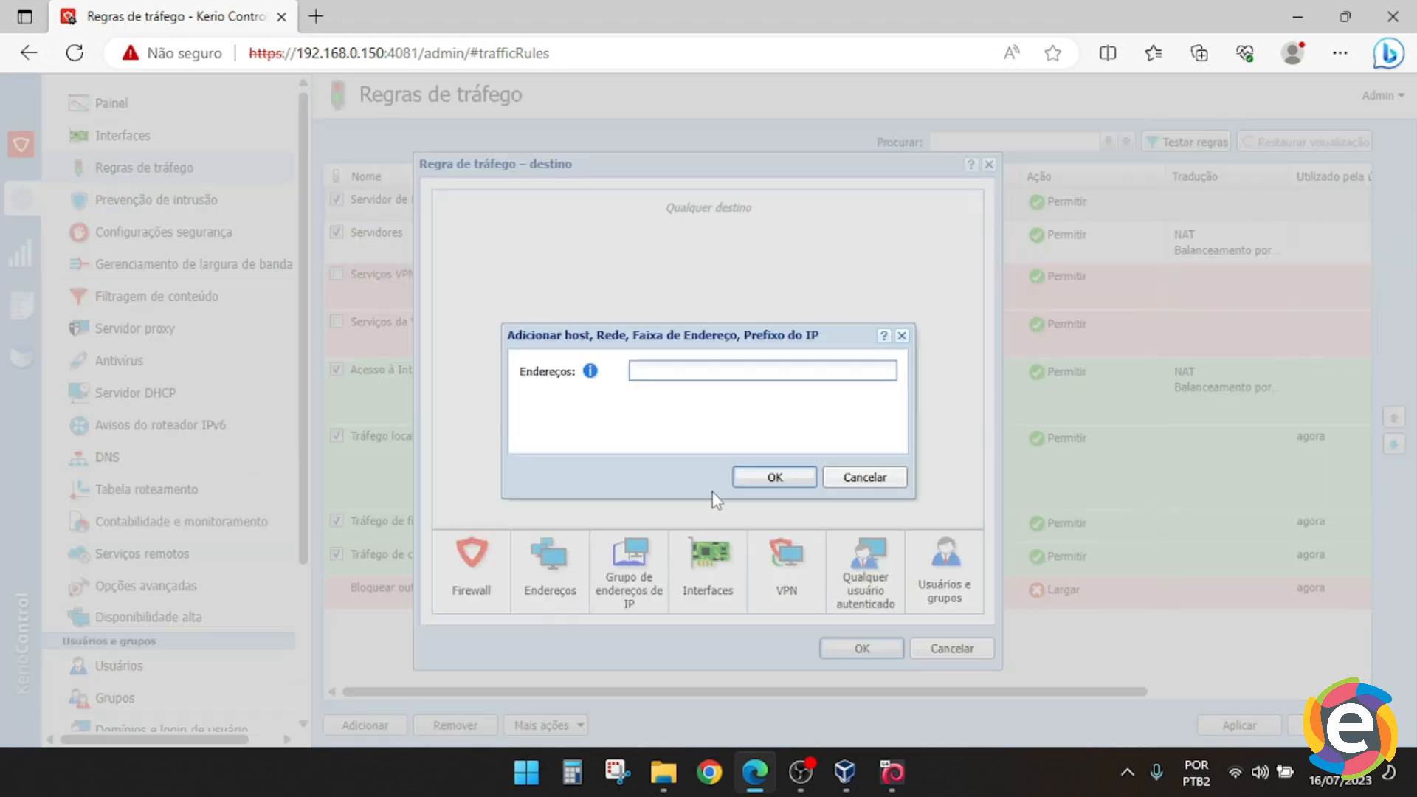
pyautogui.write('177.70,')
pyautogui.press('BackSpace')
pyautogui.write('.70.9')
pyautogui.press('BackSpace')
pyautogui.write('6.20')
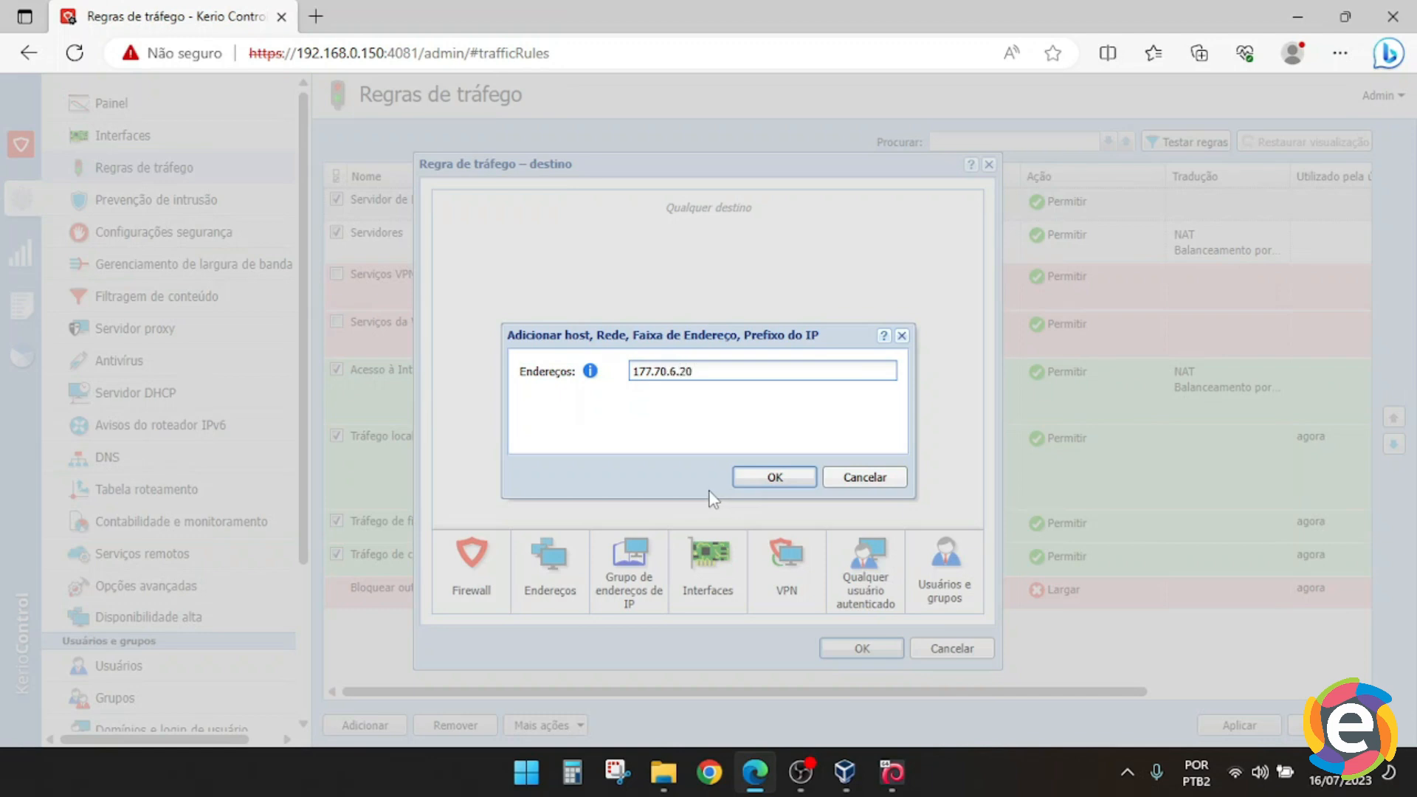
pyautogui.click(766, 481)
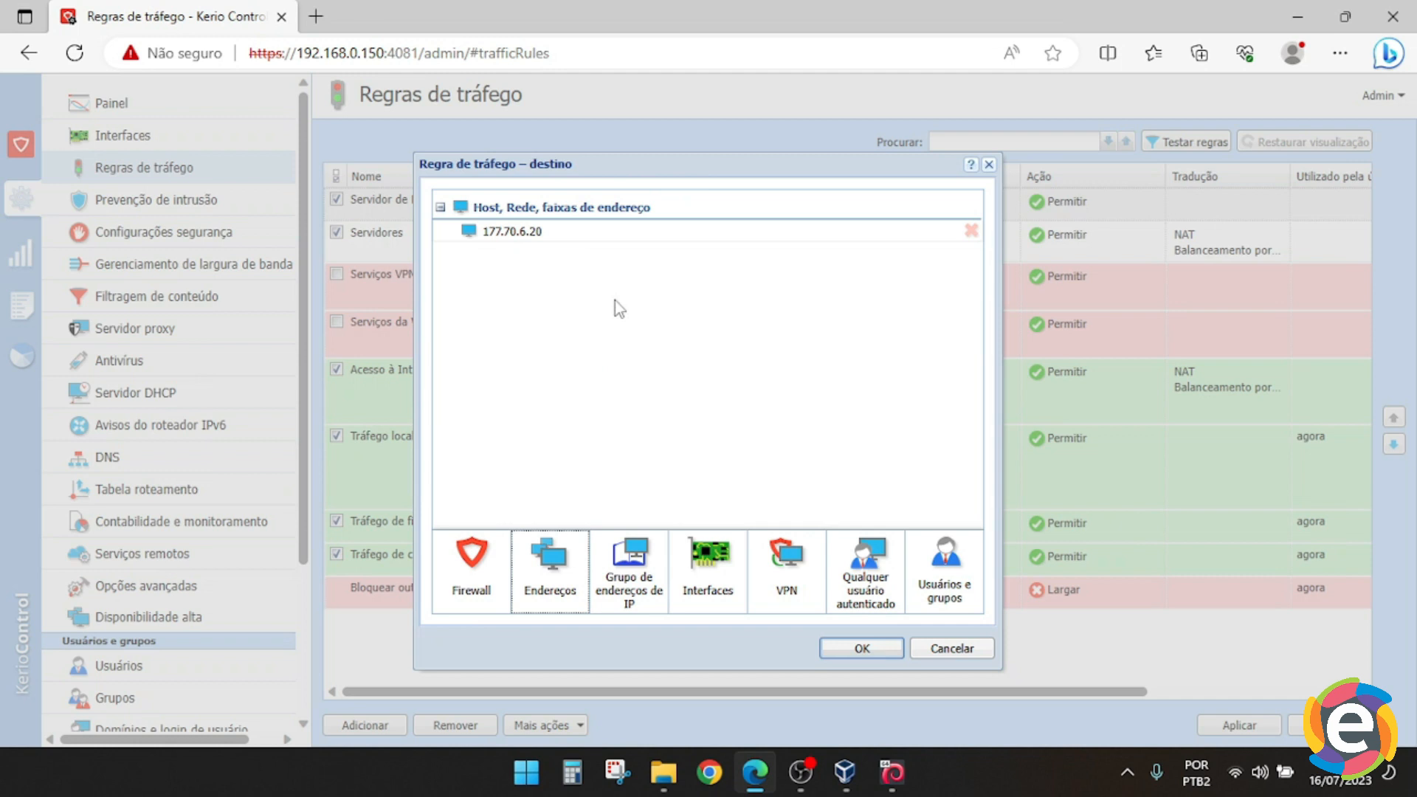
pyautogui.click(470, 565)
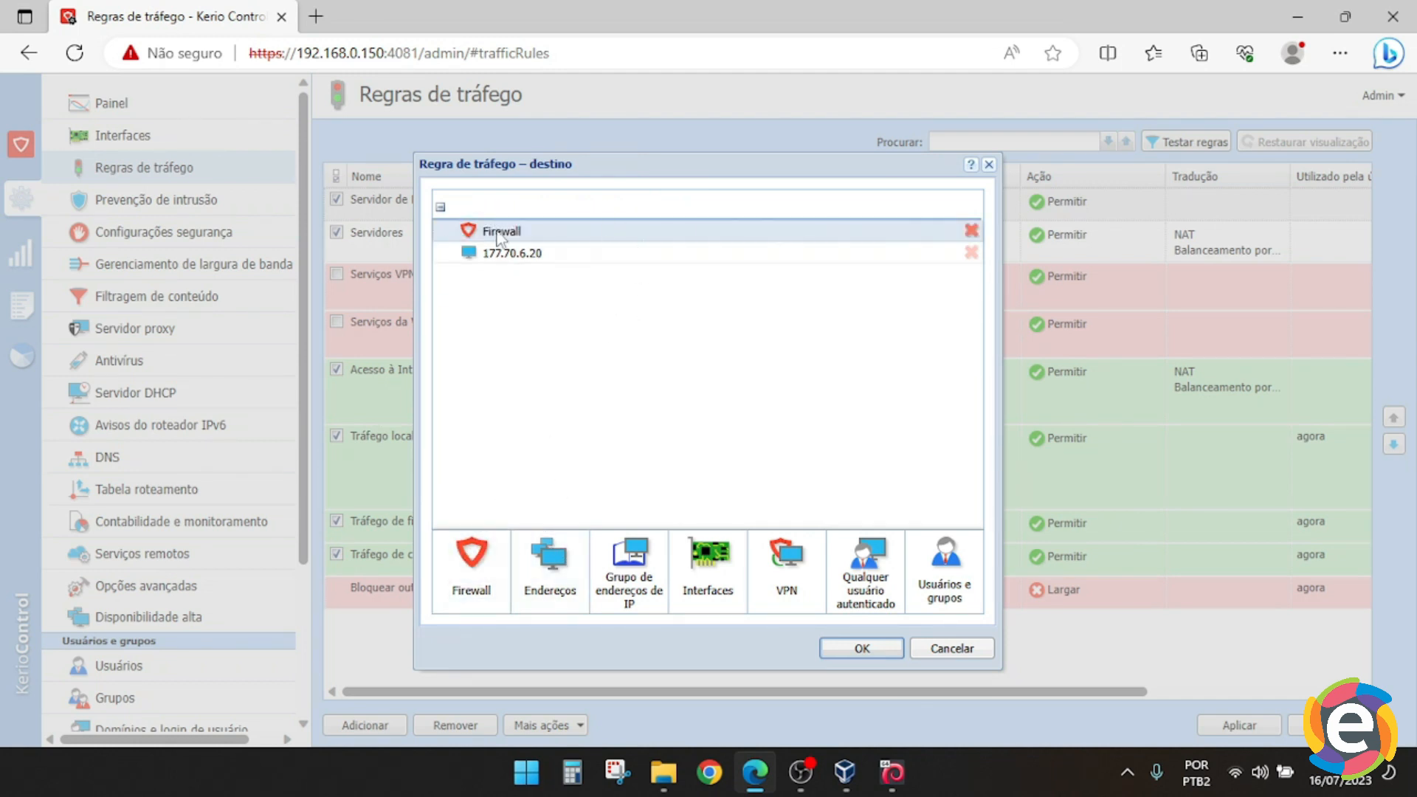
pyautogui.click(971, 230)
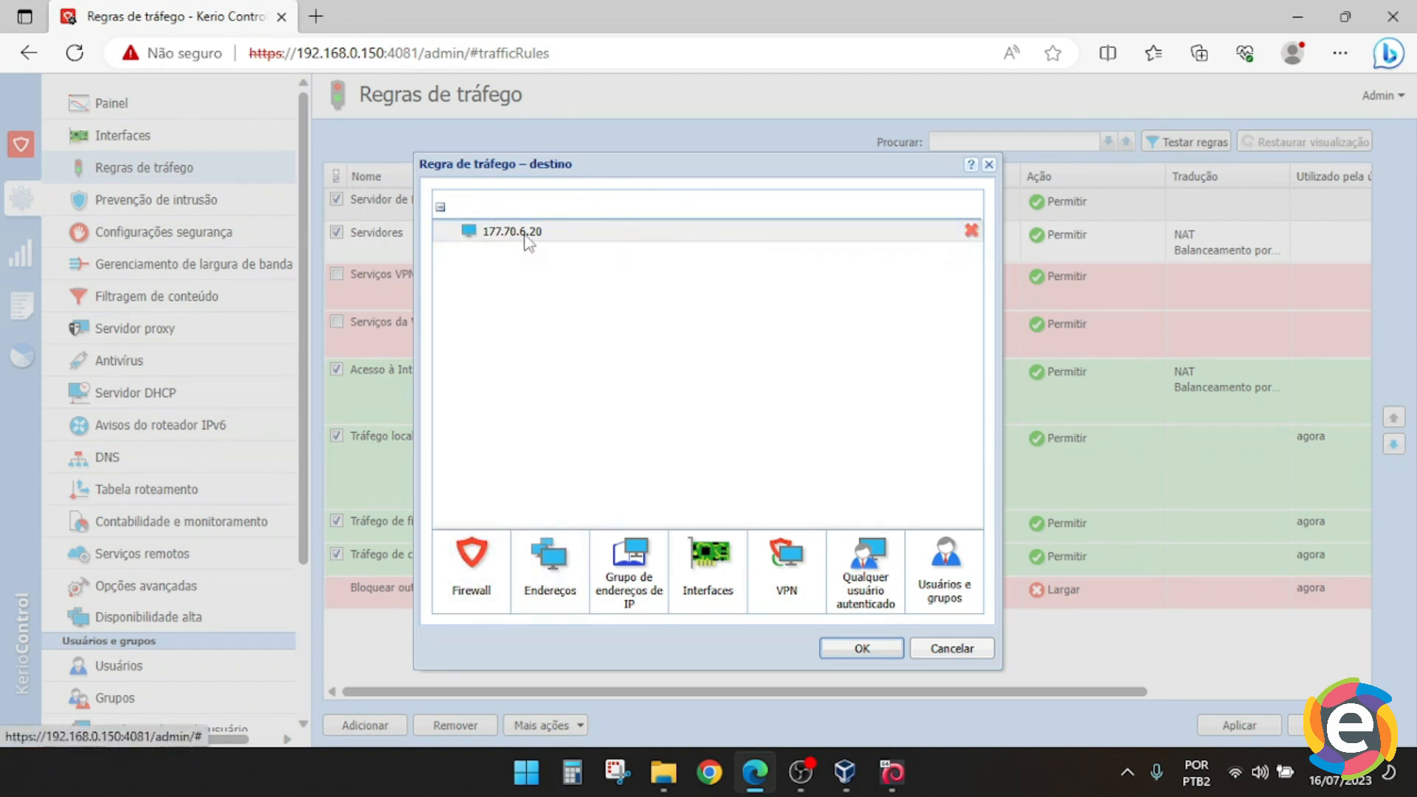
pyautogui.click(857, 647)
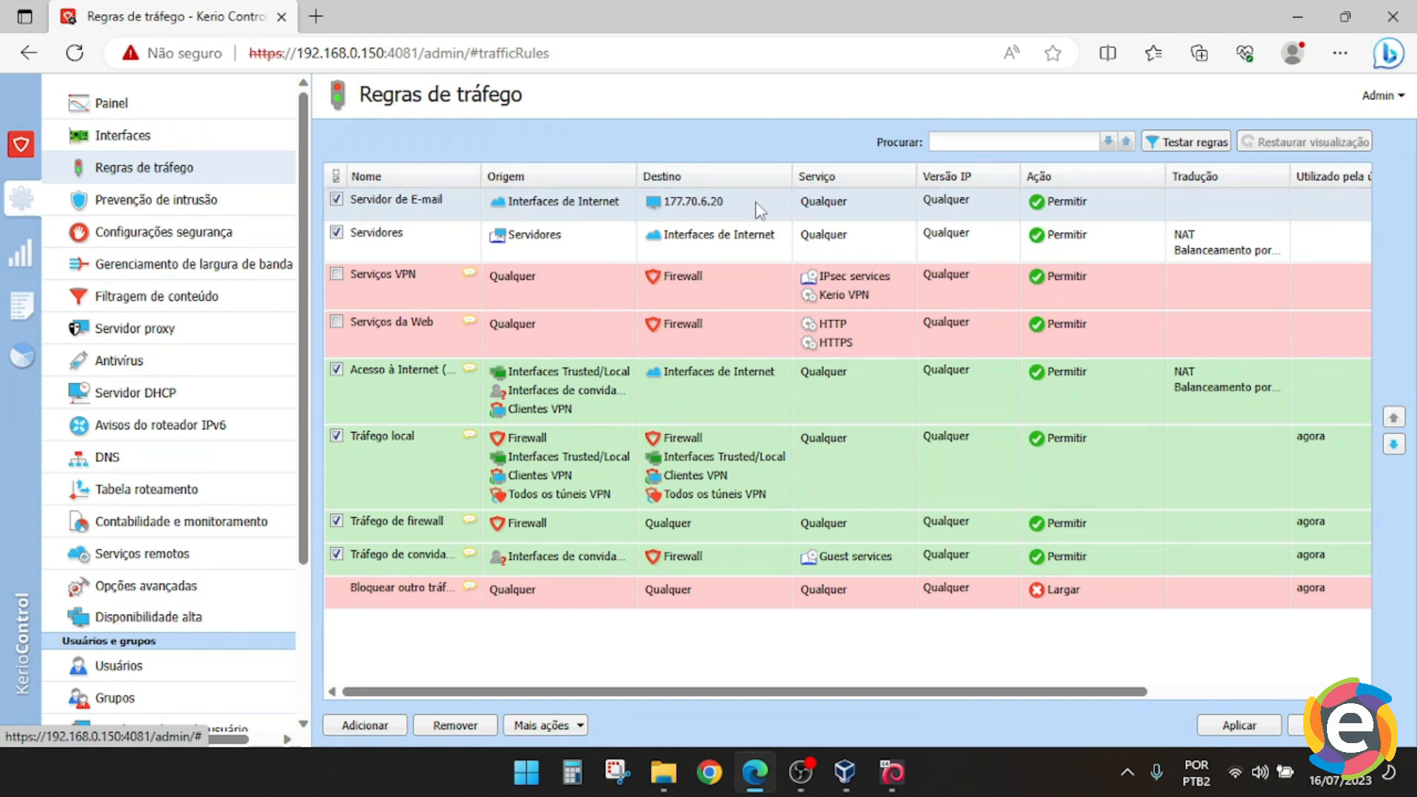
# Open the list of selectable services for the Servidor de E-mail rule
pyautogui.doubleClick(858, 208)
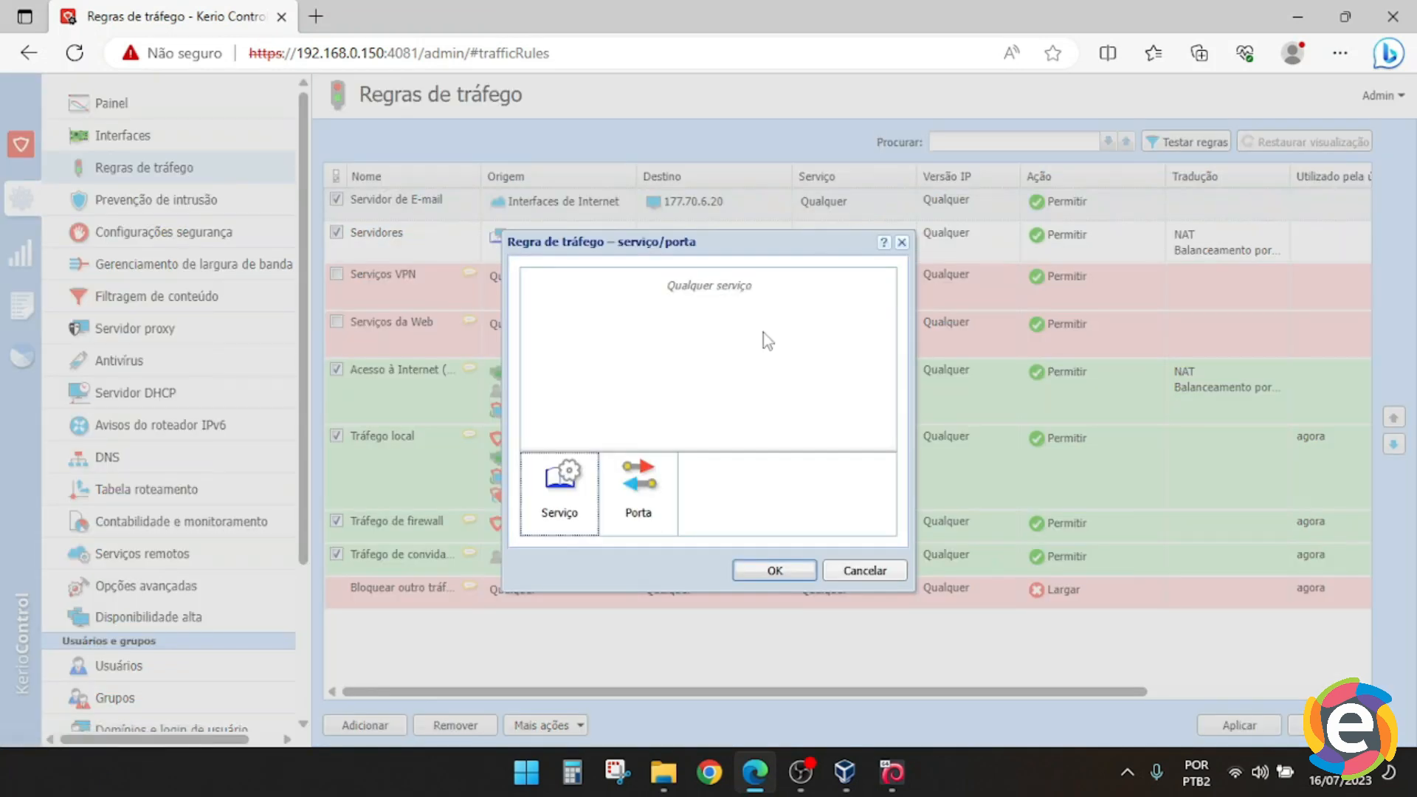
pyautogui.click(559, 487)
pyautogui.click(807, 228)
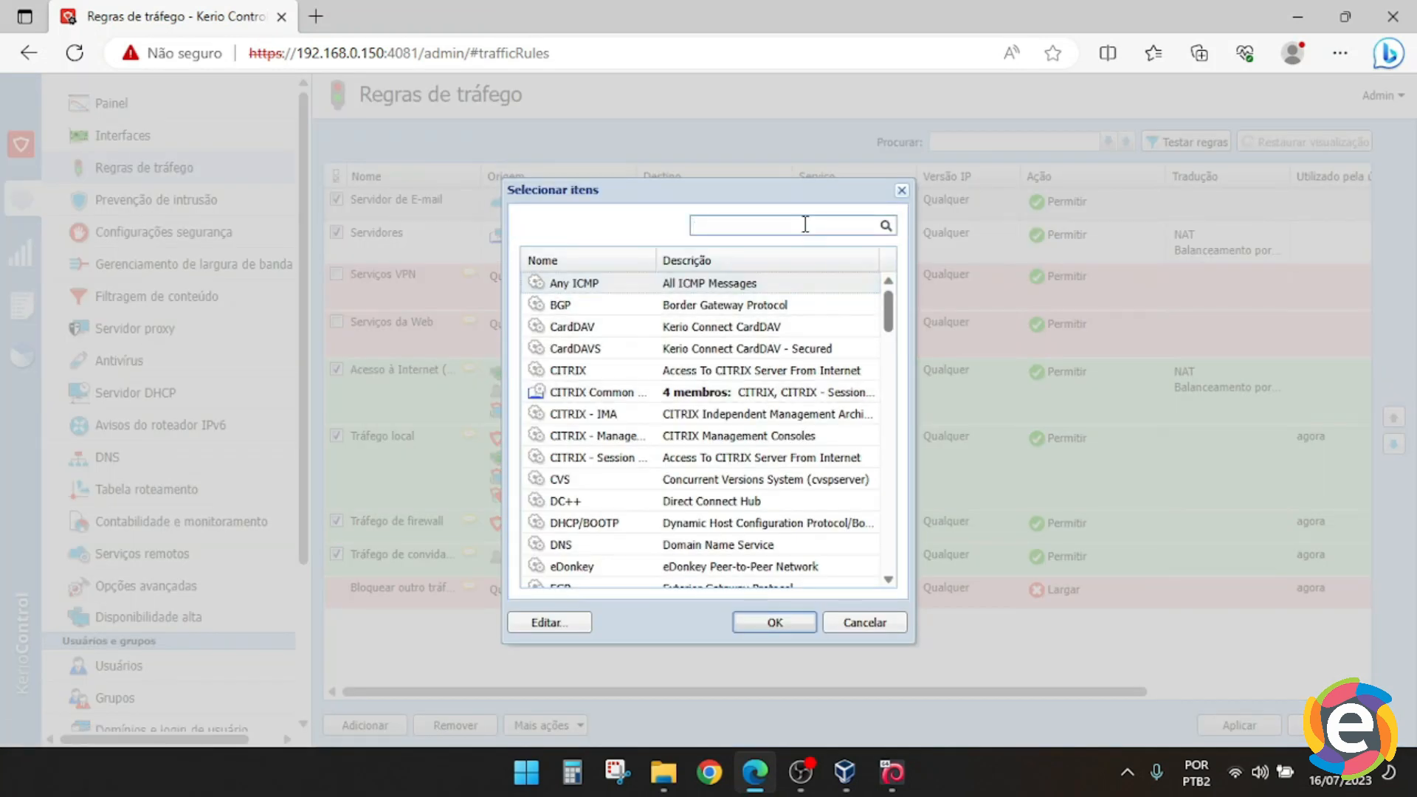
pyautogui.write('email')
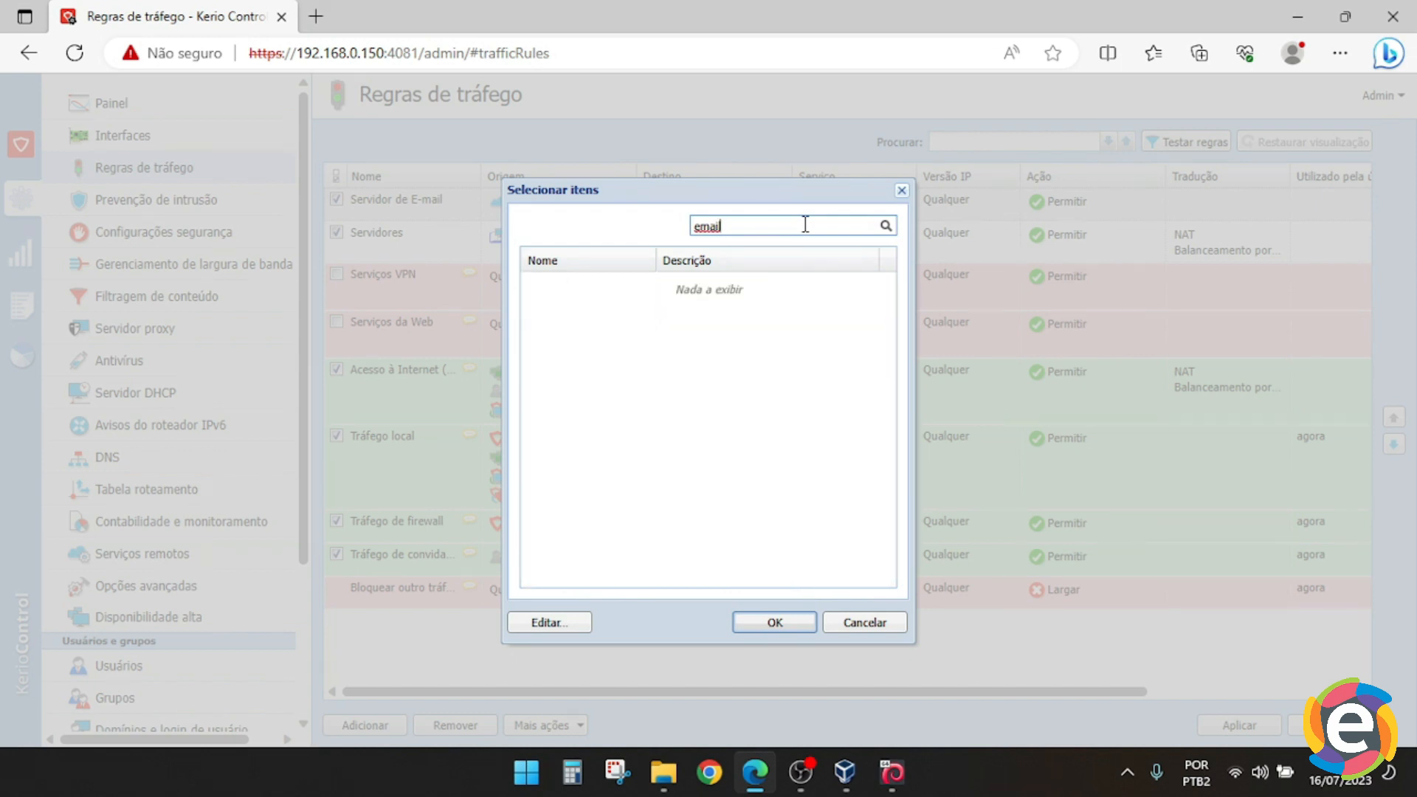
pyautogui.press('BackSpace')
pyautogui.press('BackSpace')
pyautogui.press('BackSpace')
pyautogui.press('BackSpace')
pyautogui.write('-')
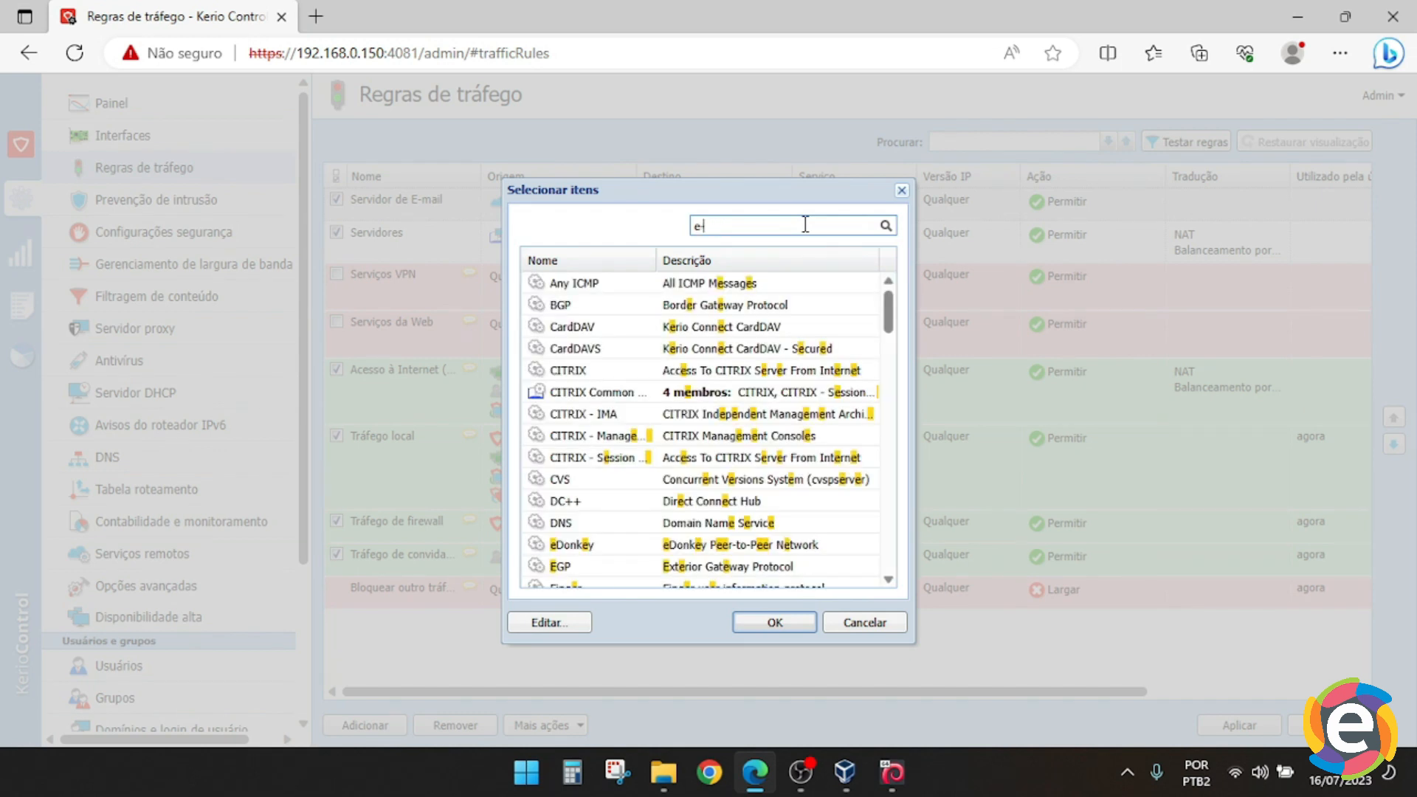
pyautogui.write('mai')
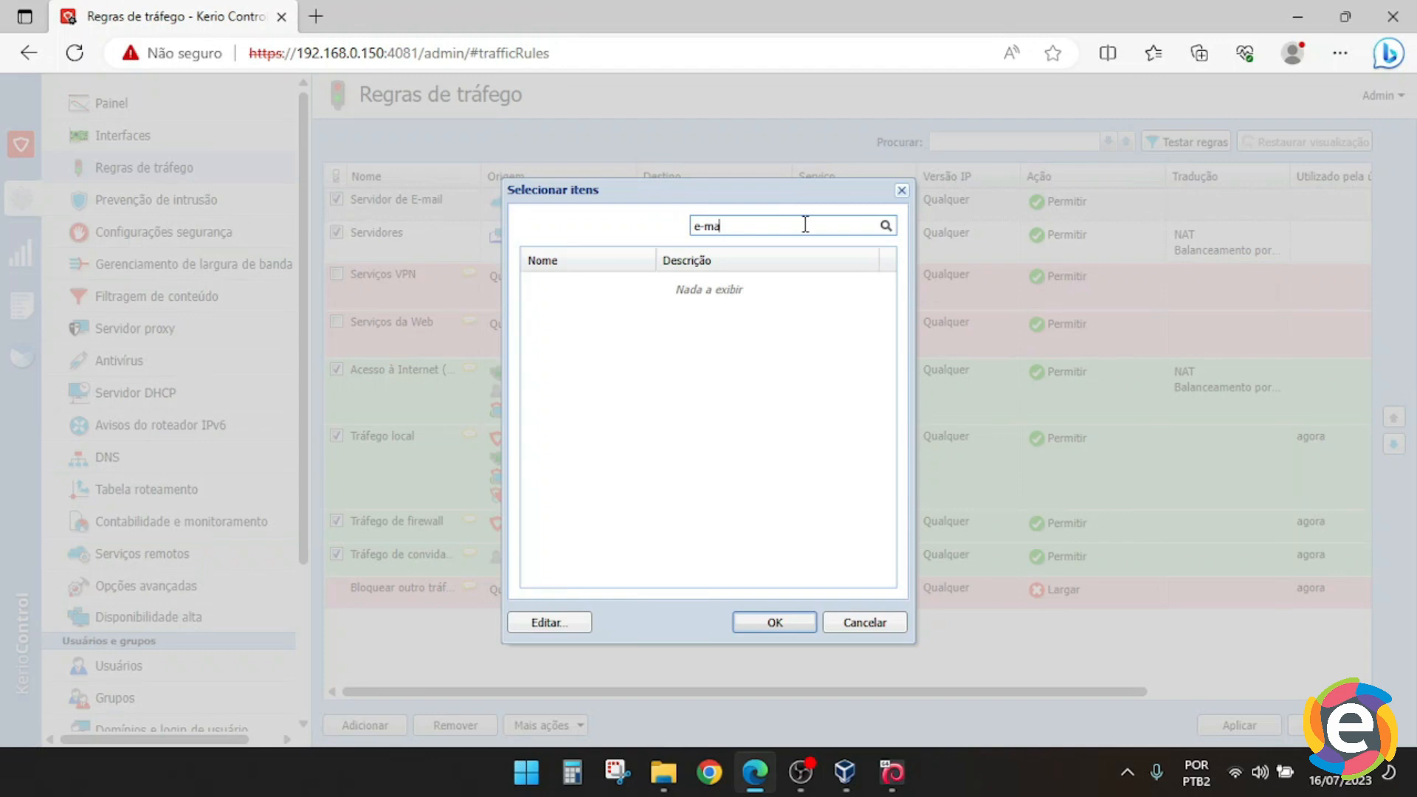
pyautogui.press('BackSpace')
pyautogui.press('BackSpace')
pyautogui.press('BackSpace')
pyautogui.press('BackSpace')
pyautogui.press('BackSpace')
pyautogui.write('e')
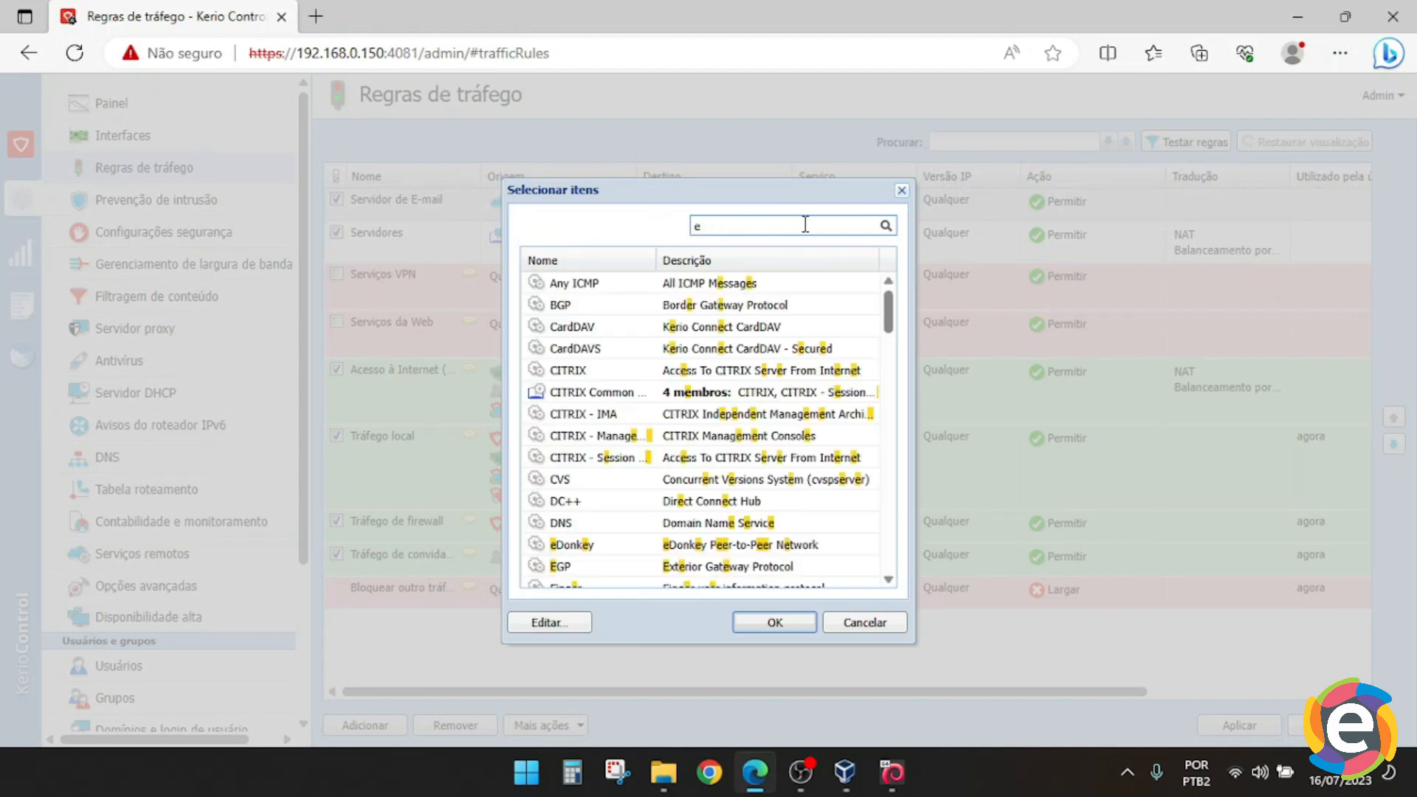
pyautogui.write('ma')
pyautogui.press('BackSpace')
pyautogui.press('BackSpace')
pyautogui.press('BackSpace')
# Search the services for conn, set Kerio Connect services as the rule's service, and fit the Serviço column to its content
pyautogui.write('conn')
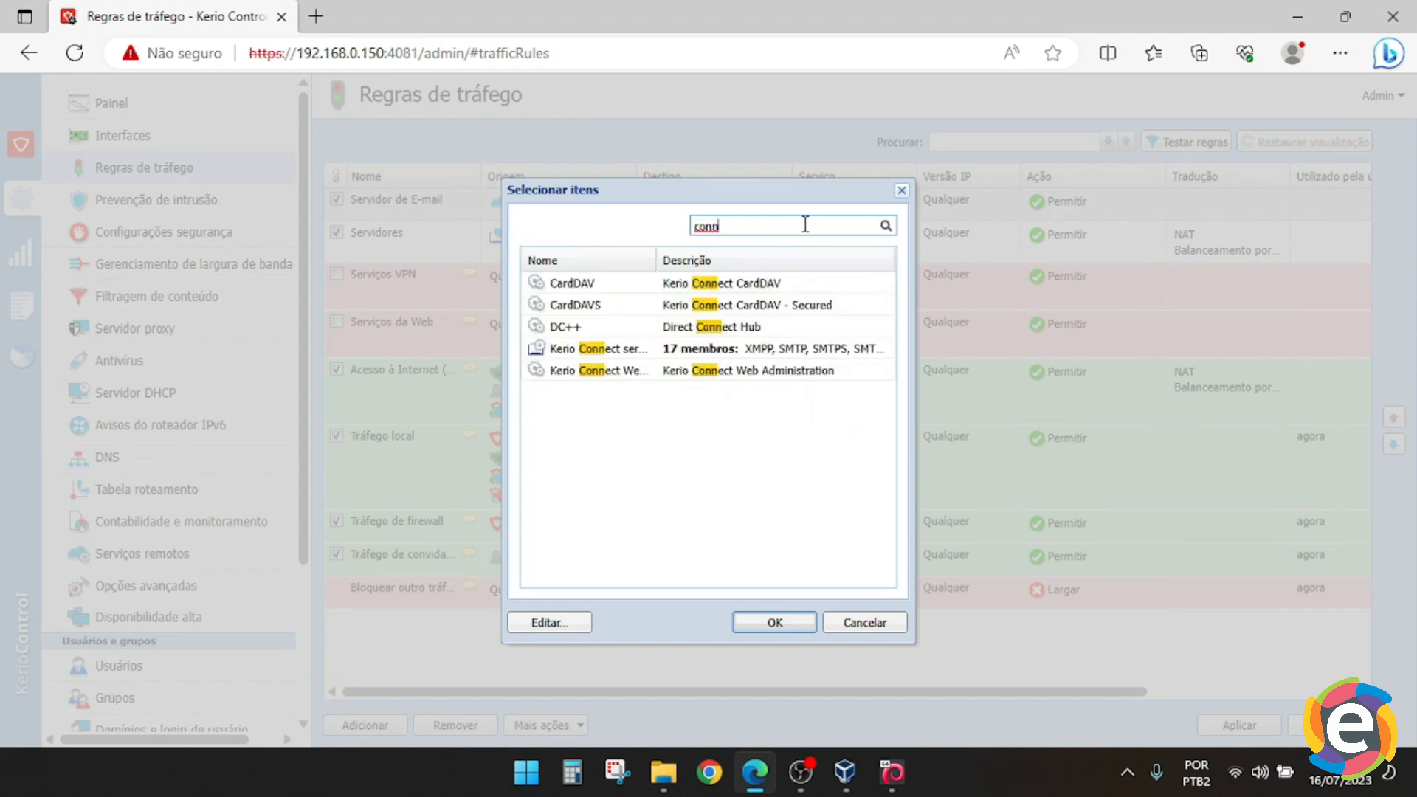
pyautogui.moveTo(656, 260); pyautogui.dragTo(737, 260)
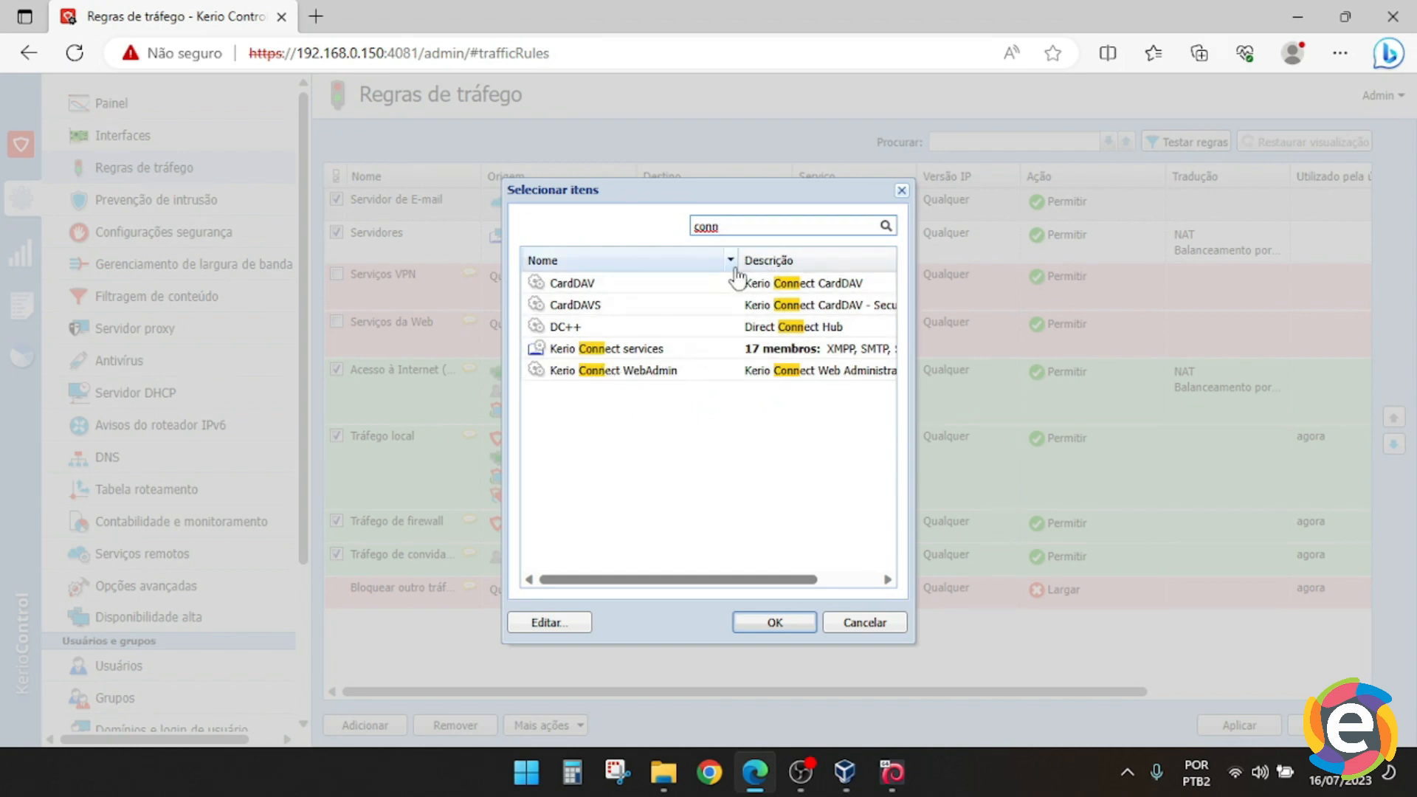
pyautogui.moveTo(738, 259); pyautogui.dragTo(696, 260)
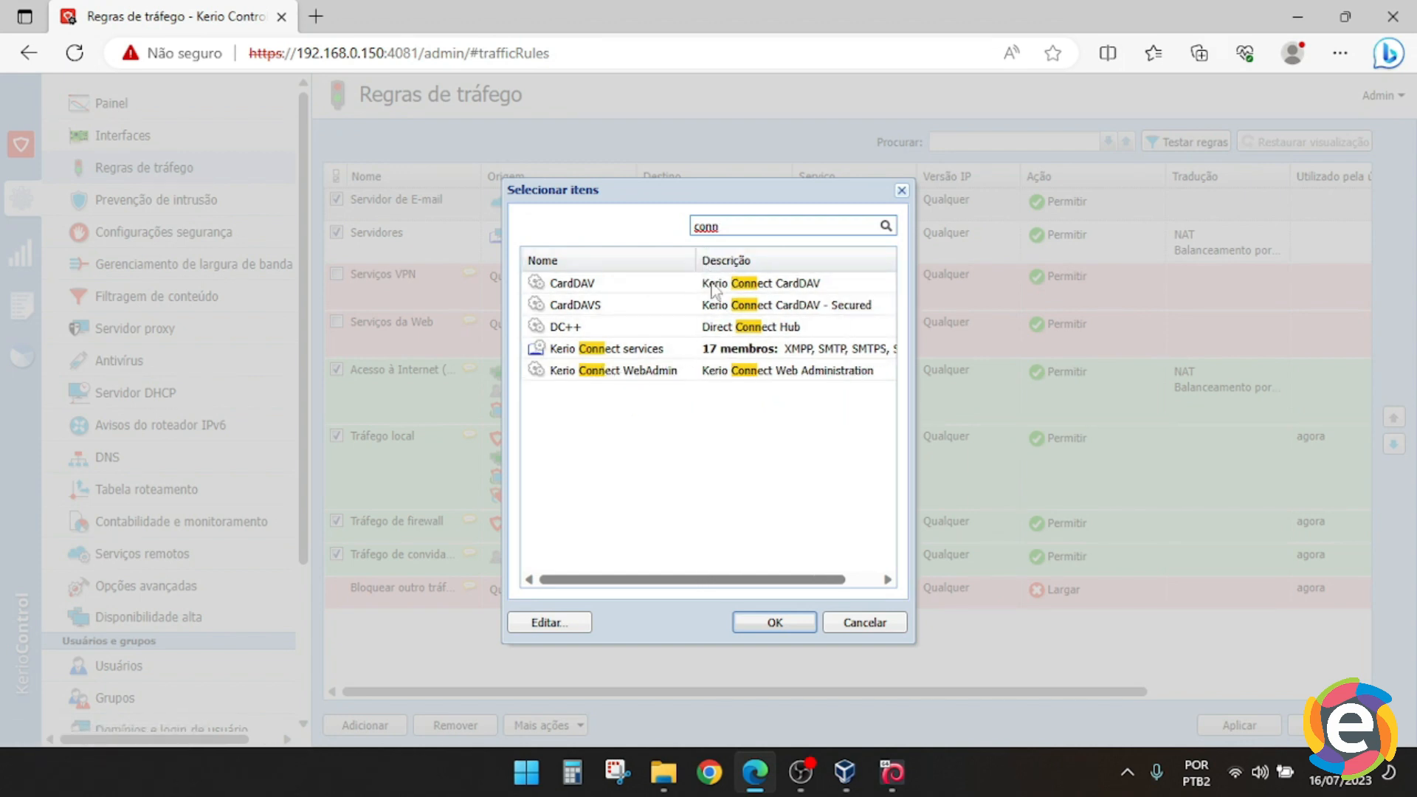
pyautogui.click(797, 353)
pyautogui.moveTo(767, 582); pyautogui.dragTo(878, 382)
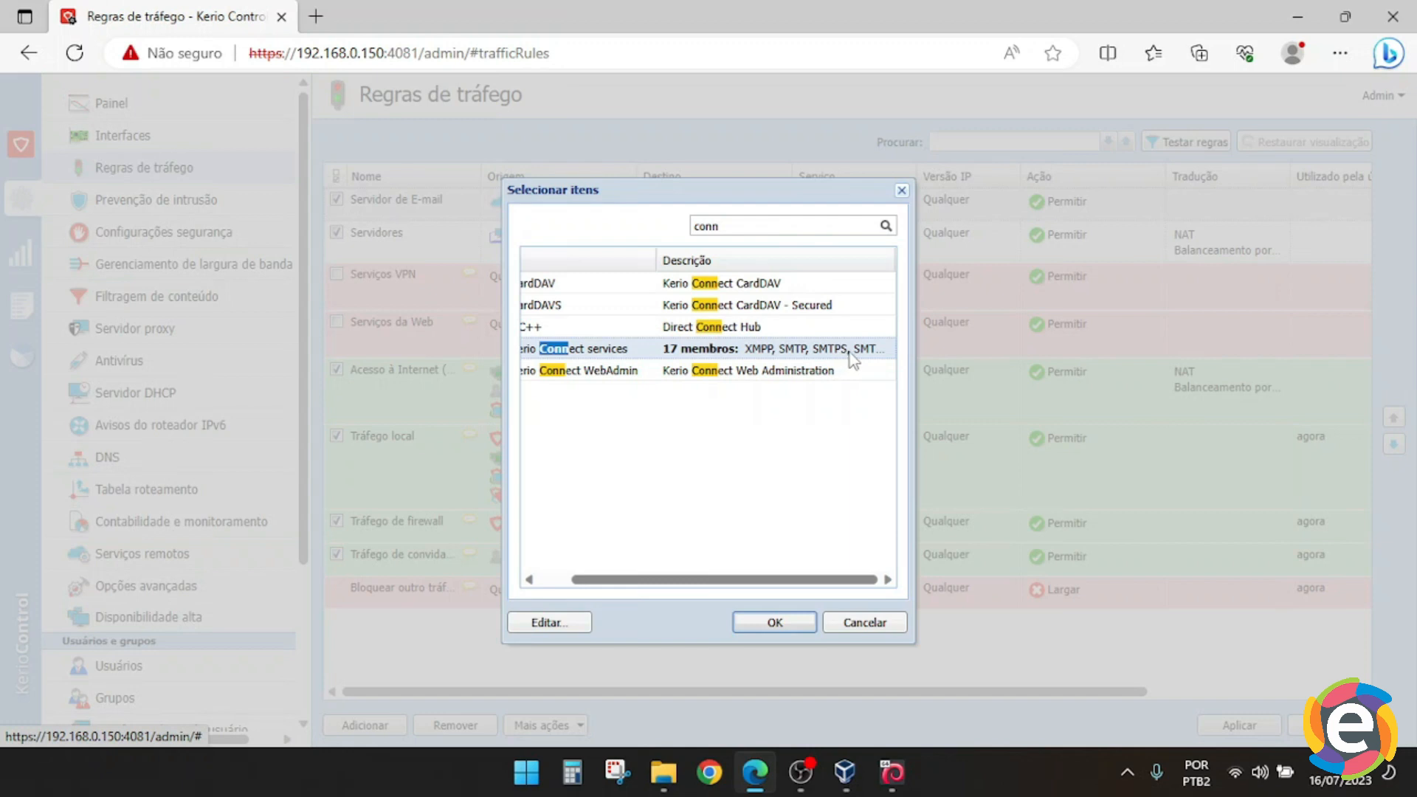
pyautogui.moveTo(758, 581); pyautogui.dragTo(649, 581)
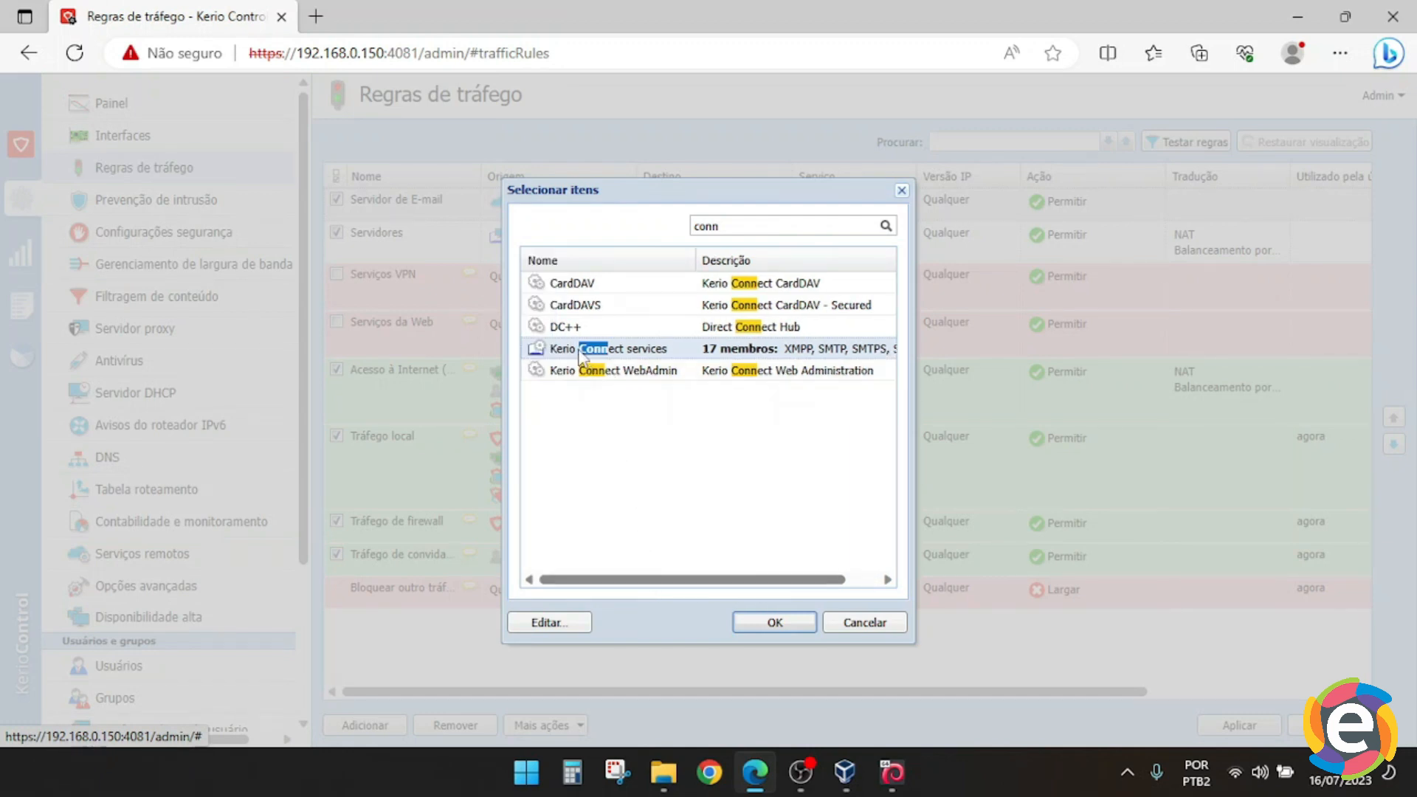
pyautogui.doubleClick(641, 349)
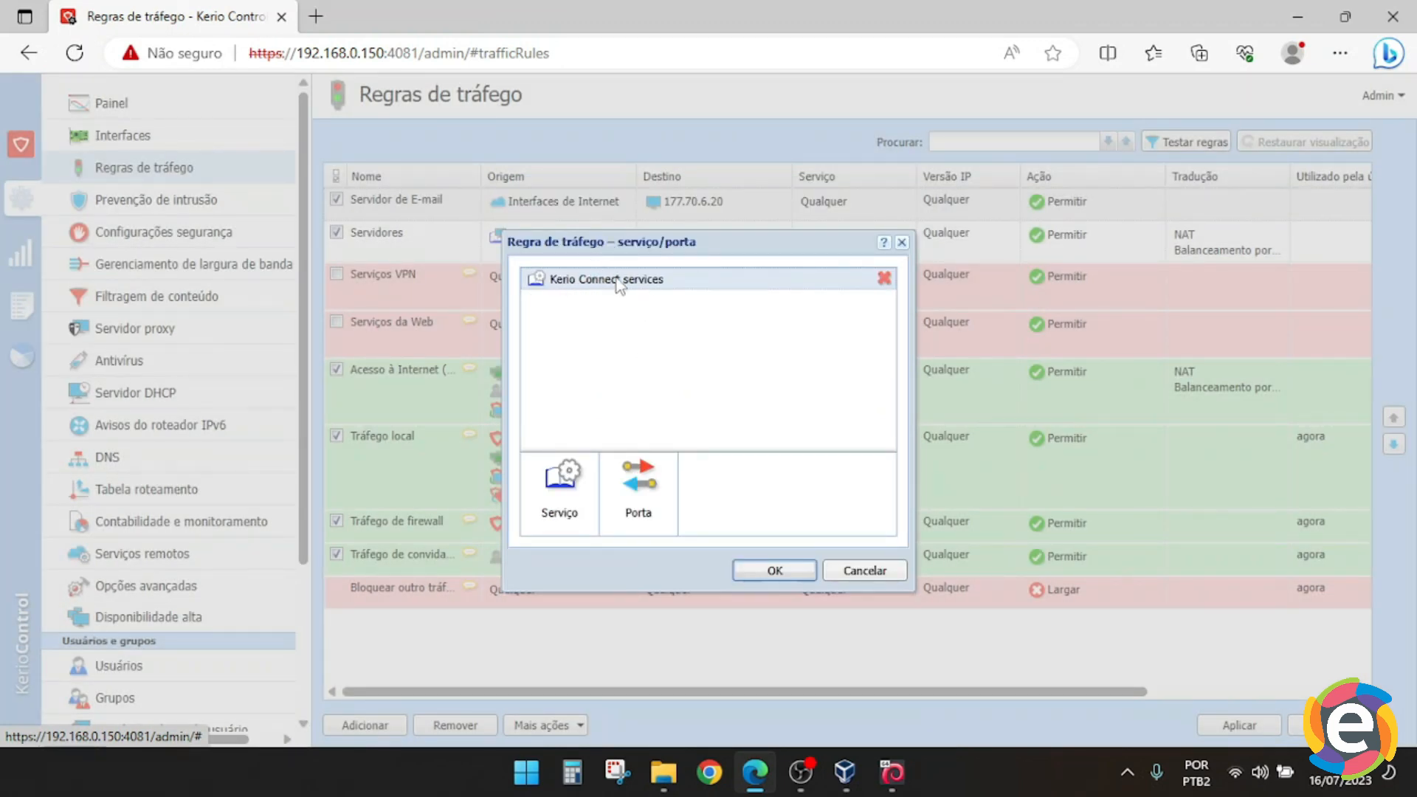
pyautogui.click(769, 572)
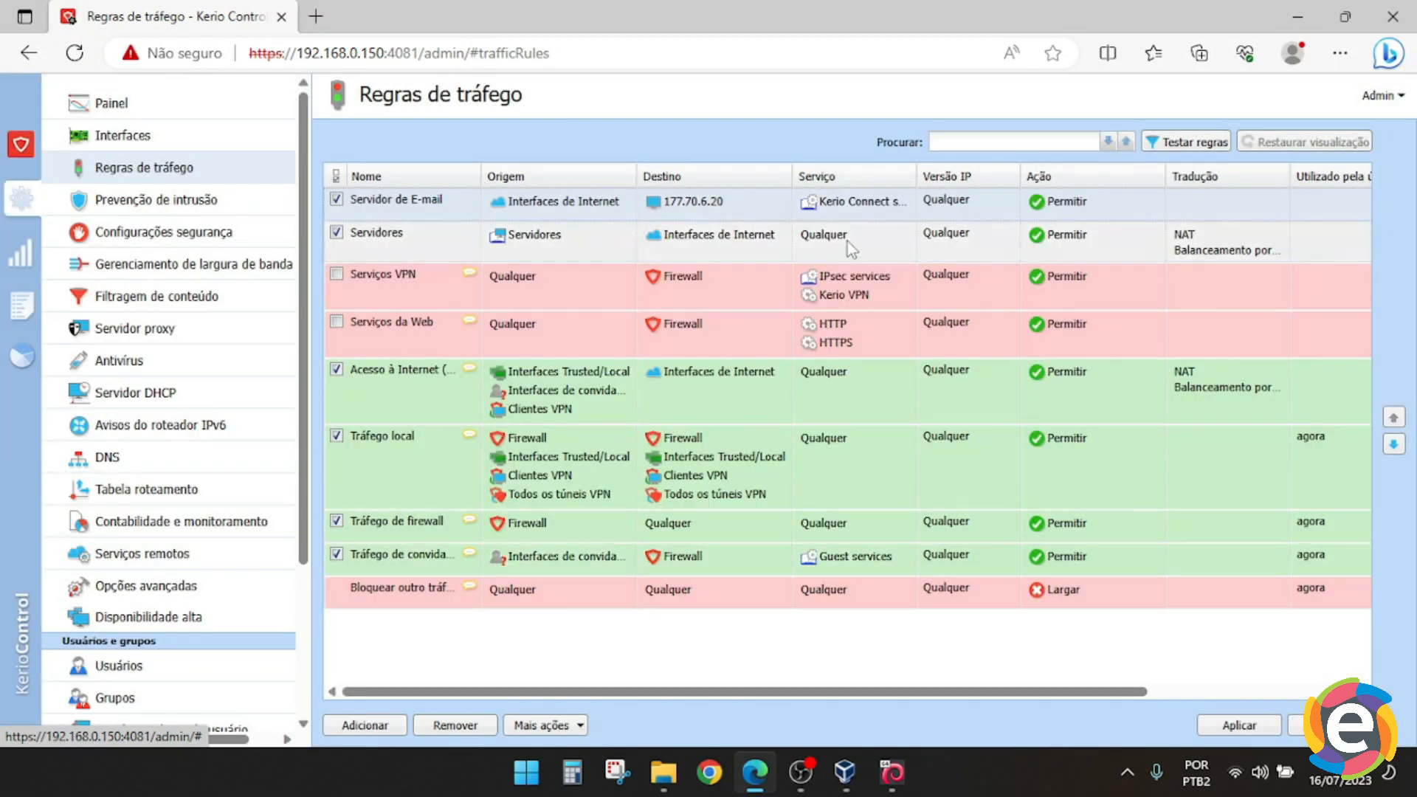
pyautogui.doubleClick(916, 175)
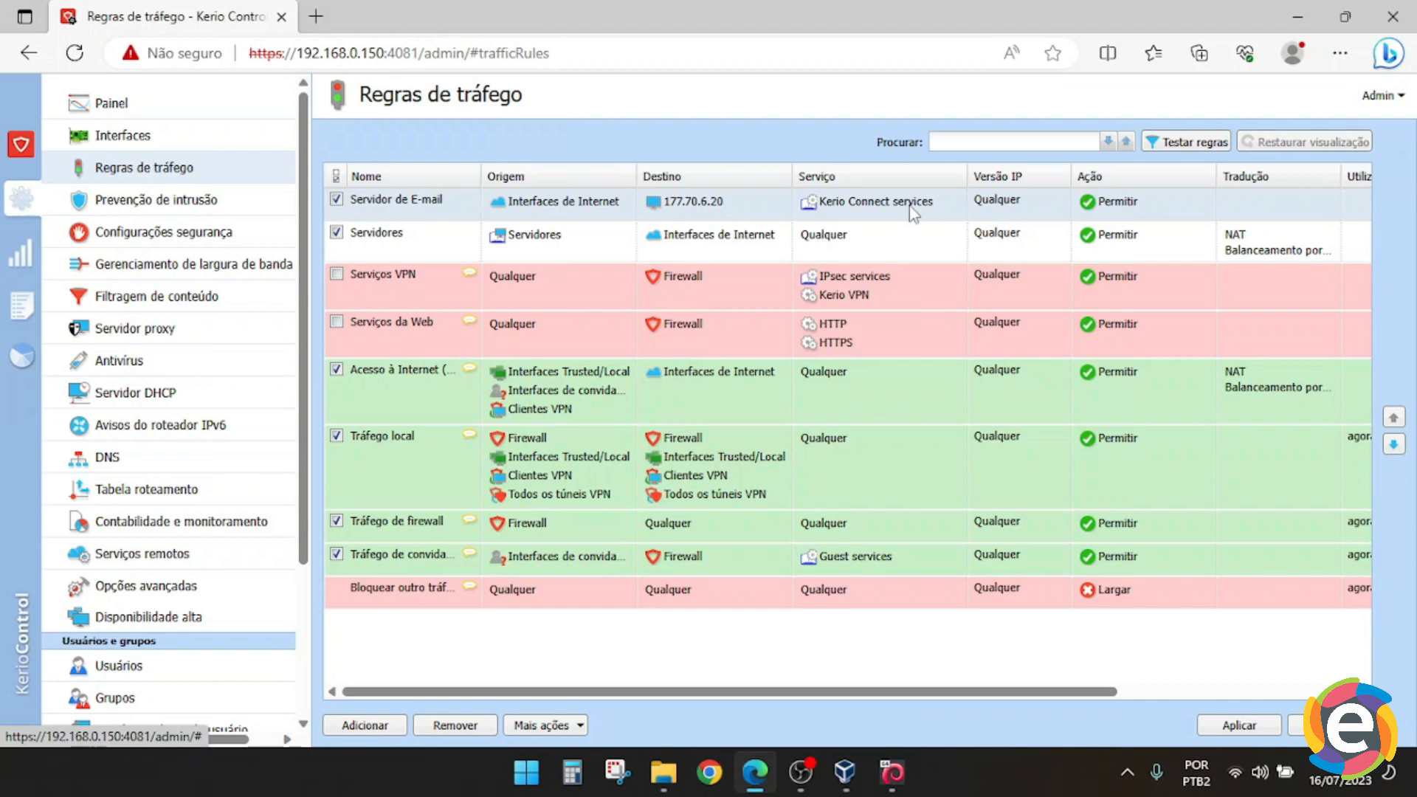
# Enable destination NAT for the Servidor de E-mail rule to IPv4 host 192.168.0.100 and apply the traffic rule changes
pyautogui.doubleClick(1262, 206)
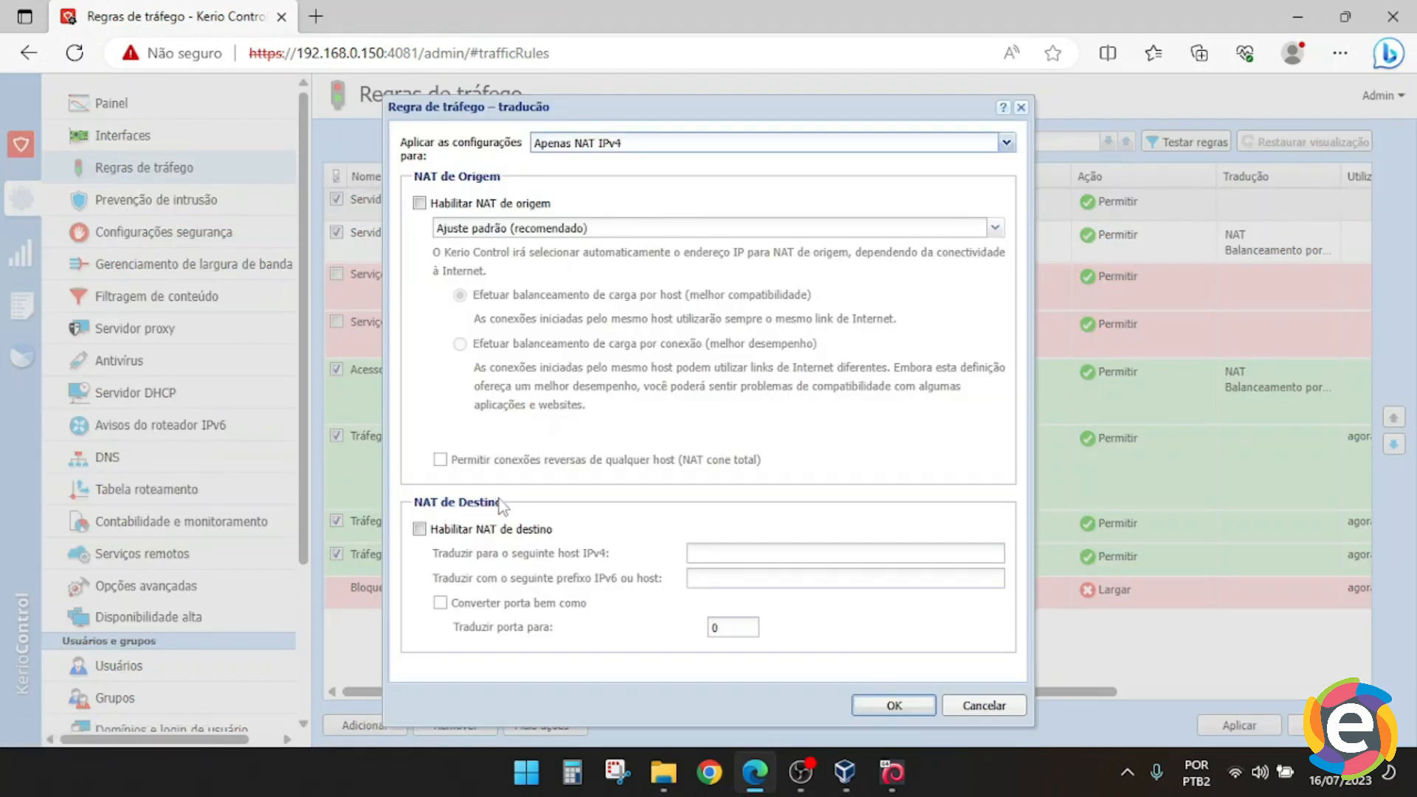
pyautogui.click(419, 529)
pyautogui.click(768, 555)
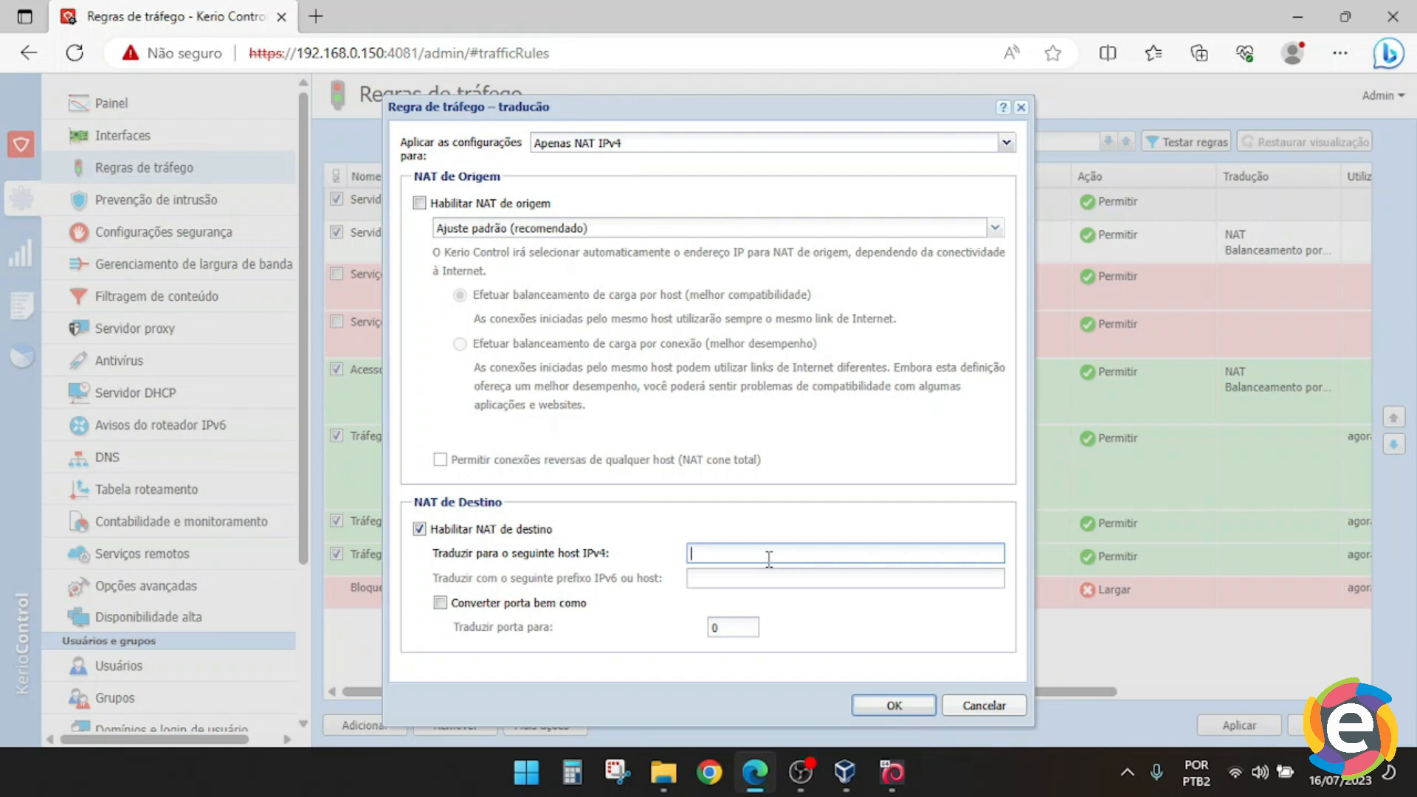
pyautogui.write('168.')
pyautogui.press('BackSpace')
pyautogui.write('2.168.')
pyautogui.press('BackSpace')
pyautogui.press('BackSpace')
pyautogui.press('BackSpace')
pyautogui.press('BackSpace')
pyautogui.press('BackSpace')
pyautogui.press('BackSpace')
pyautogui.press('BackSpace')
pyautogui.press('BackSpace')
pyautogui.write('192.168.0.100')
pyautogui.click(893, 707)
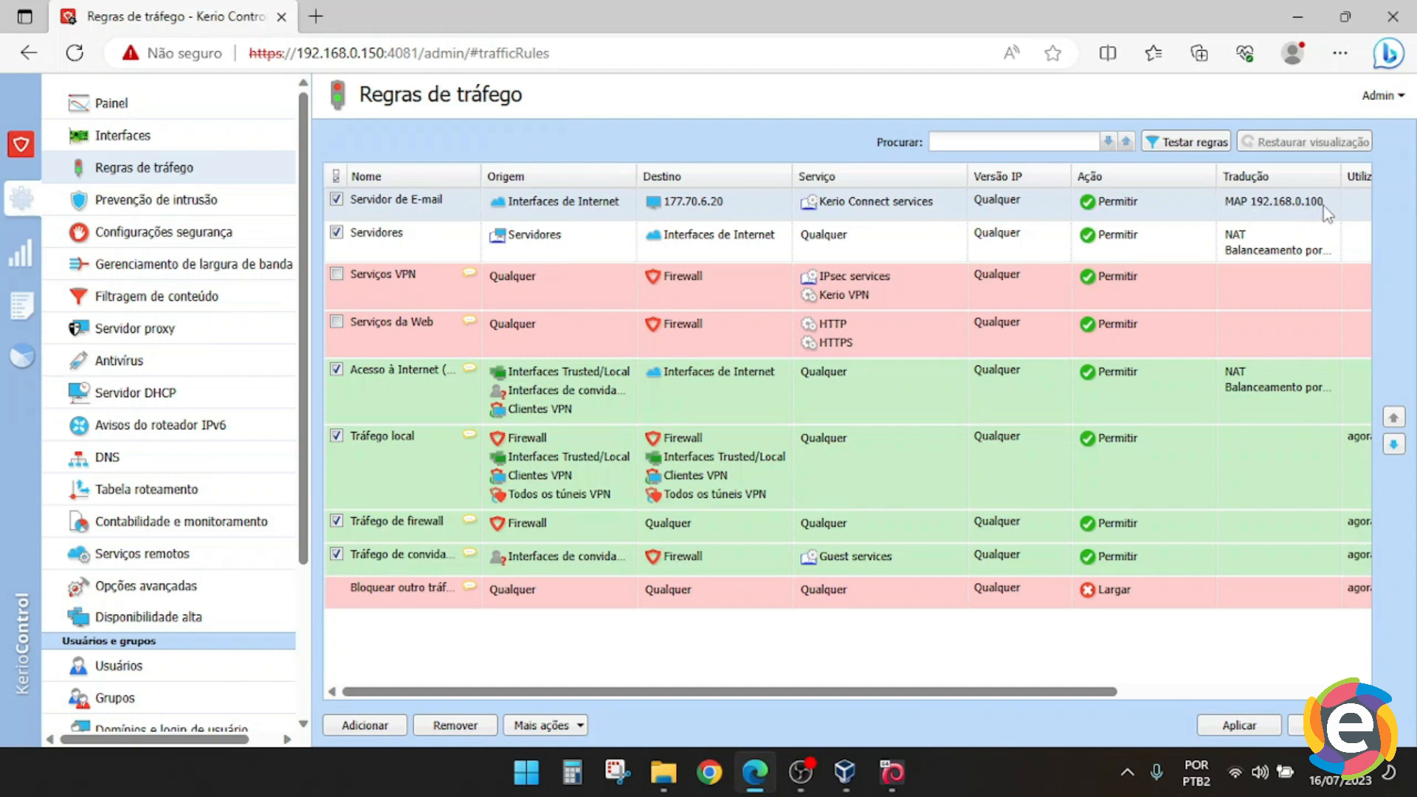
pyautogui.click(1244, 725)
# Replace the Servidor de E-mail rule's service with RDP and apply the traffic rule changes
pyautogui.doubleClick(870, 204)
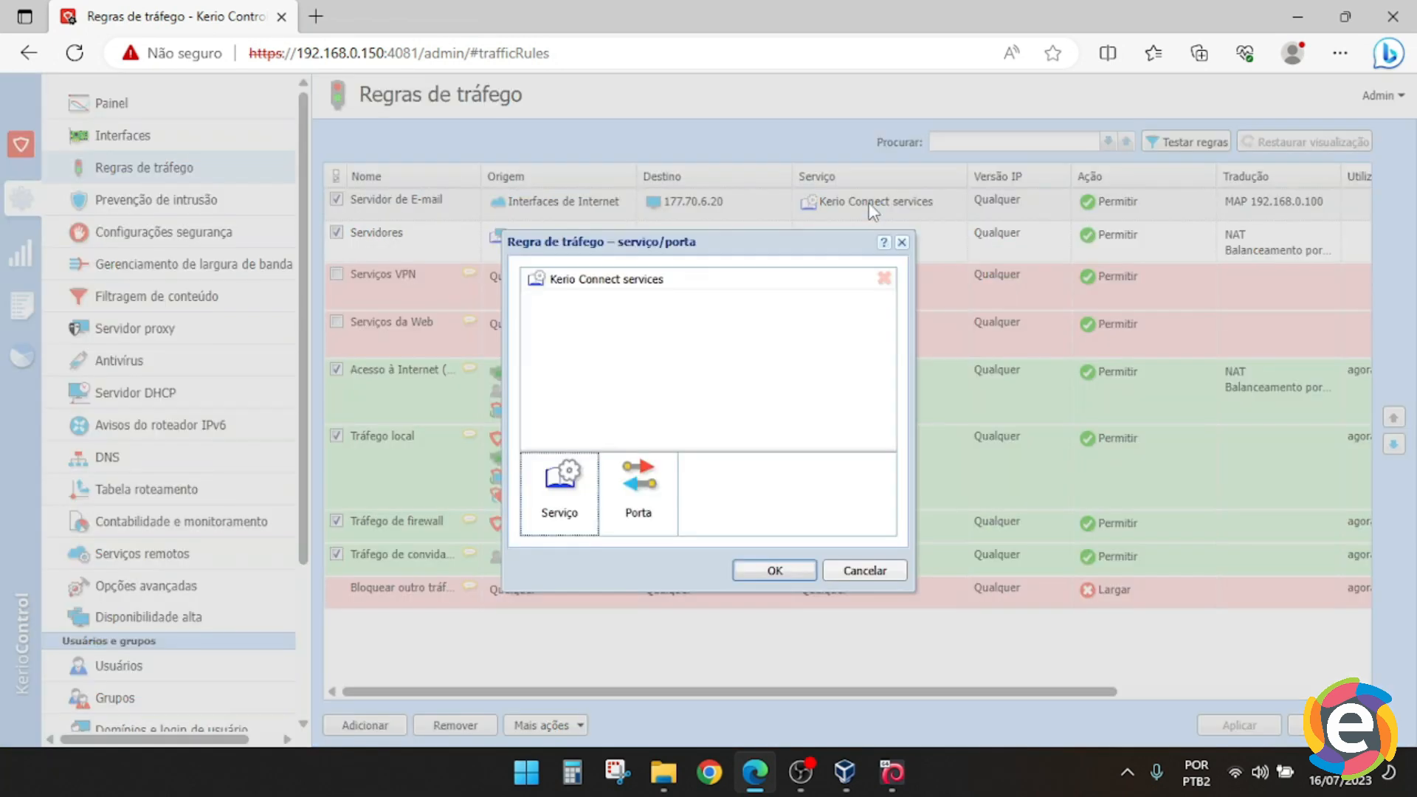
pyautogui.click(885, 278)
pyautogui.click(561, 494)
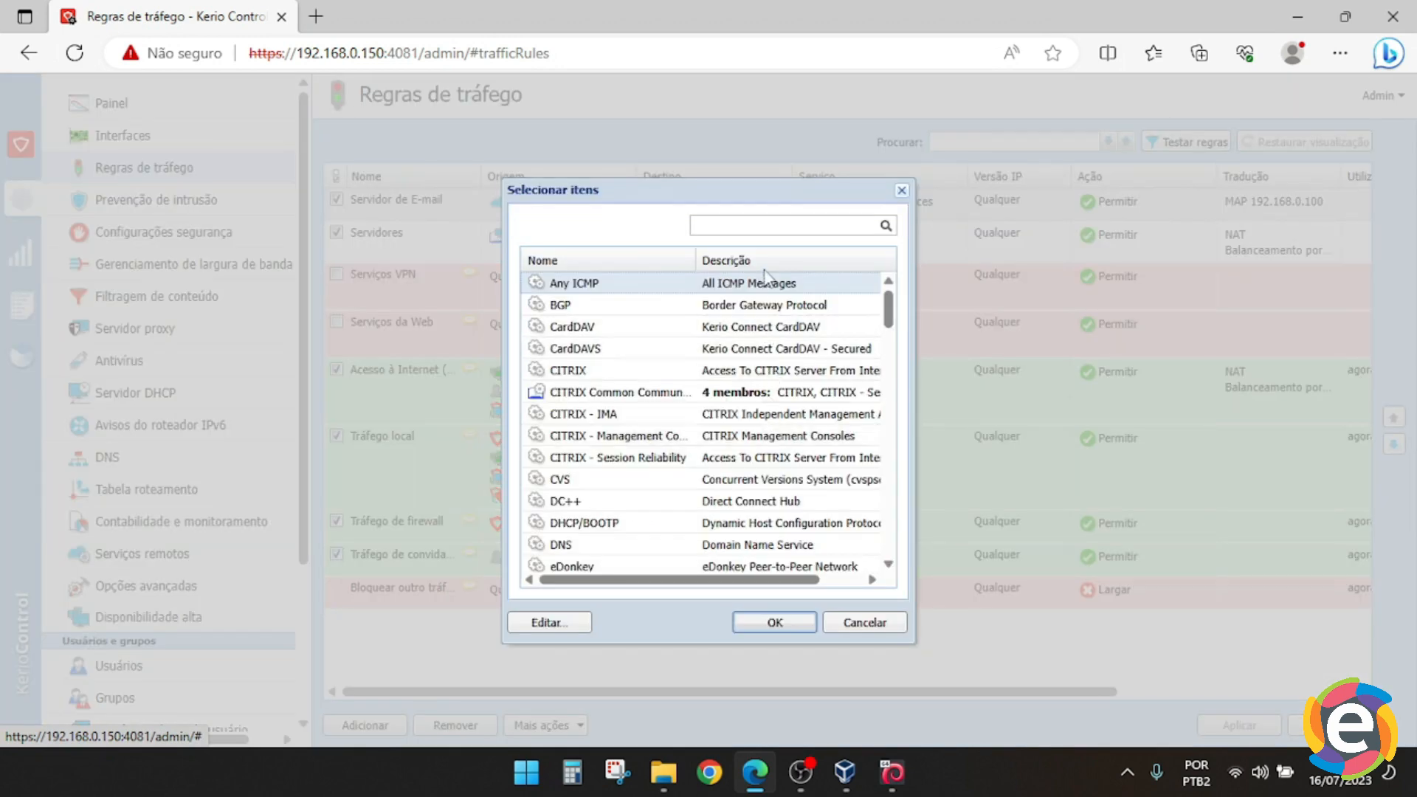
pyautogui.click(757, 228)
pyautogui.write('rdp')
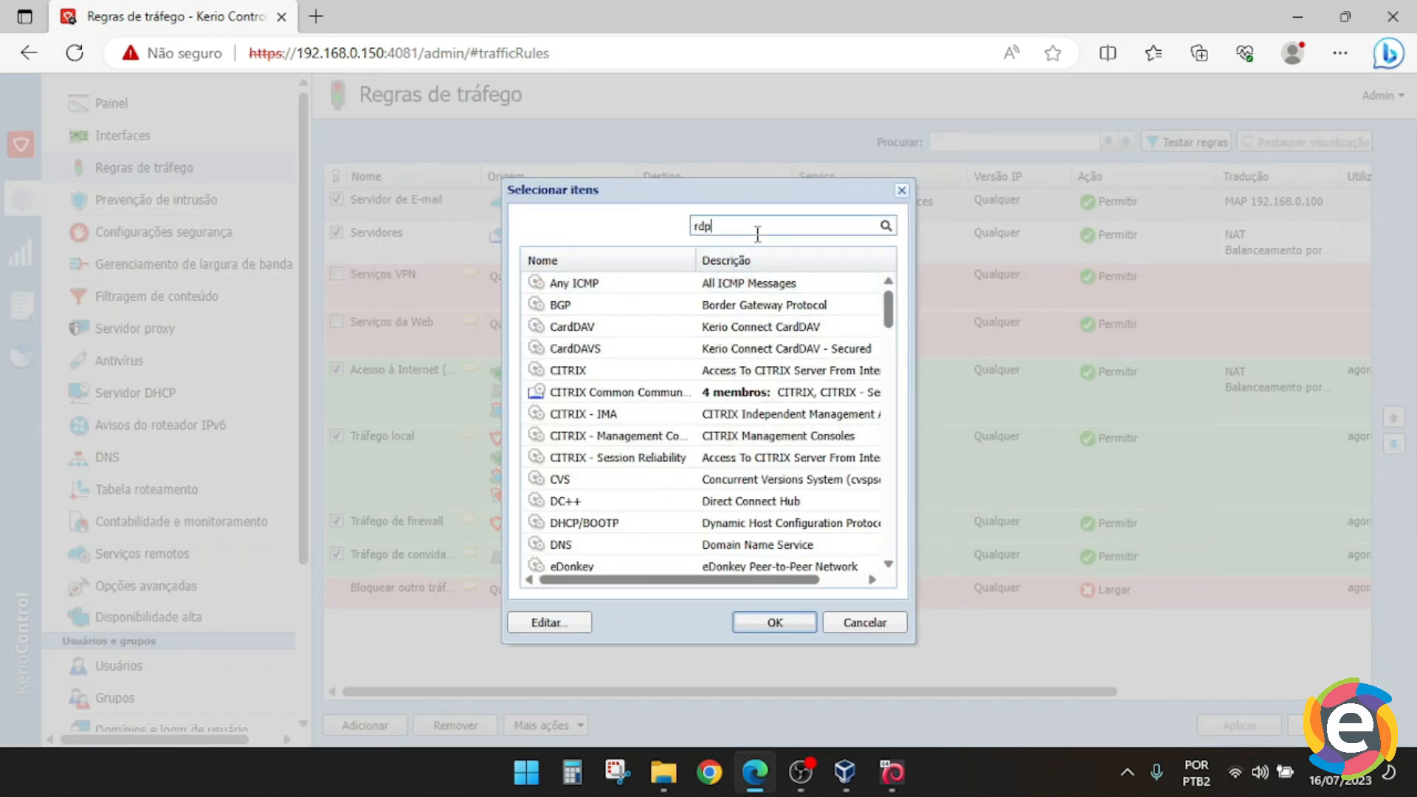
pyautogui.doubleClick(735, 284)
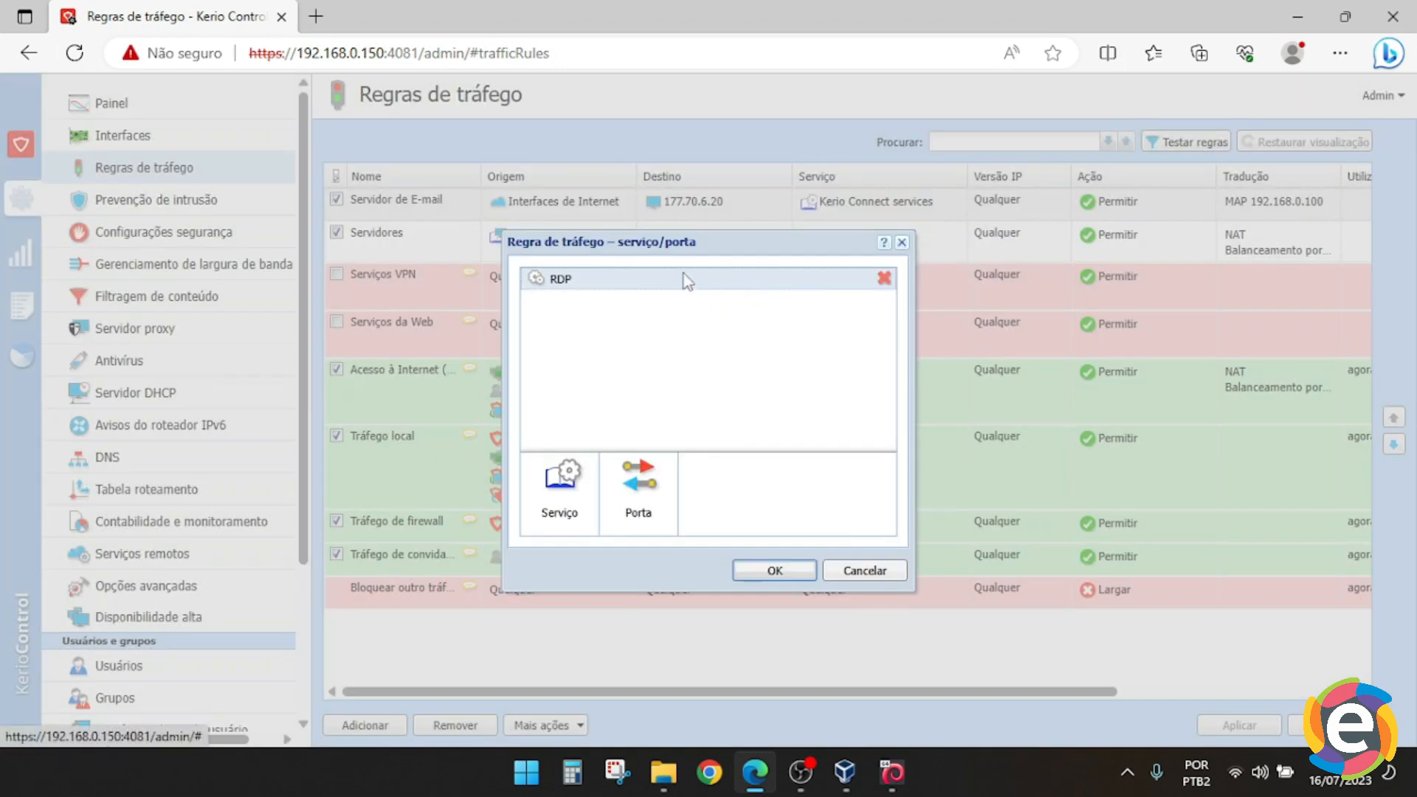
pyautogui.click(771, 572)
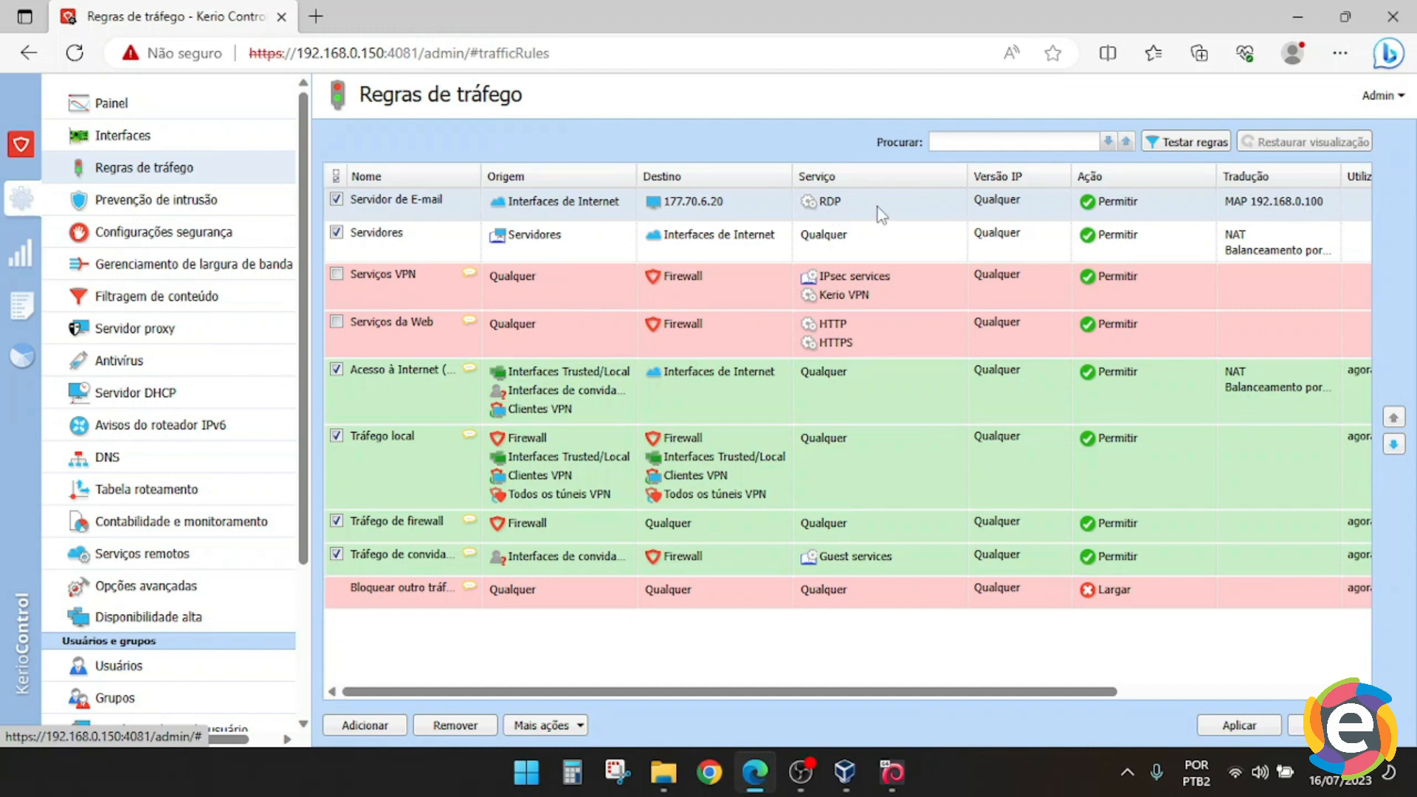
pyautogui.click(1252, 724)
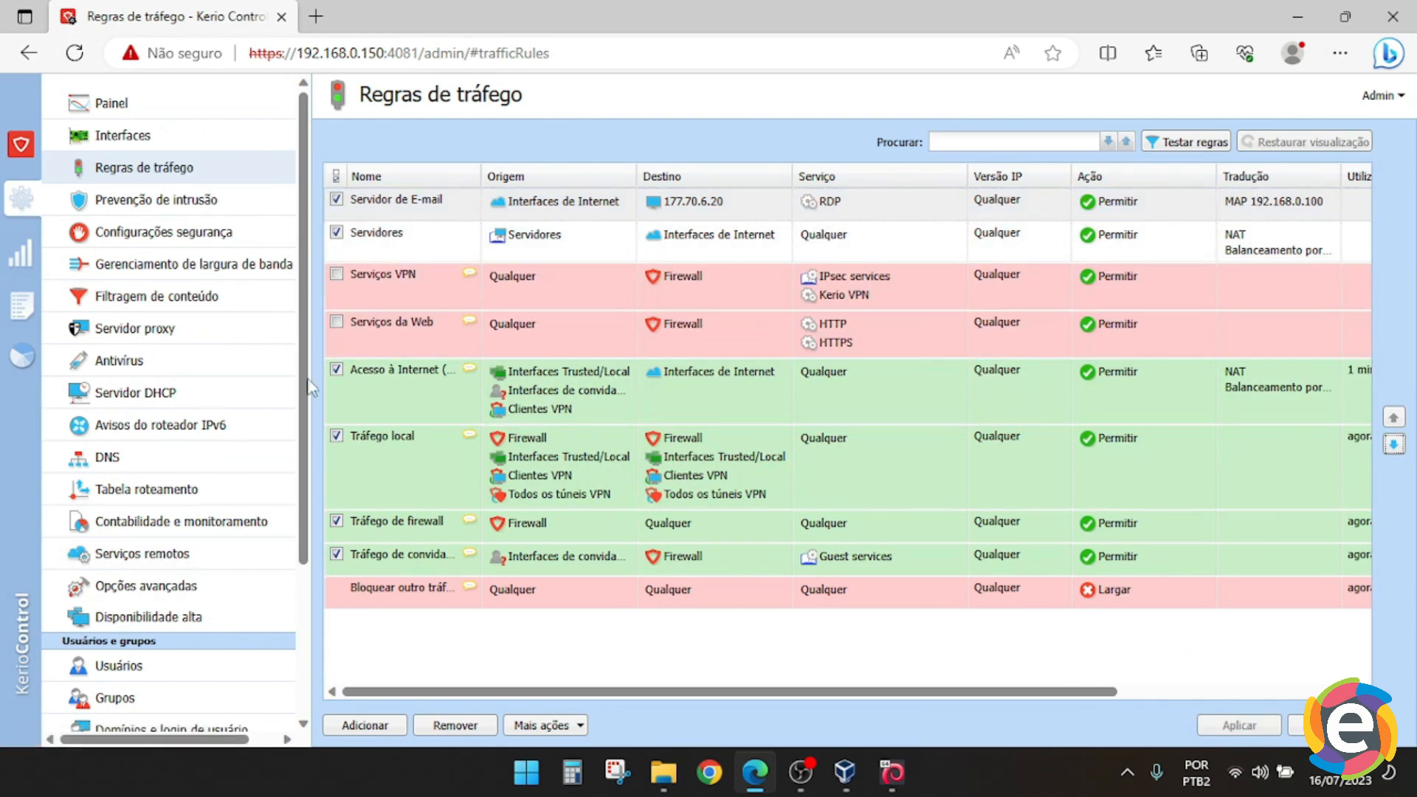
# Open the service definitions and filter them for rdp to examine the protocol and destination port of the RDP service
pyautogui.scroll(-3, 215, 521)
pyautogui.scroll(-1, 214, 520)
pyautogui.click(209, 698)
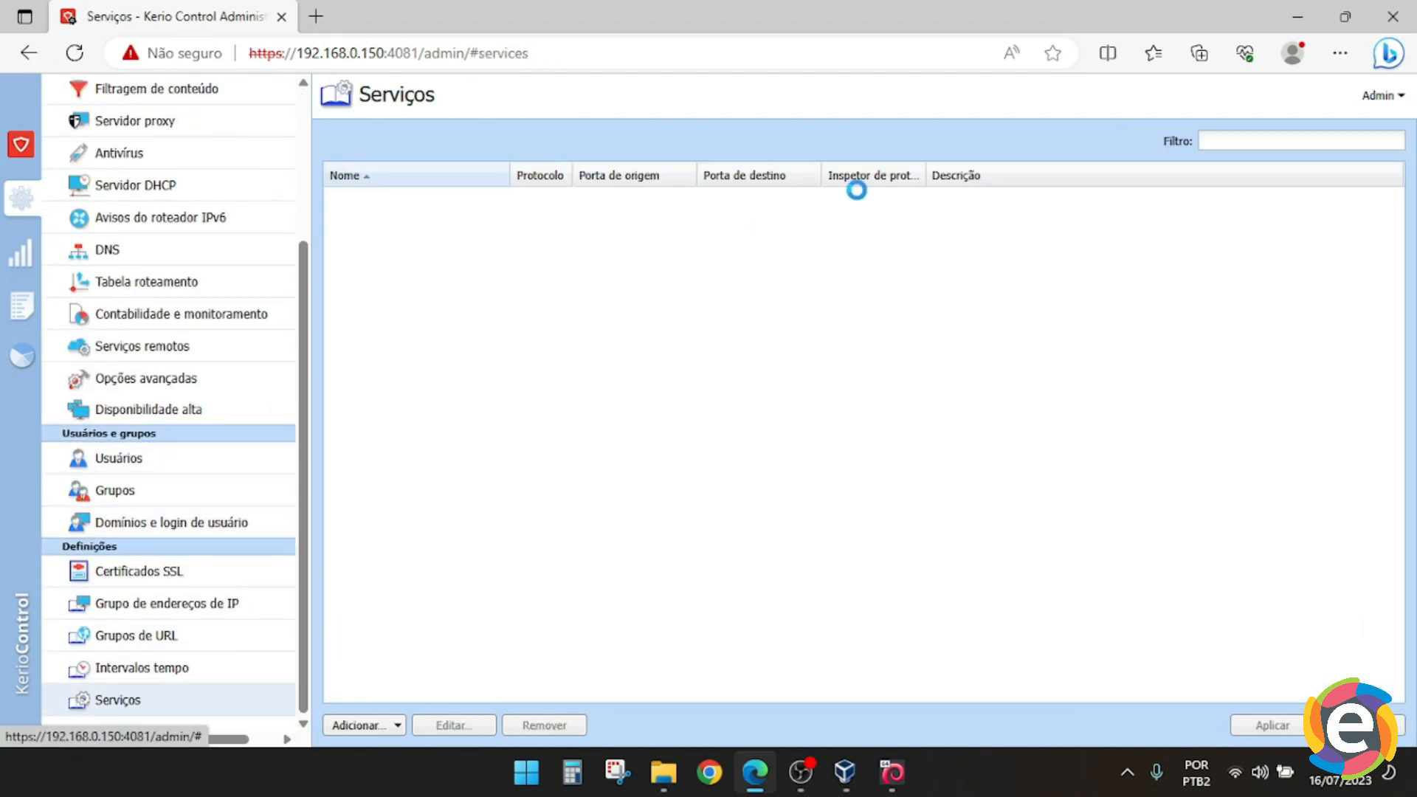
pyautogui.click(1219, 142)
pyautogui.write('rdp')
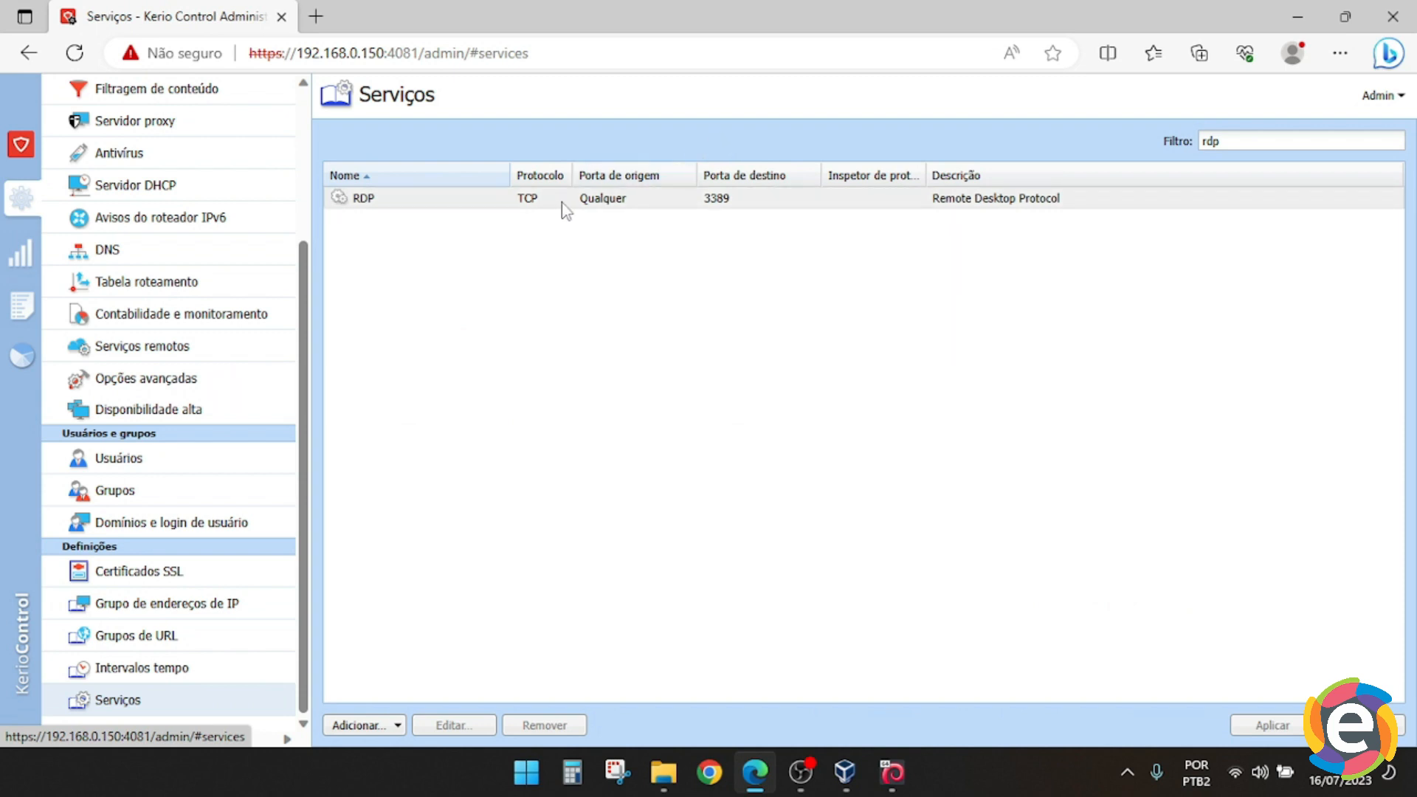
pyautogui.click(750, 201)
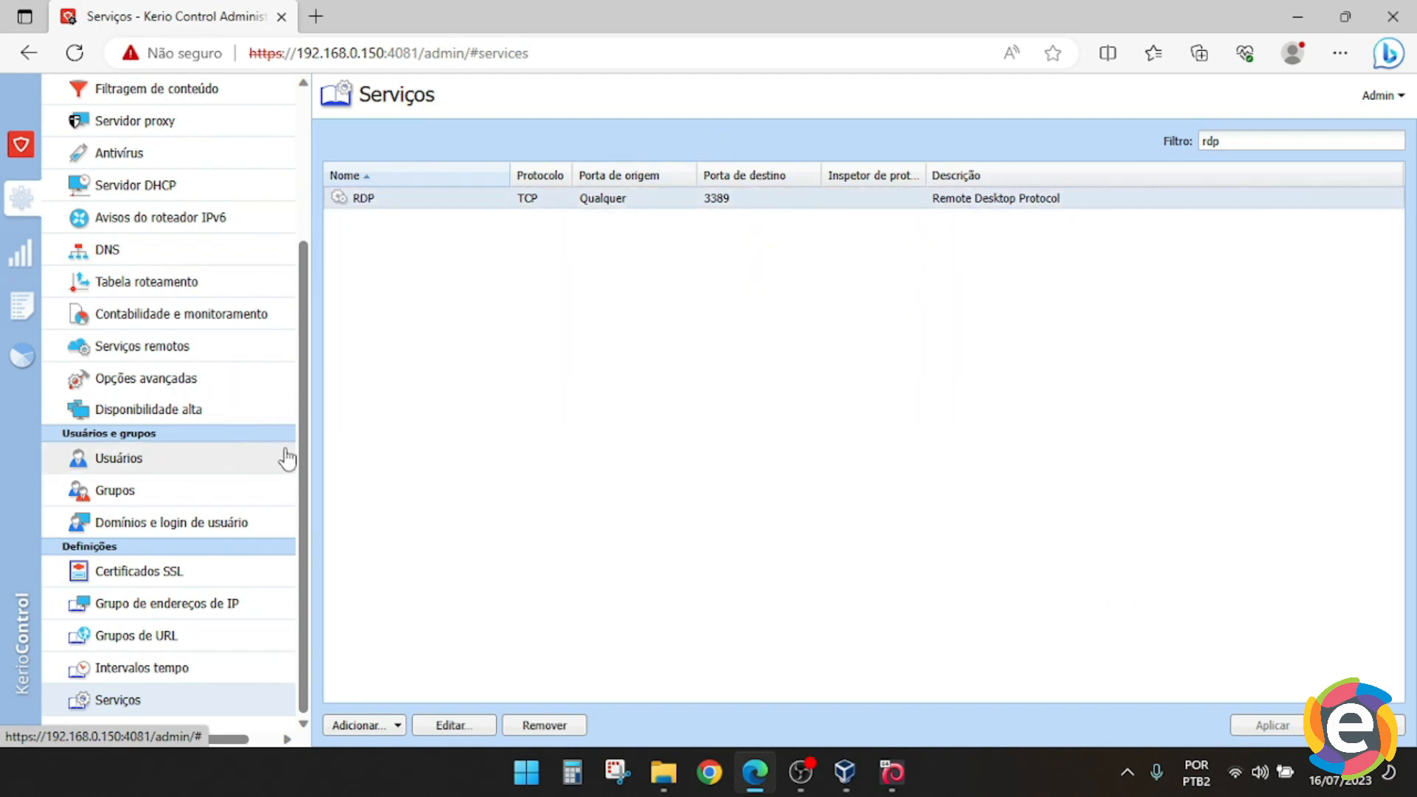
# Return to the traffic rules and replace the Servidor de E-mail rule's RDP service with TCP port 10506
pyautogui.scroll(3, 284, 458)
pyautogui.click(188, 168)
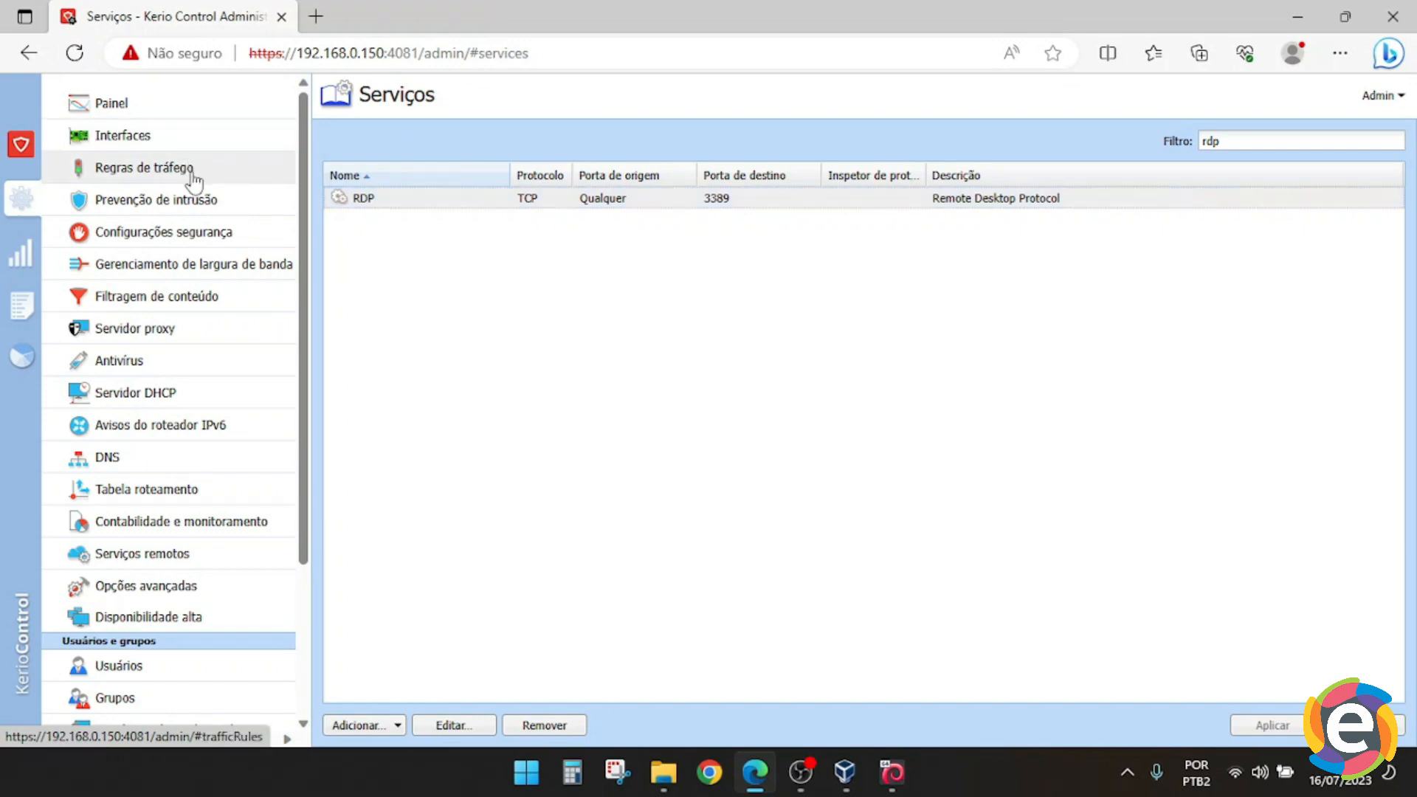
pyautogui.doubleClick(841, 211)
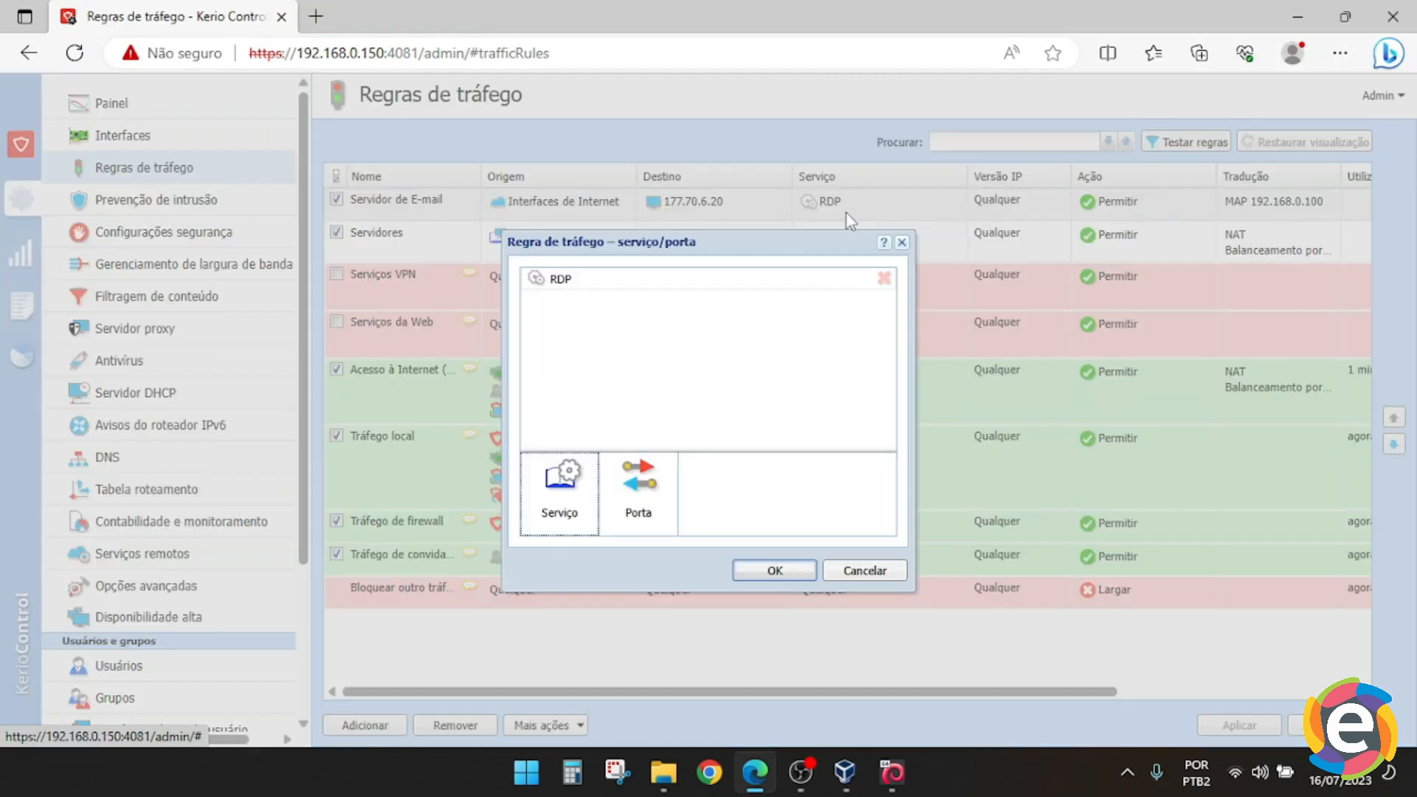
pyautogui.click(883, 278)
pyautogui.click(638, 488)
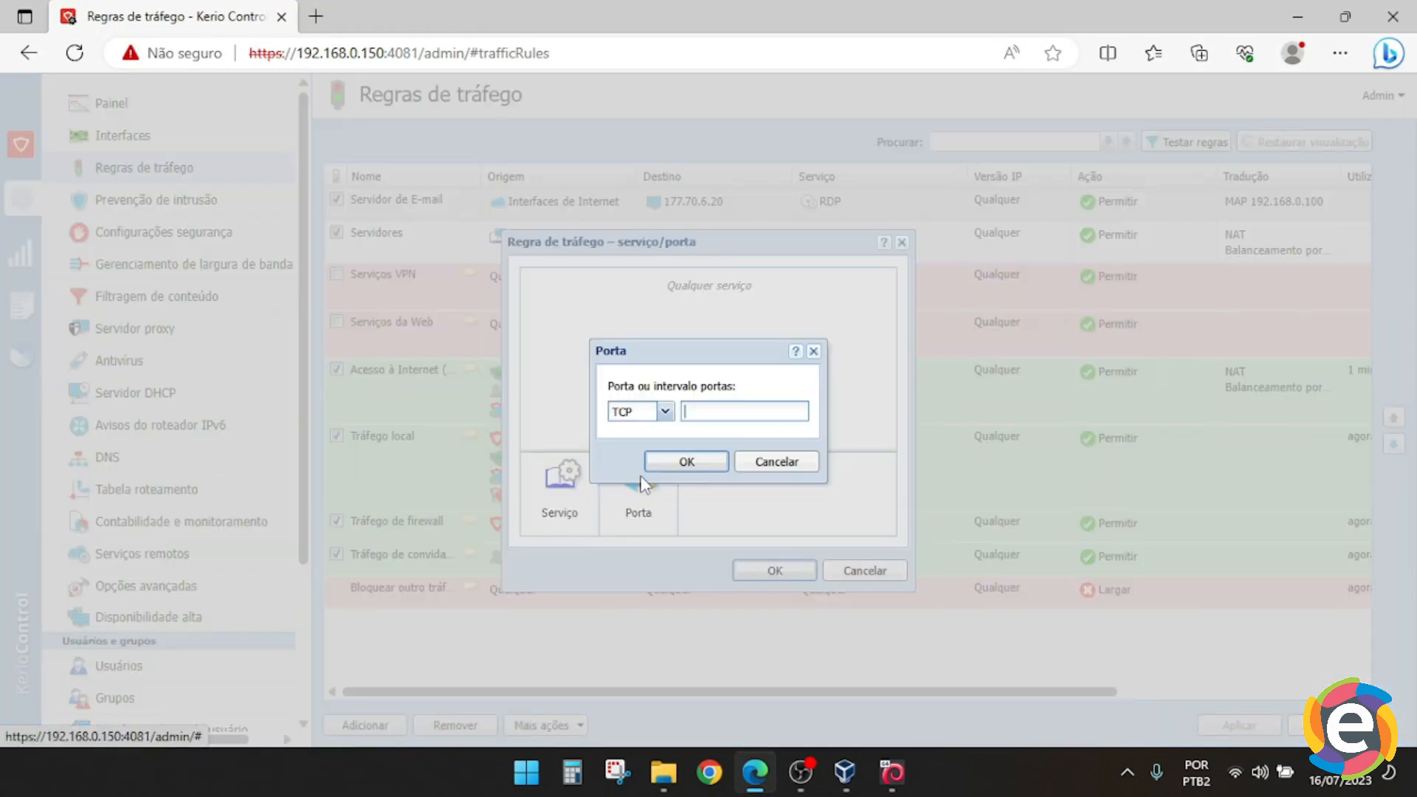
pyautogui.write('105060')
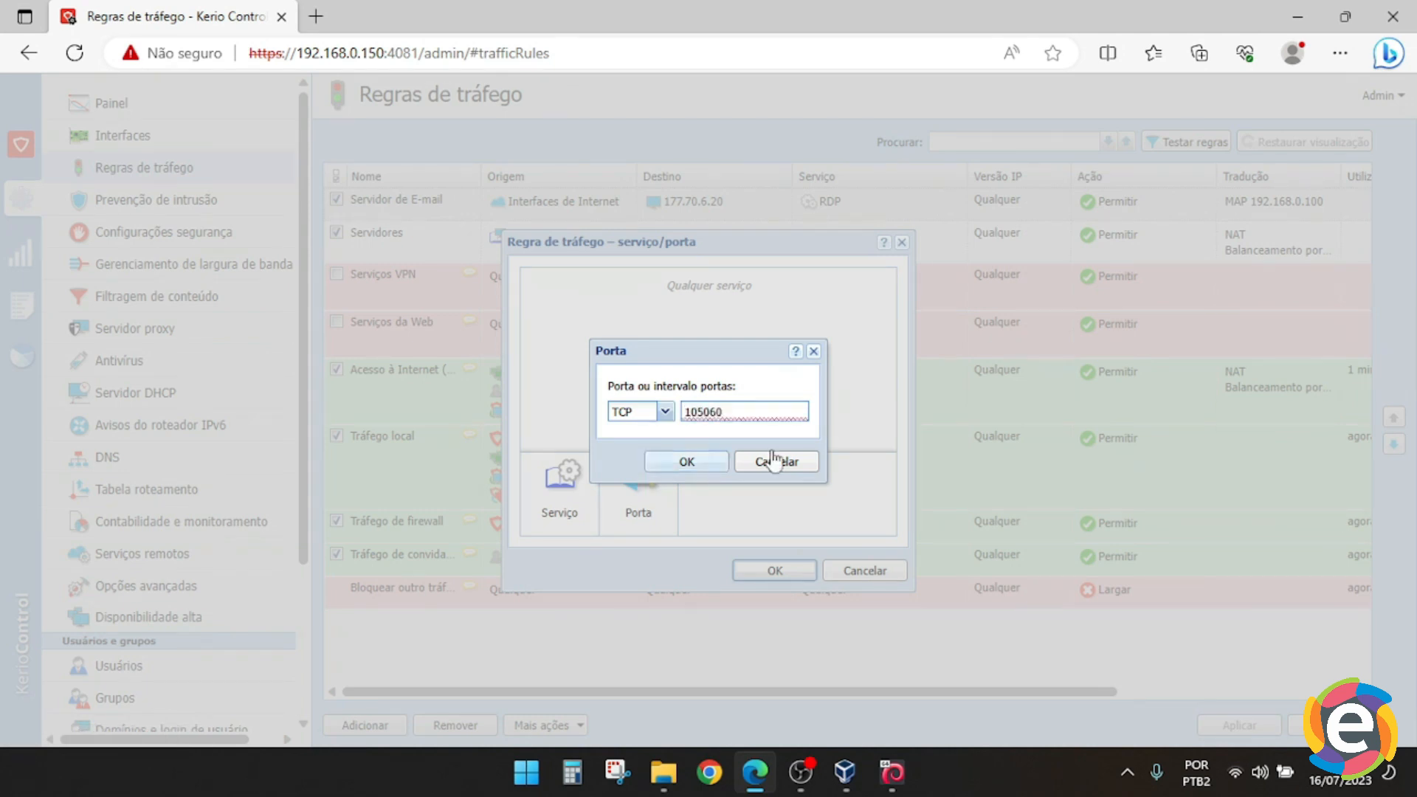
pyautogui.click(688, 460)
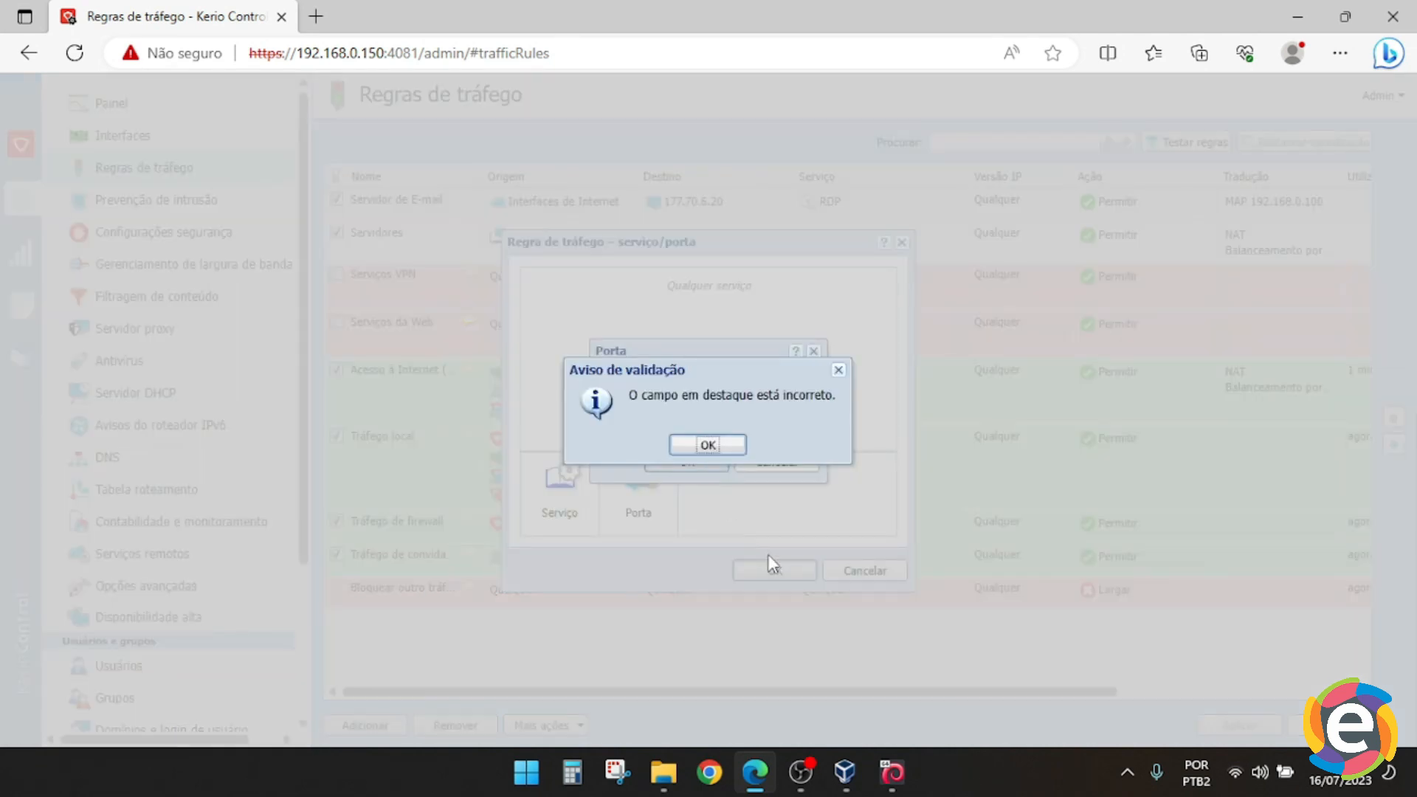
pyautogui.click(706, 445)
pyautogui.click(756, 406)
pyautogui.press('BackSpace')
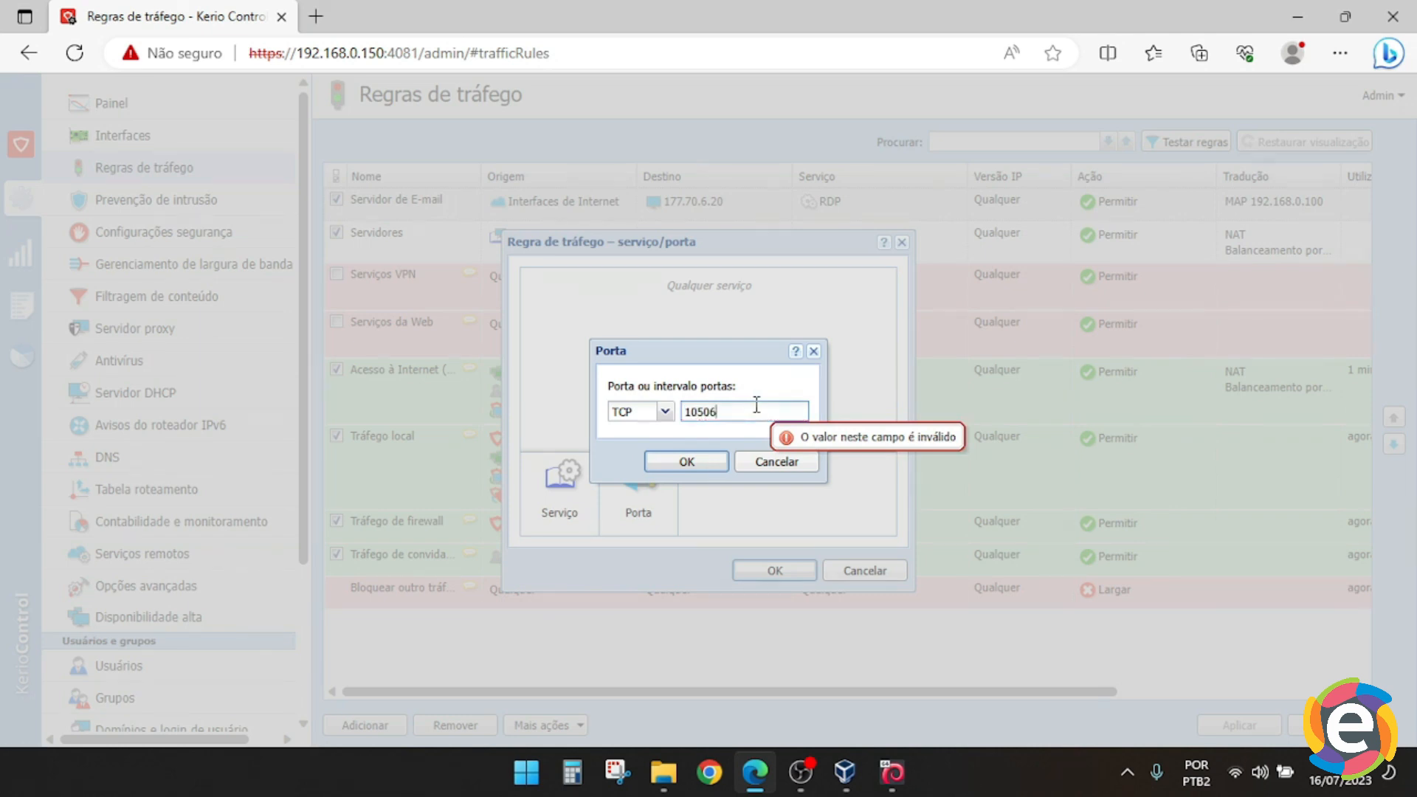
pyautogui.click(696, 461)
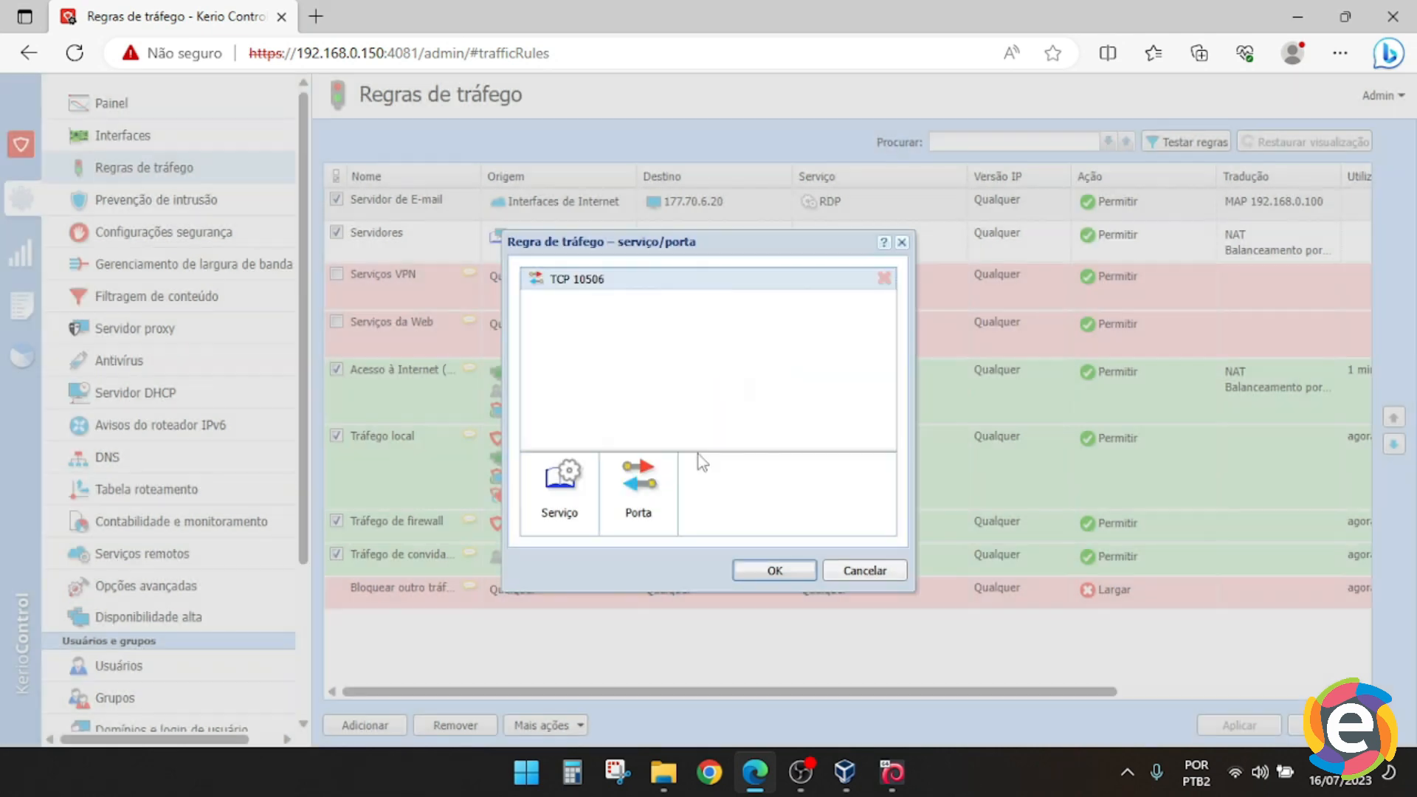
pyautogui.click(796, 575)
# Enable port conversion in the Servidor de E-mail rule's destination NAT and translate the port to 3389
pyautogui.doubleClick(1271, 206)
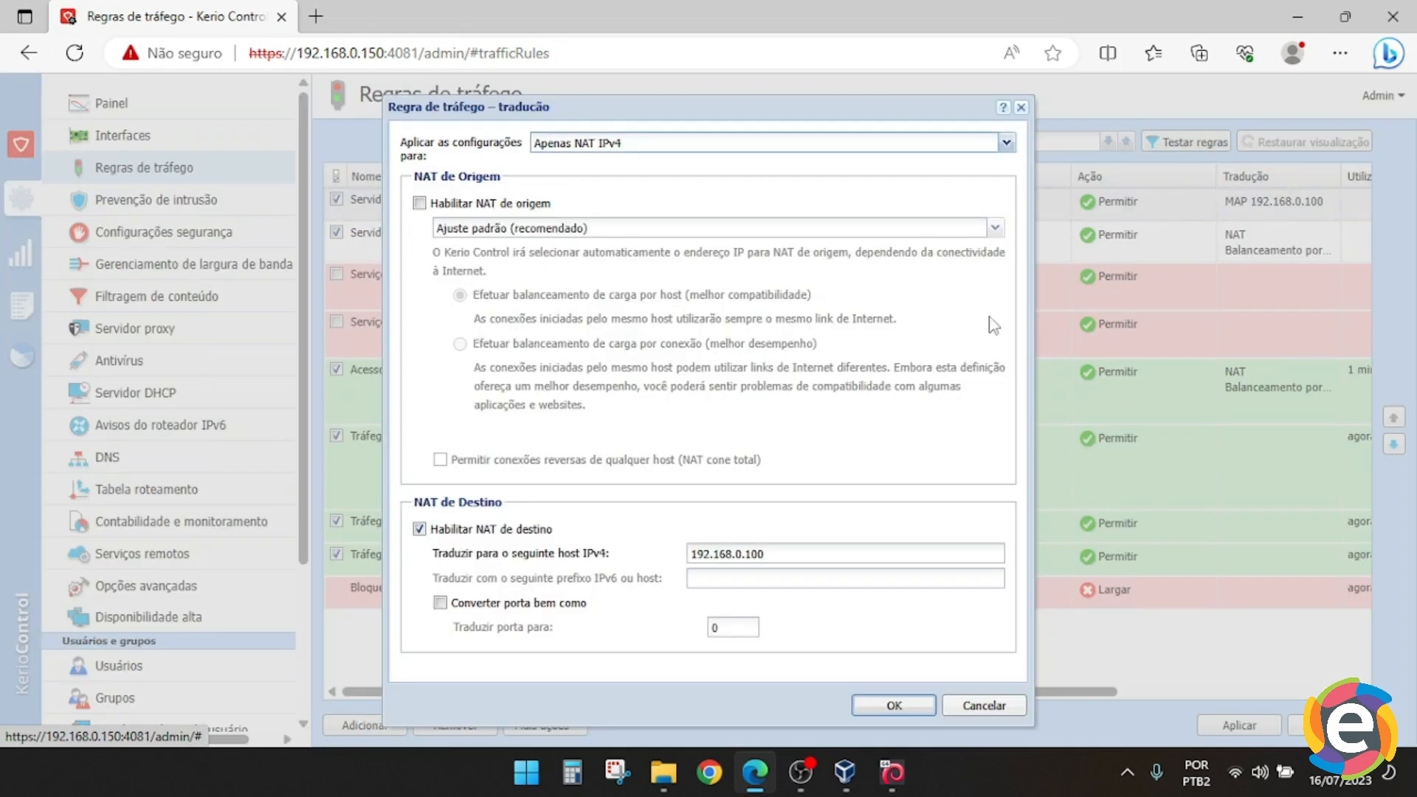
pyautogui.click(539, 603)
pyautogui.click(746, 628)
pyautogui.write('3389')
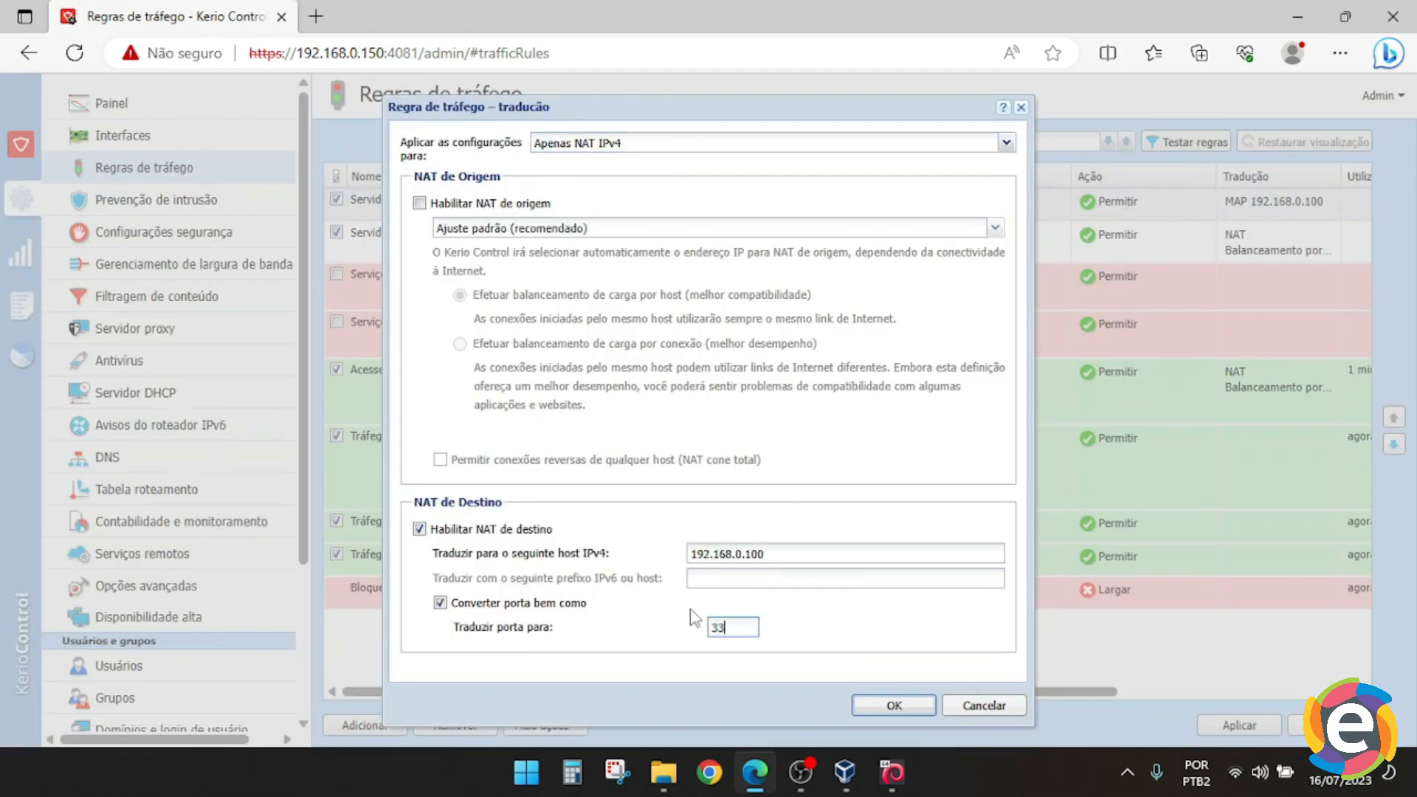
pyautogui.click(882, 720)
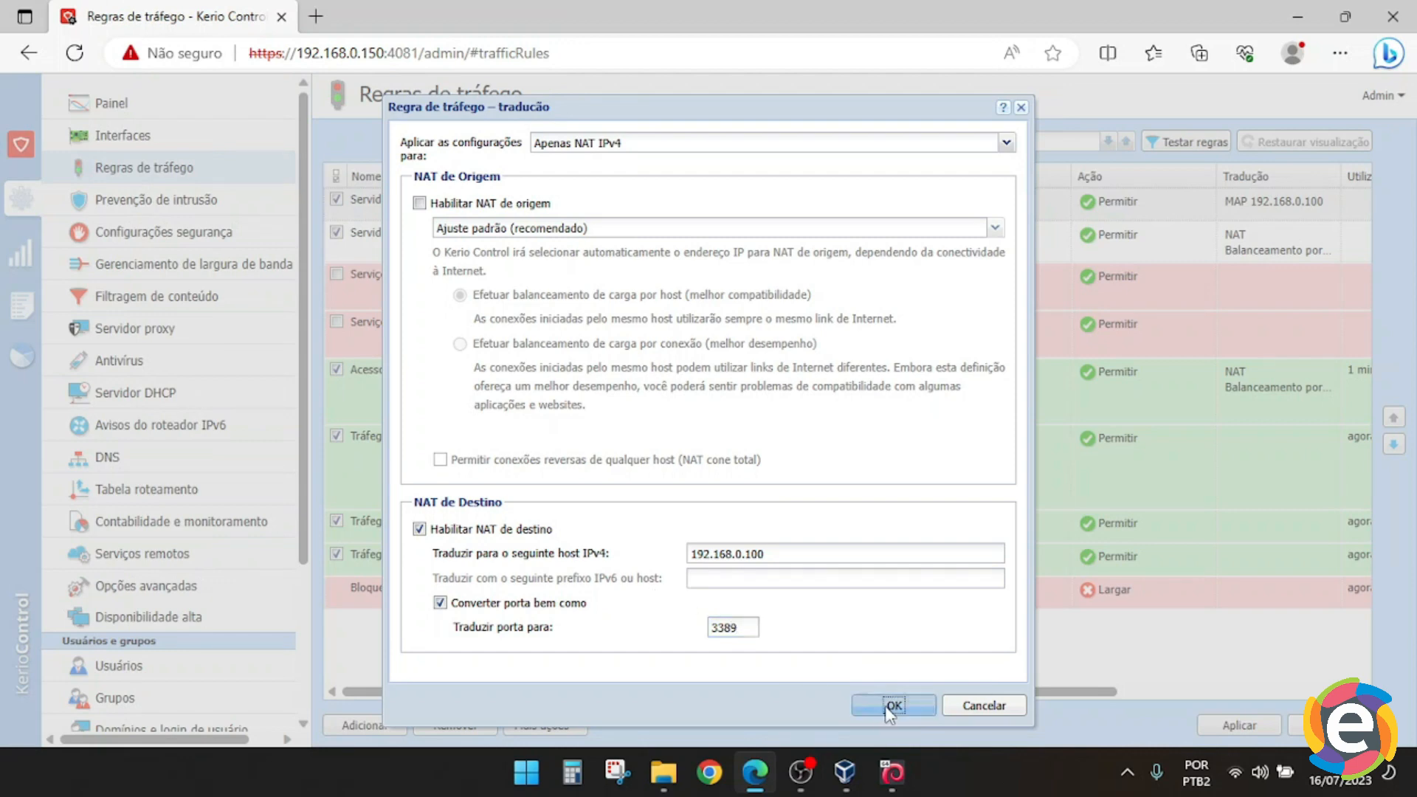
# Narrow the Ação column, widen the Tradução column to fit its content, and apply the traffic rule changes
pyautogui.moveTo(1210, 176); pyautogui.dragTo(1166, 175)
pyautogui.moveTo(1293, 175); pyautogui.dragTo(1321, 171)
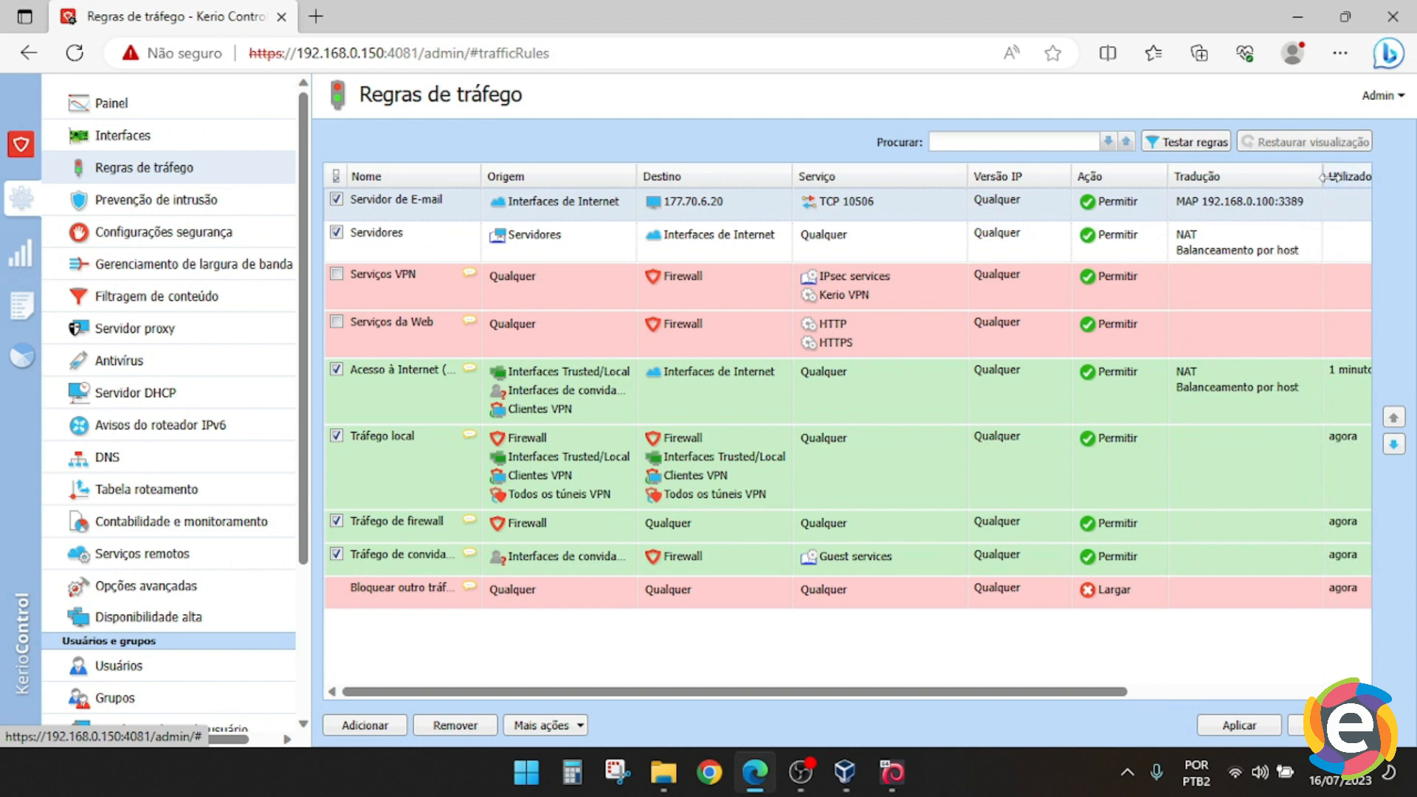
pyautogui.click(1238, 726)
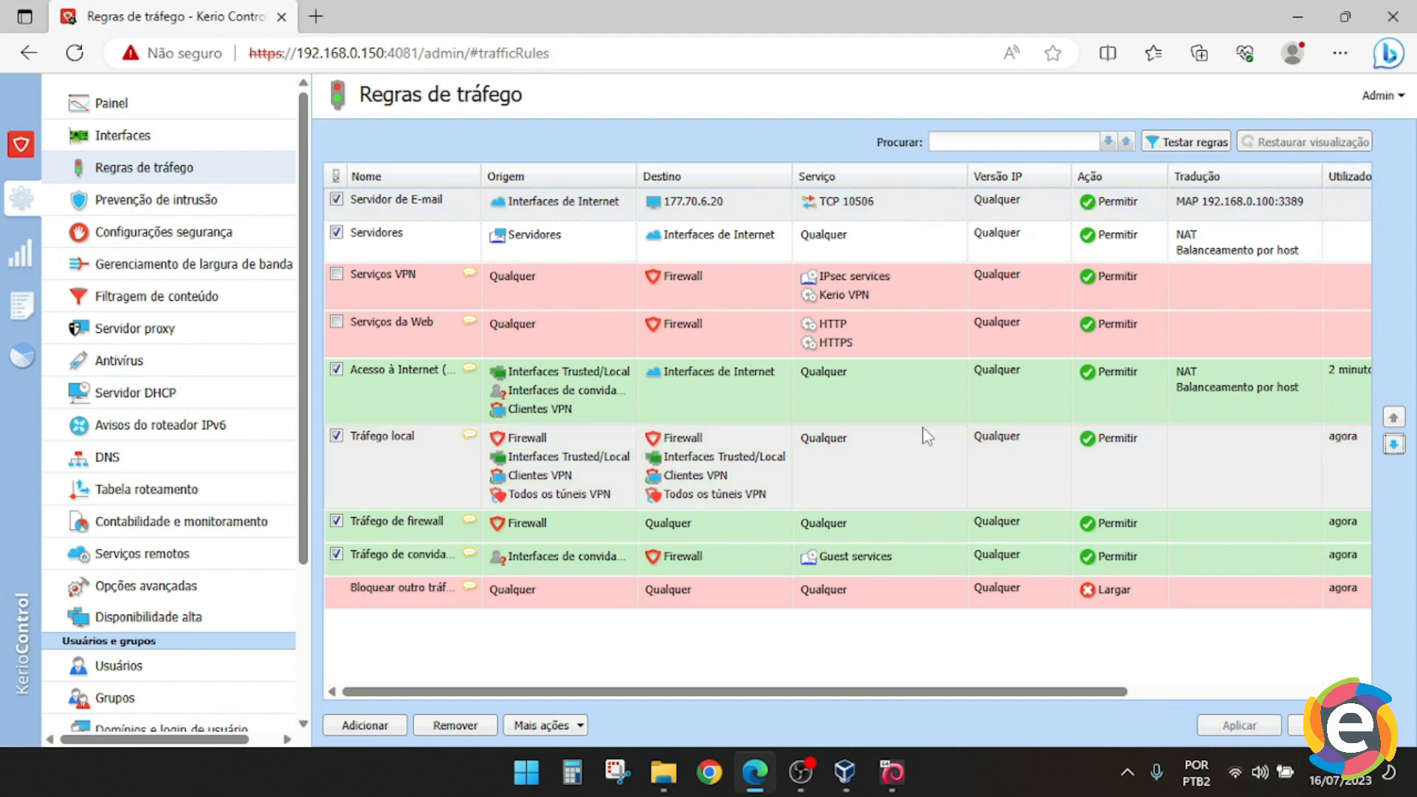